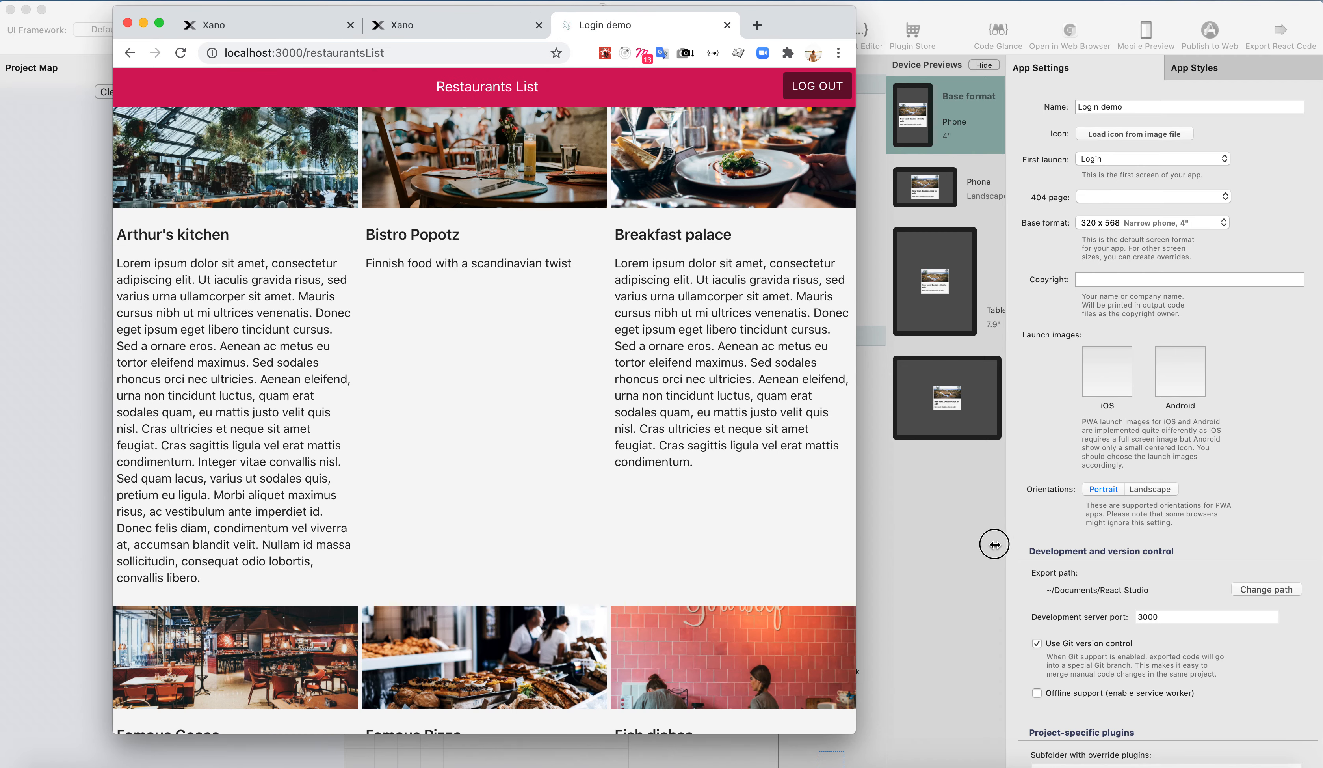
Switch to React Studio and add a responsive screen named RestauranDetails with a nav bar below the error screen in the project map.
left_click(87, 385)
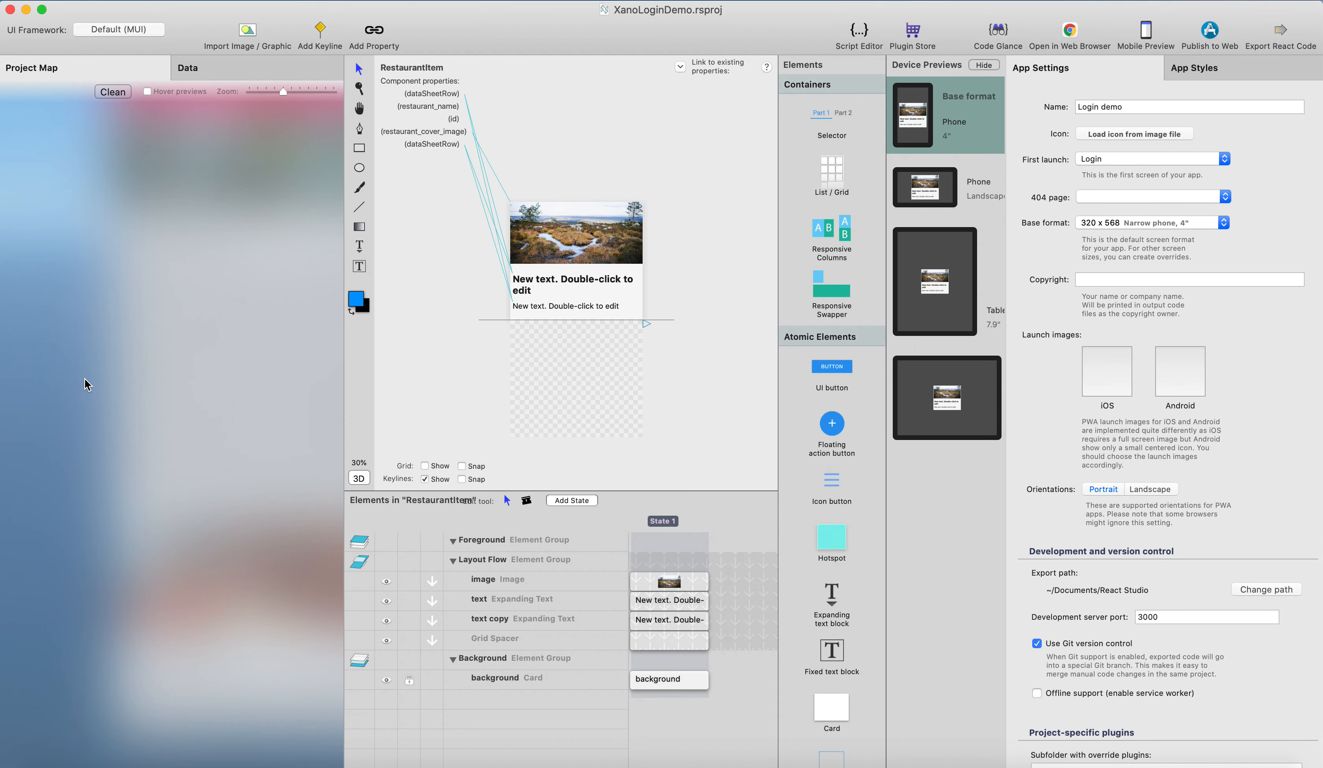
left_click(94, 380)
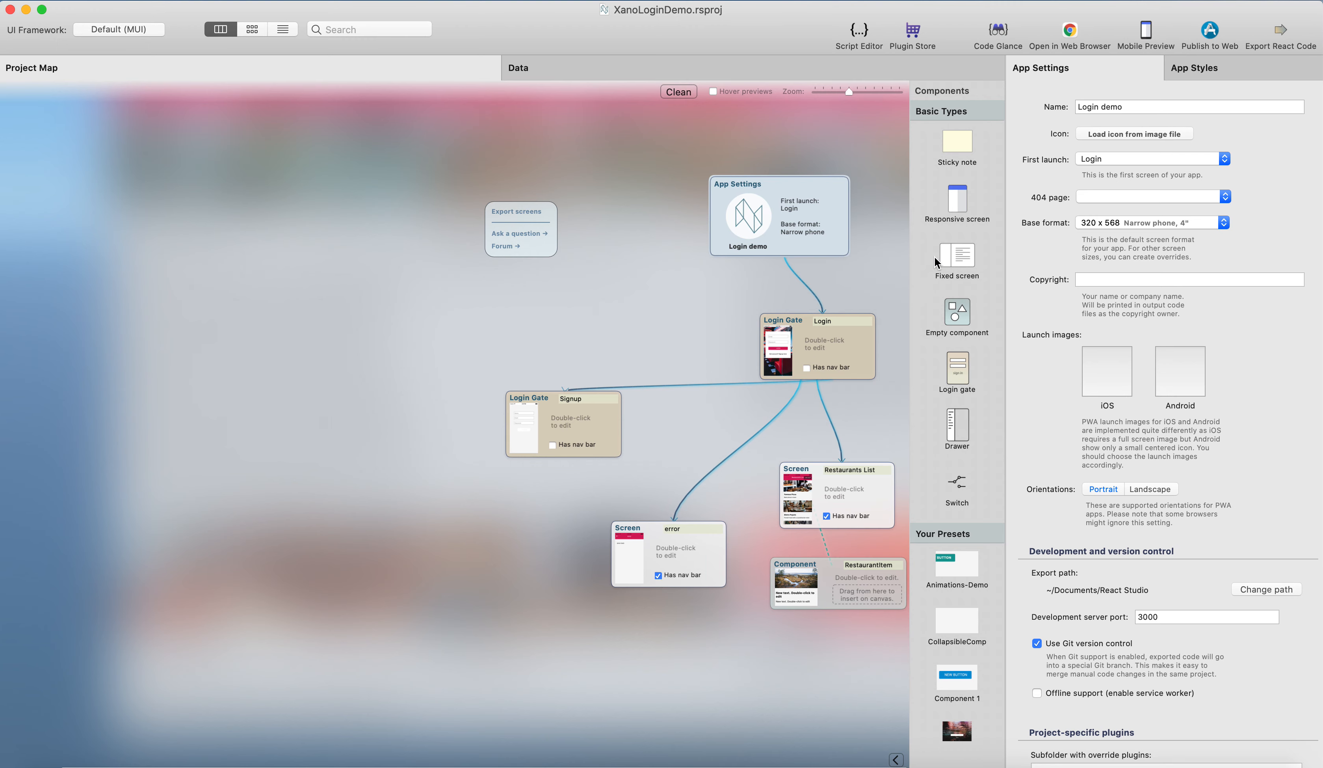
left_click_drag(966, 216, 675, 643)
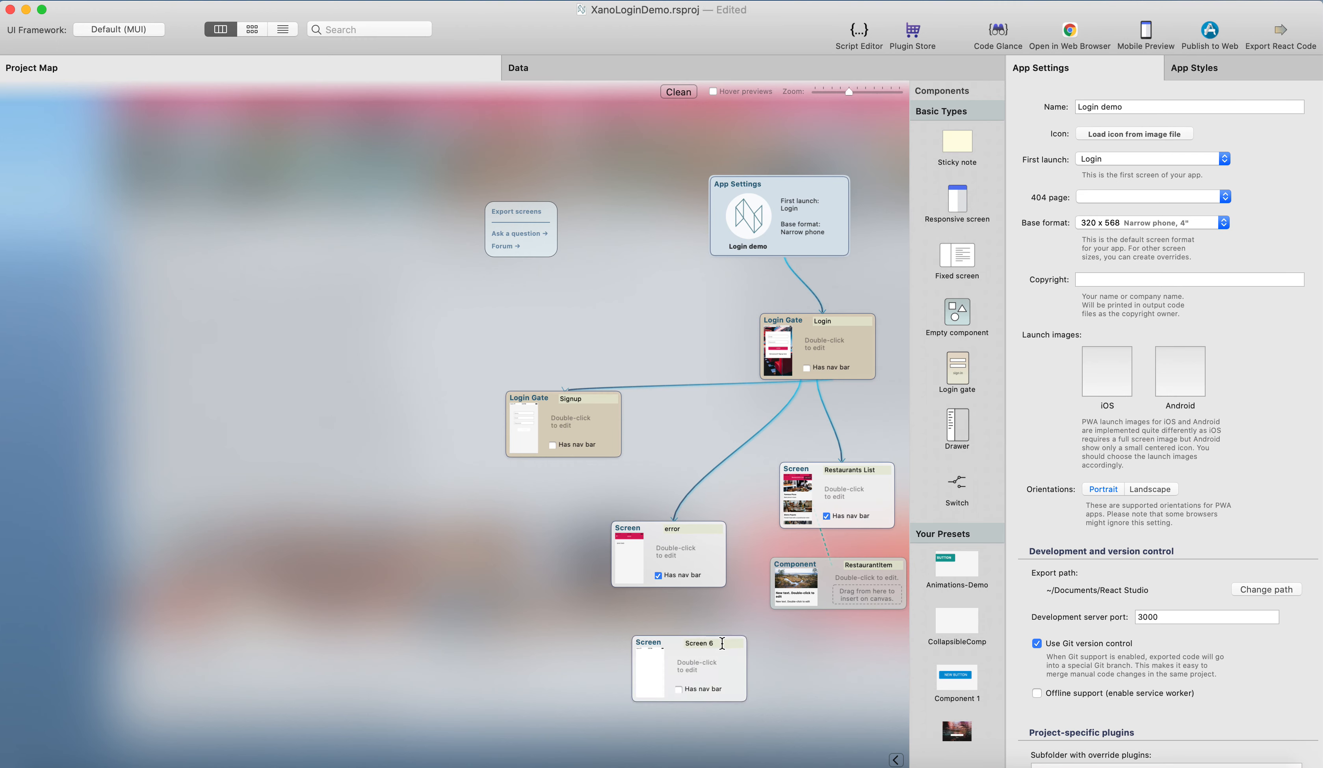
type("RestauranDetails")
key("Return")
left_click(680, 690)
In the RestaurantItem component, make tapping the image go to RestauranDetails and carry all properties from the parent component.
left_click(831, 579)
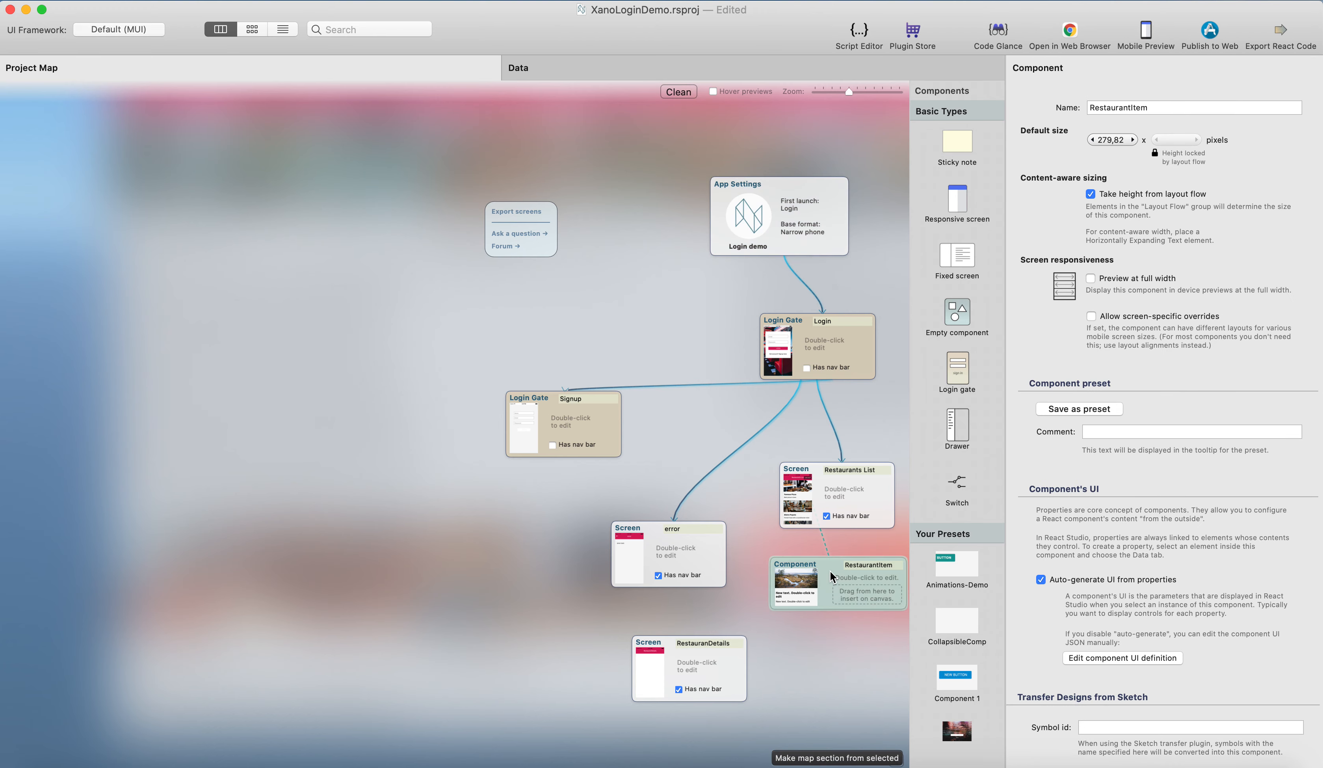
double_click(827, 572)
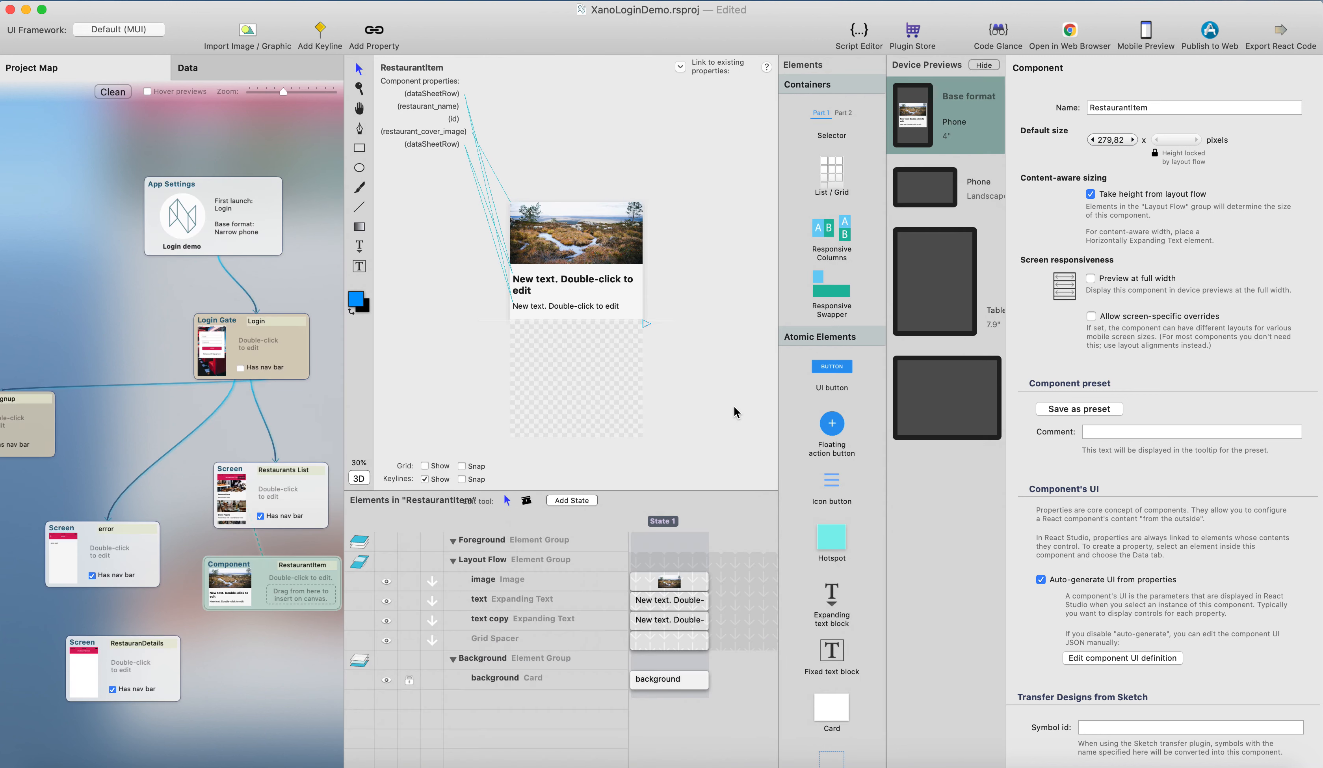
left_click(609, 251)
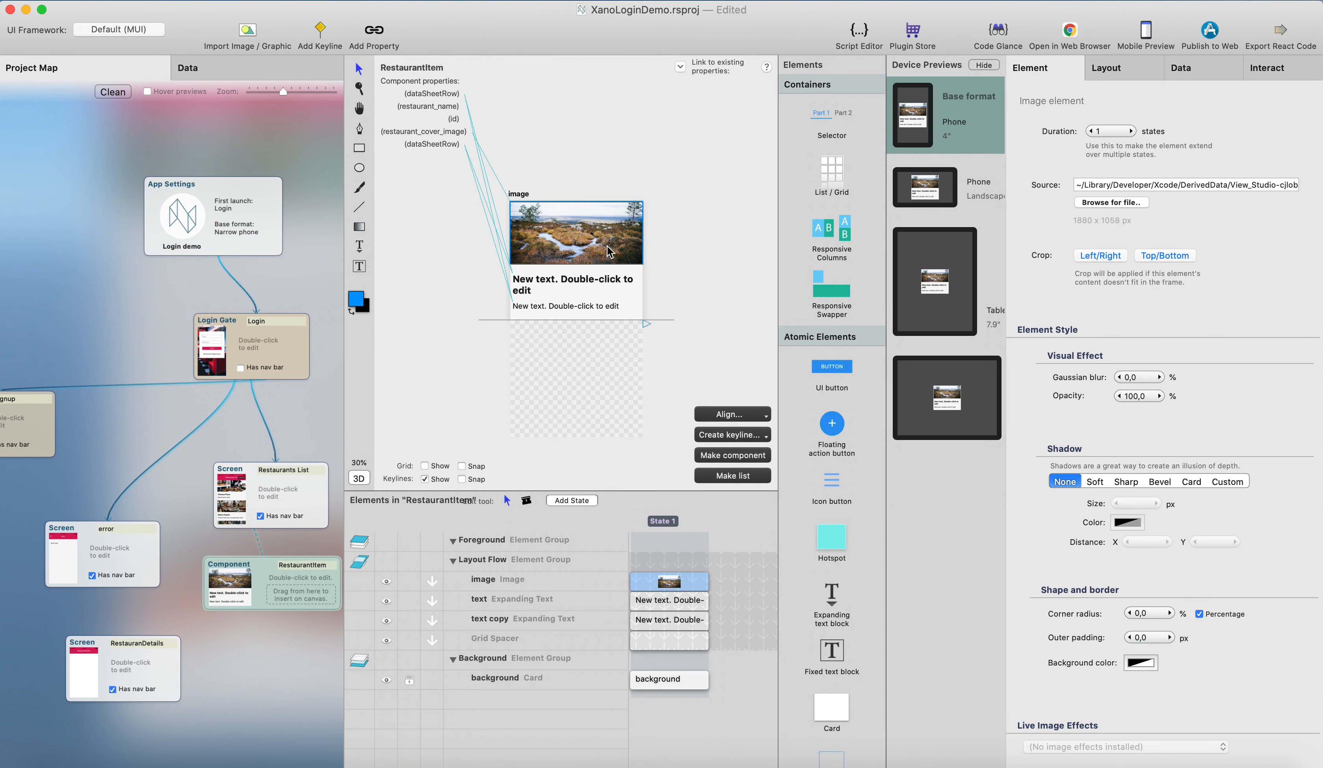
left_click(1276, 72)
left_click(1026, 134)
left_click(1026, 135)
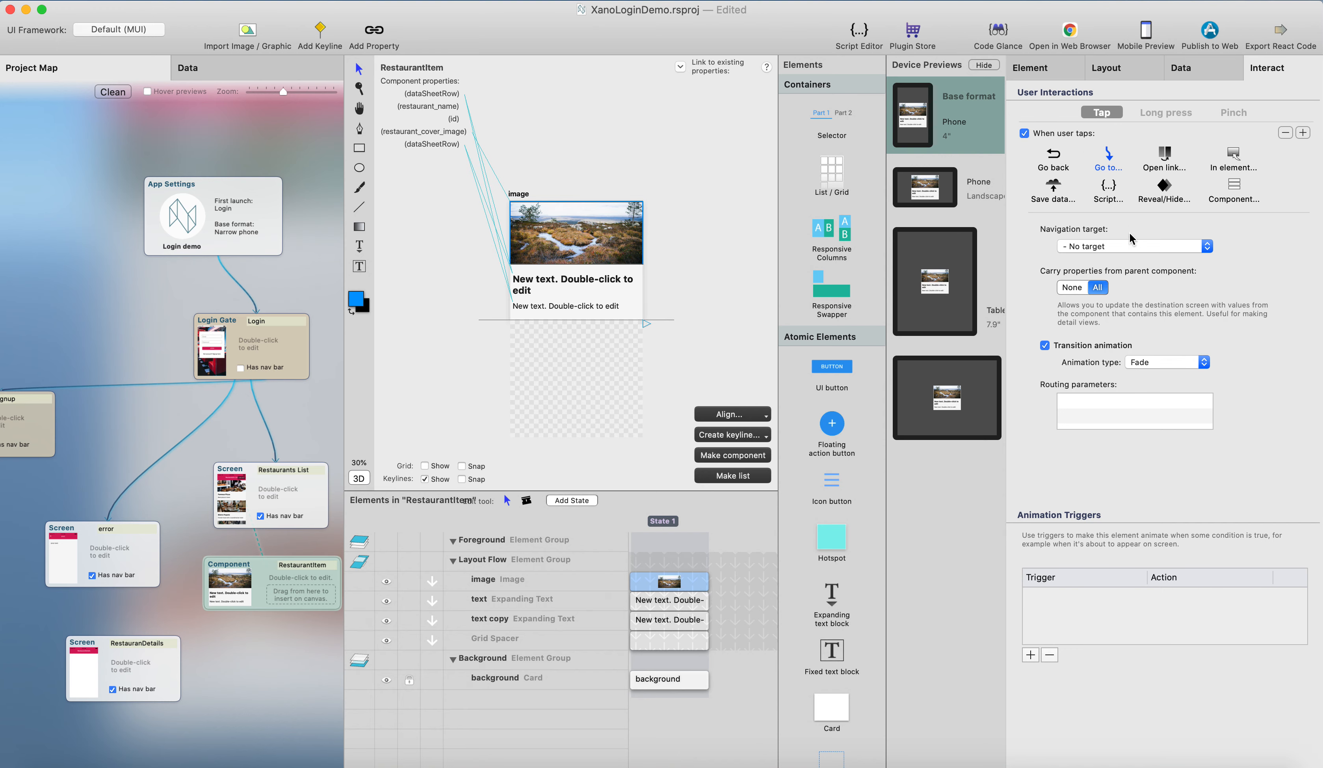
left_click(1133, 246)
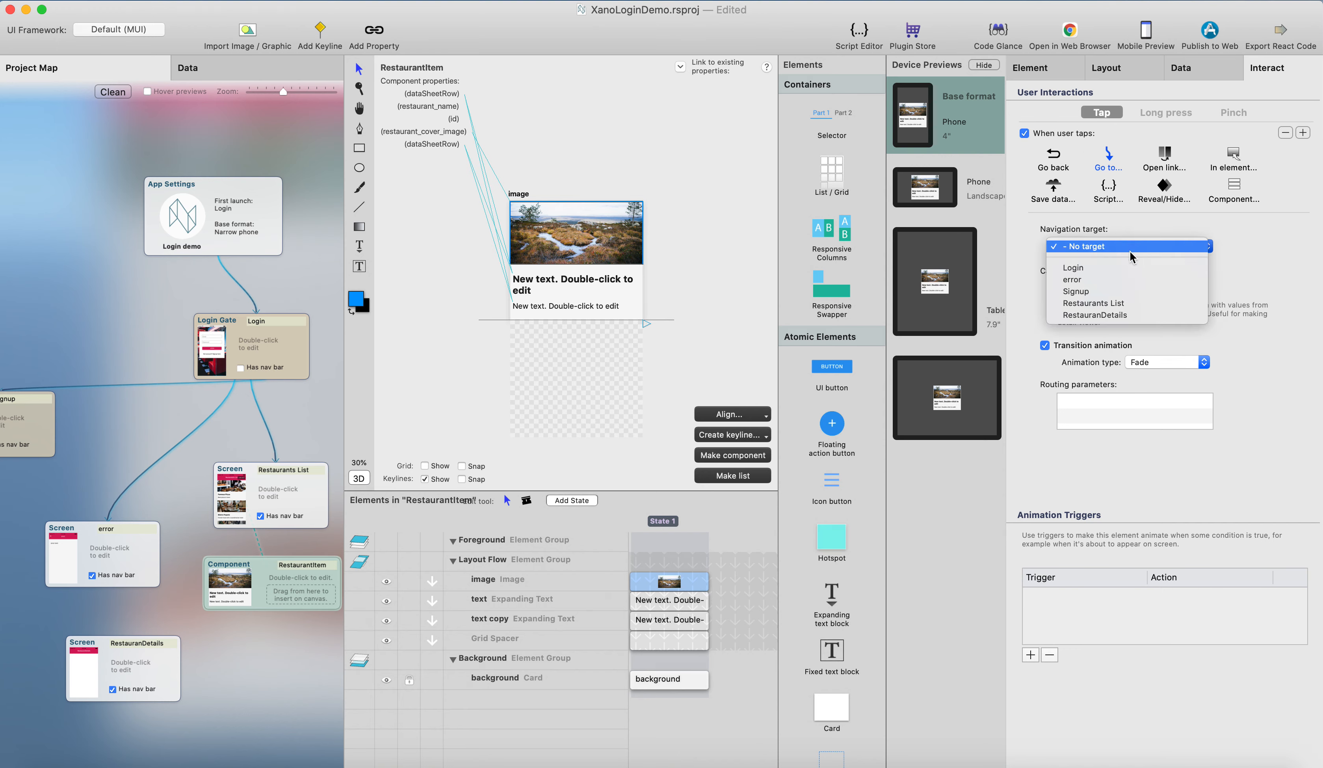
left_click(1124, 317)
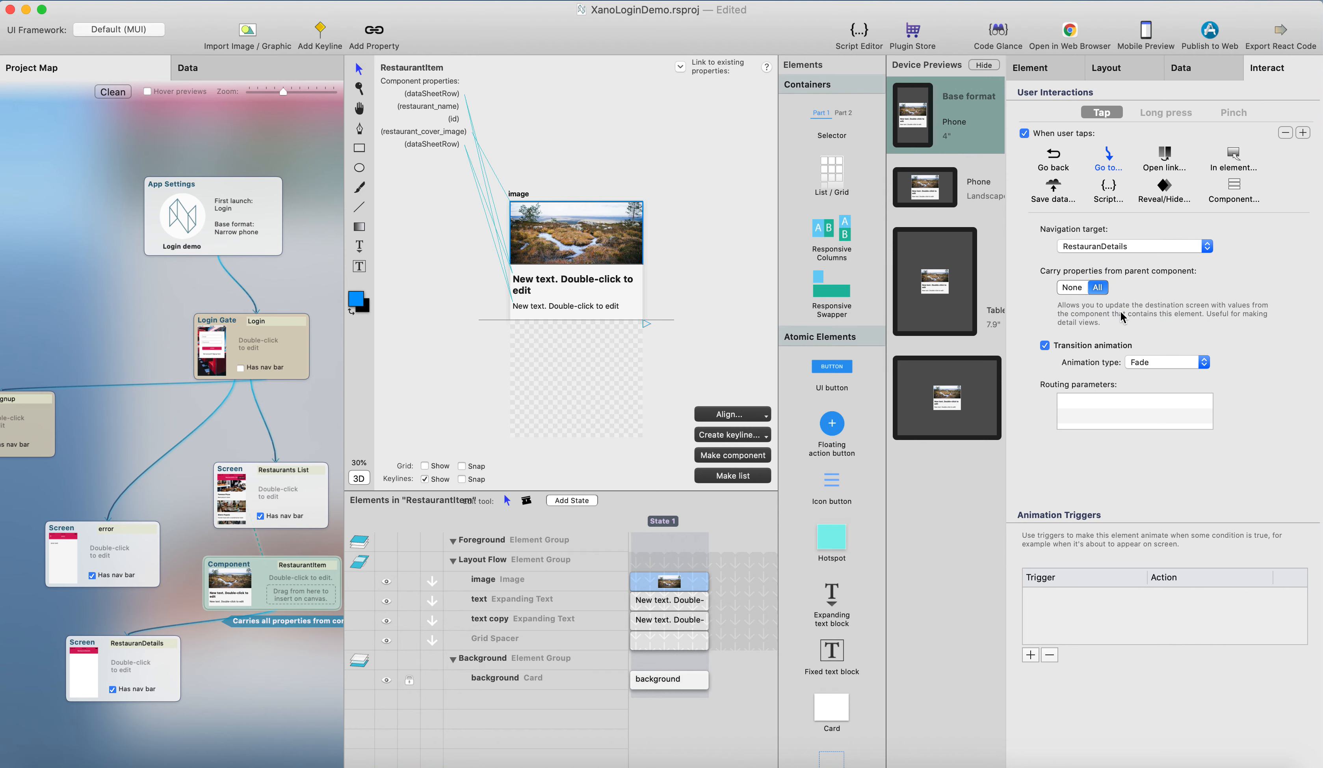
left_click(1076, 289)
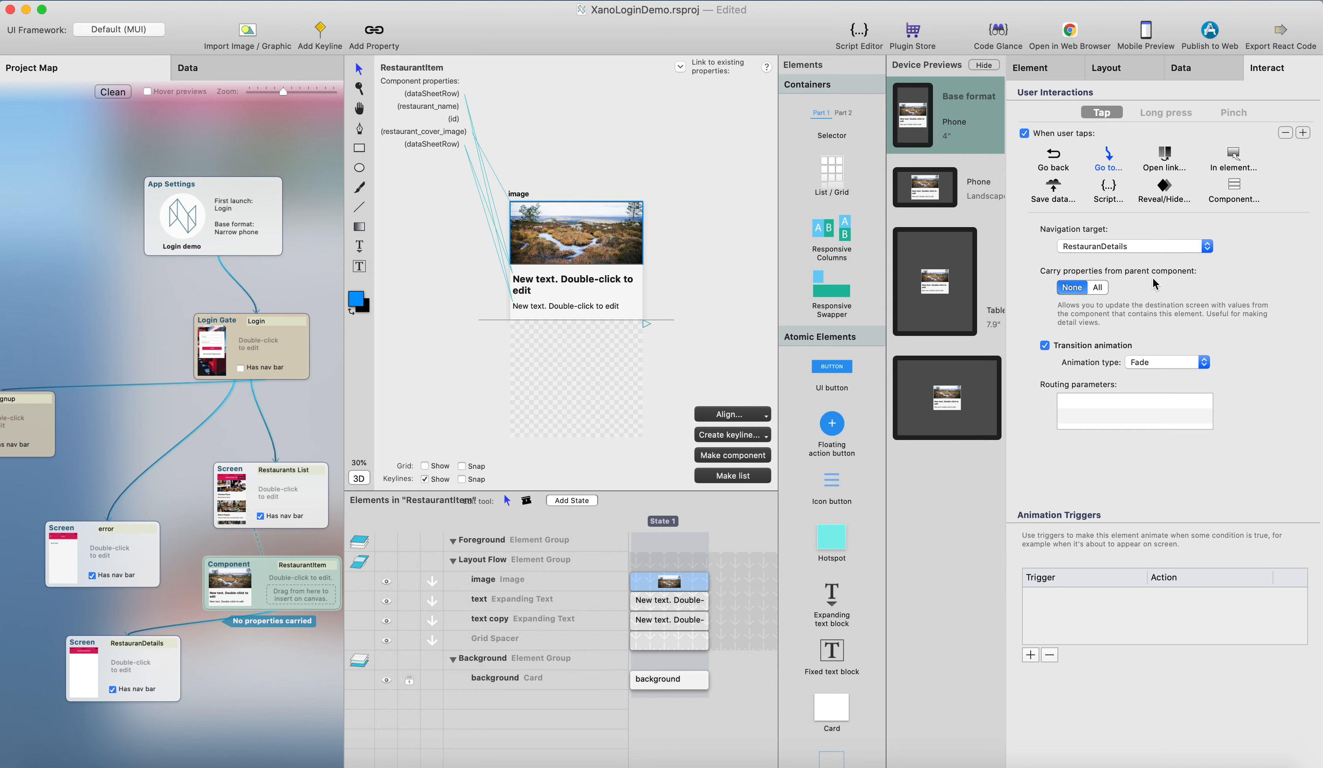
left_click(1099, 287)
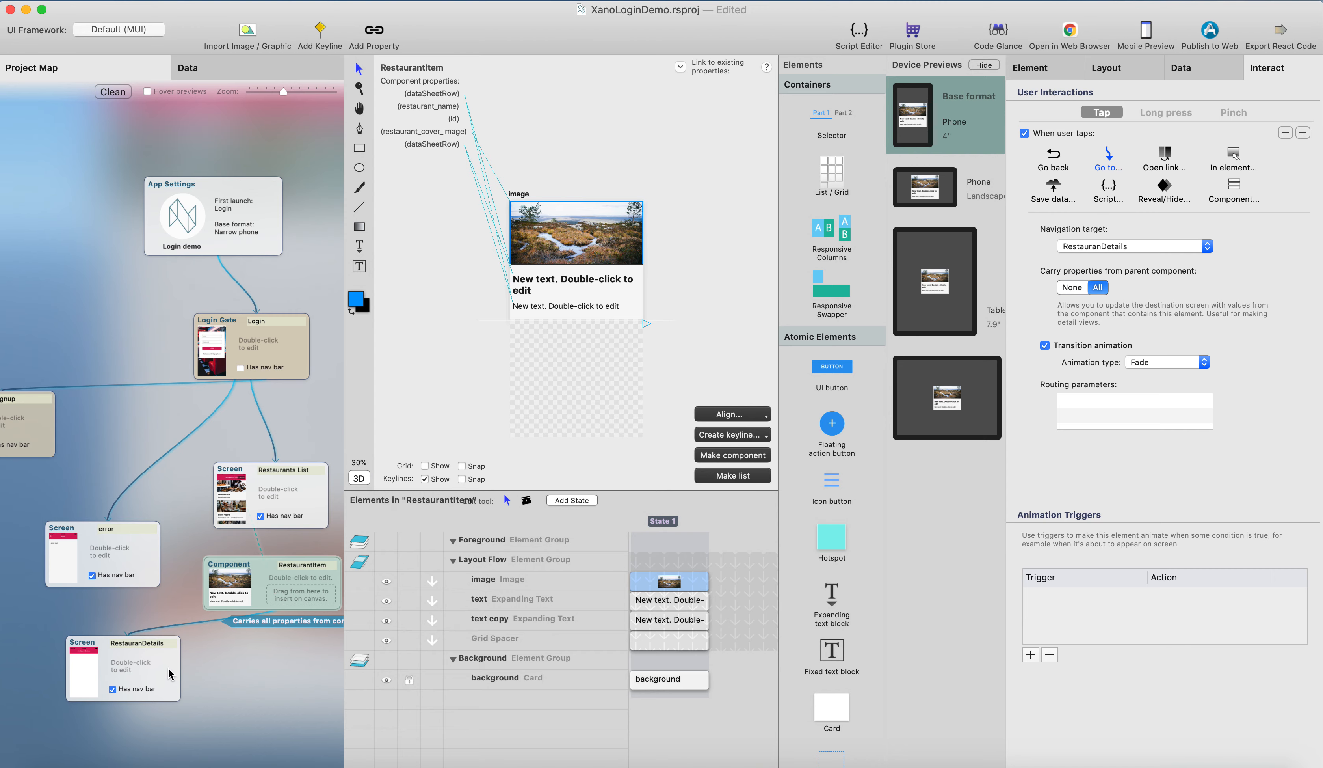
Add a landscape image to the RestauranDetails screen, aligned to both side edges and placed directly under the nav bar.
left_click_drag(170, 674, 170, 691)
double_click(162, 697)
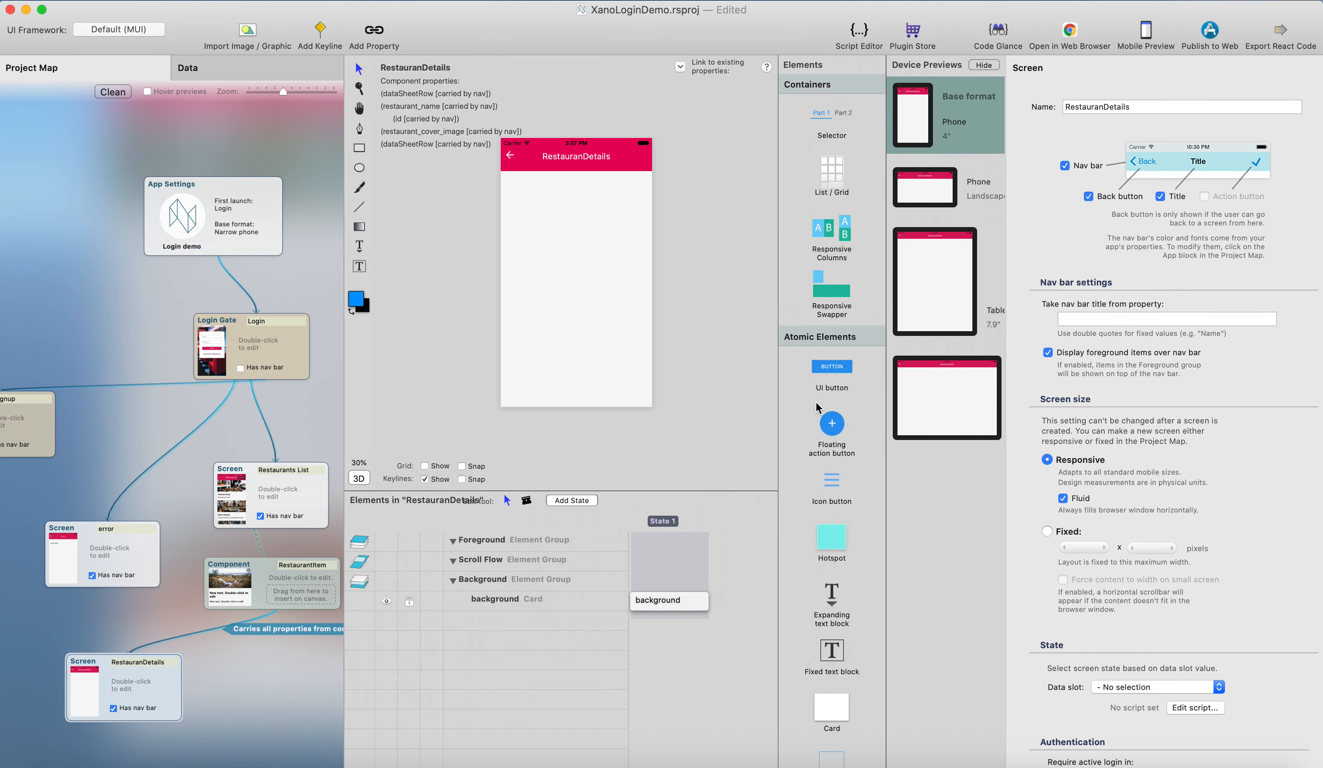
scroll(833, 379, "down", 10)
left_click_drag(832, 340, 576, 232)
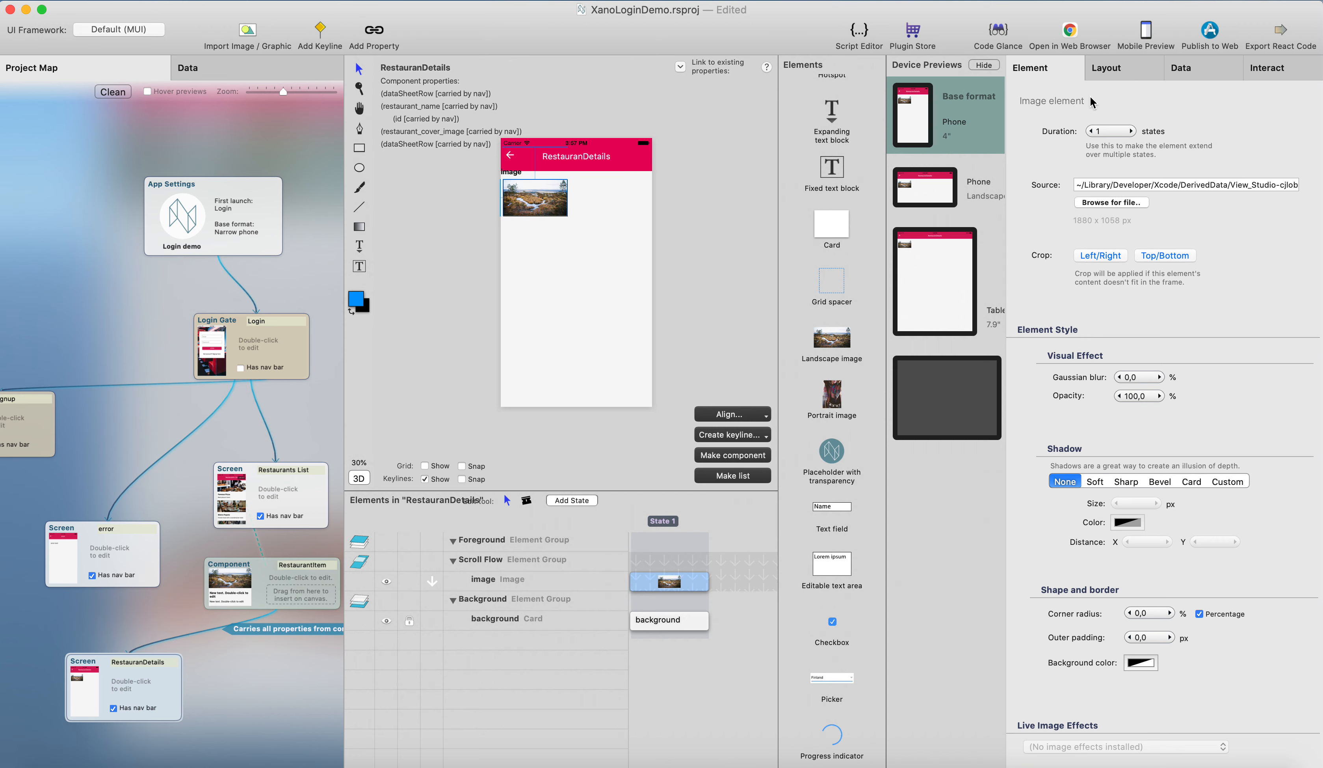
left_click(1106, 68)
left_click(1030, 560)
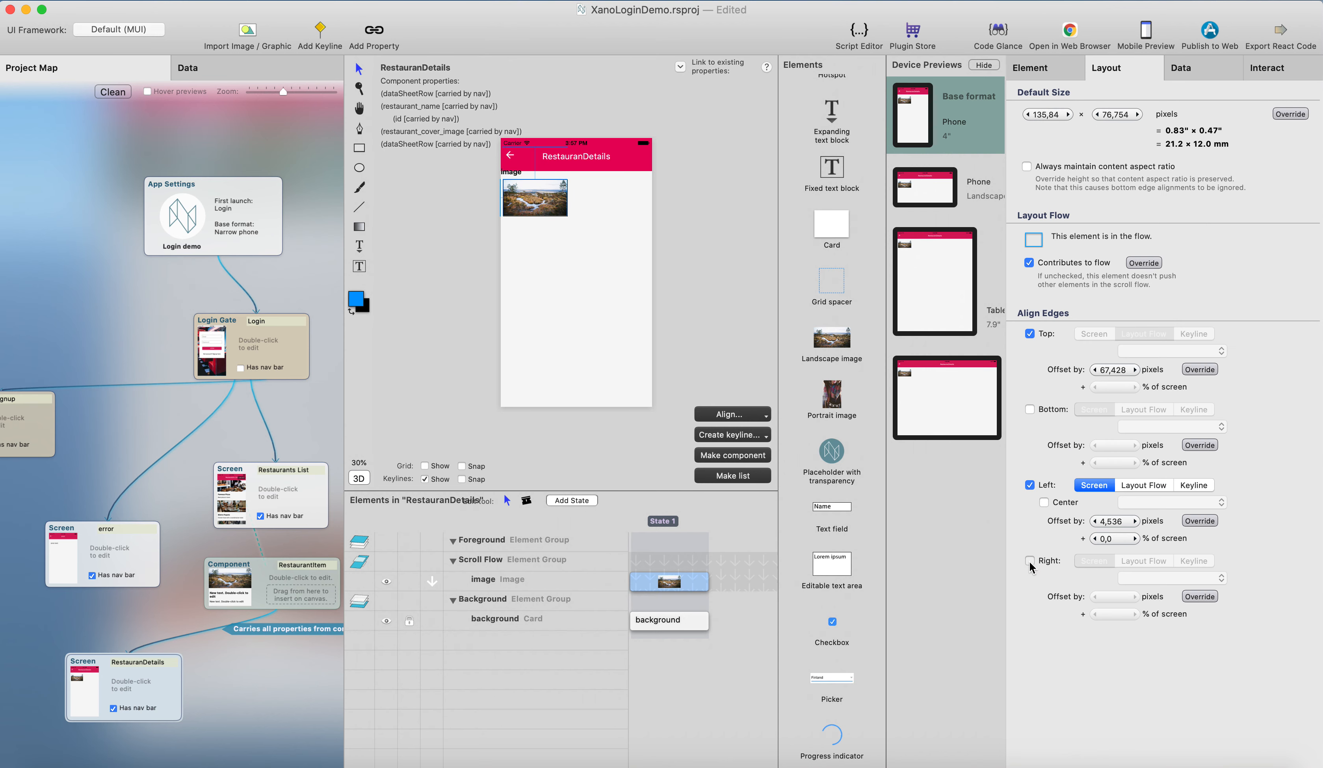
double_click(1033, 489)
mouse_move(595, 216)
left_mouse_down()
mouse_move(595, 271)
mouse_move(596, 209)
left_mouse_up()
Add an expanding text block below the image, aligned to the screen with a left offset of 10 and a right offset of -10 pixels.
left_click_drag(821, 108, 529, 283)
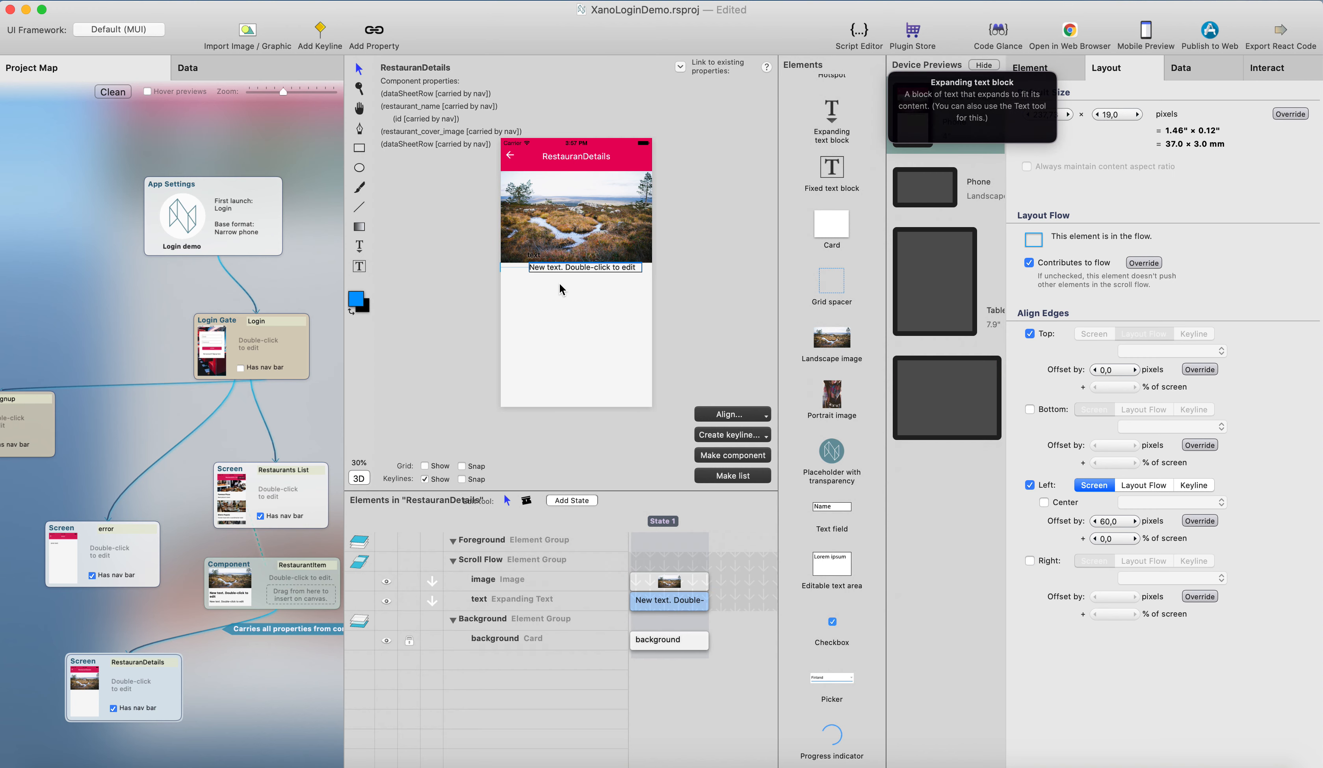
left_click(1030, 560)
left_click(1115, 521)
type("10")
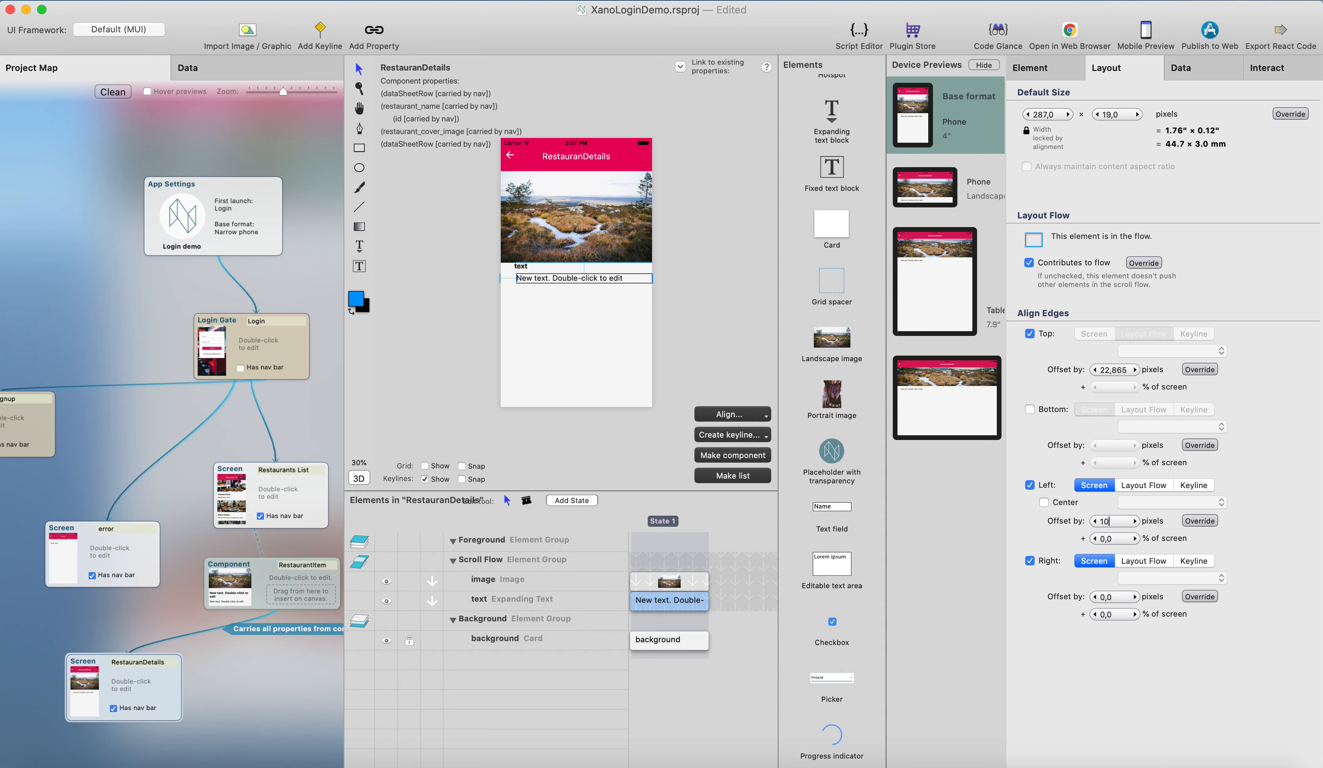
key("Return")
left_click(1113, 596)
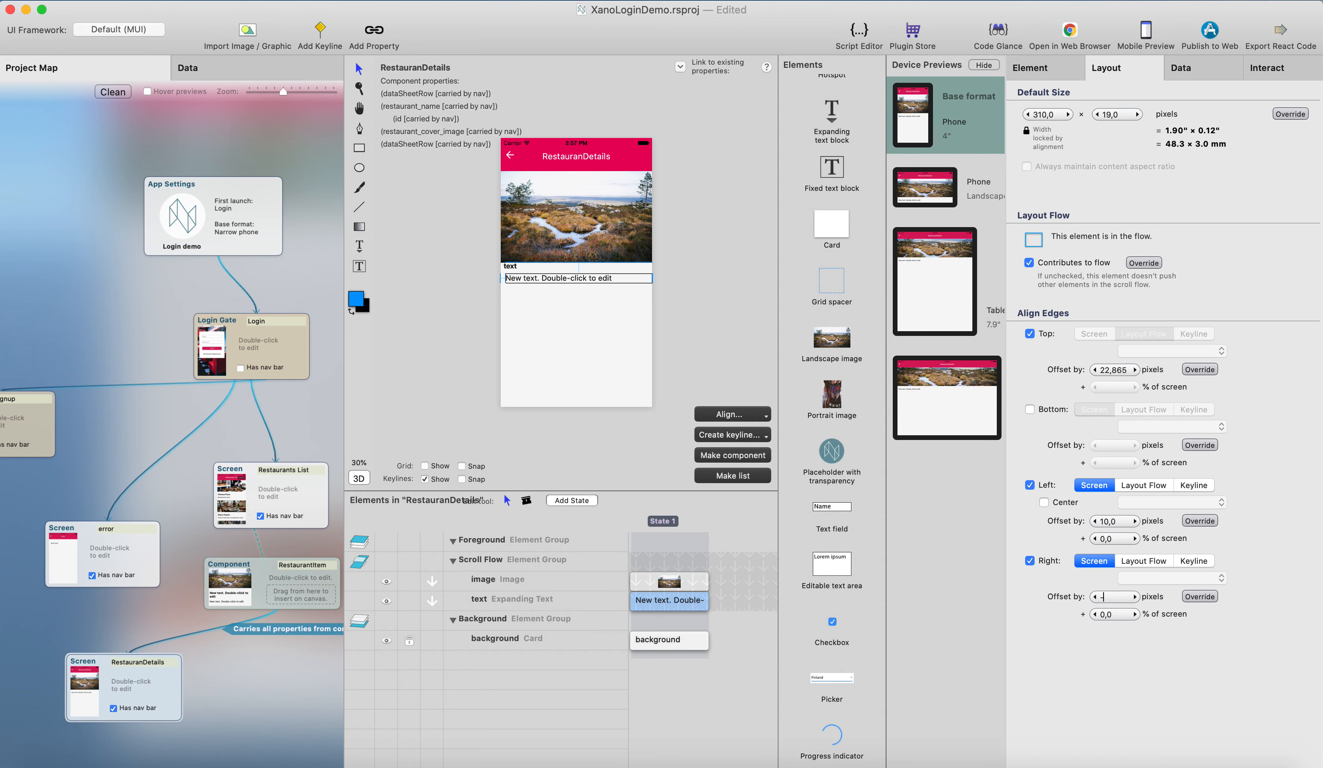
key("Return")
Duplicate the text block twice and apply the Headline style to the first text.
key("super+d")
key("super+d")
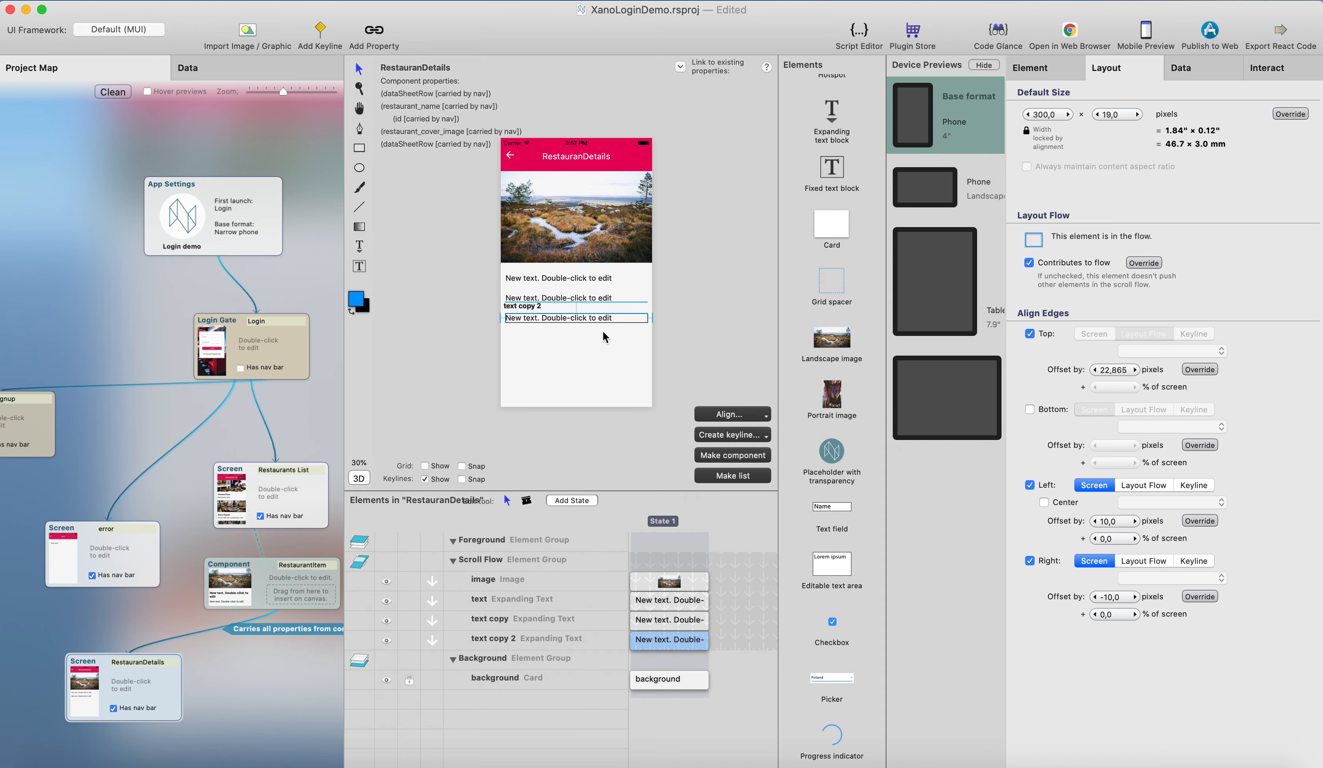
left_click(614, 300)
left_click(596, 275)
left_click(1048, 72)
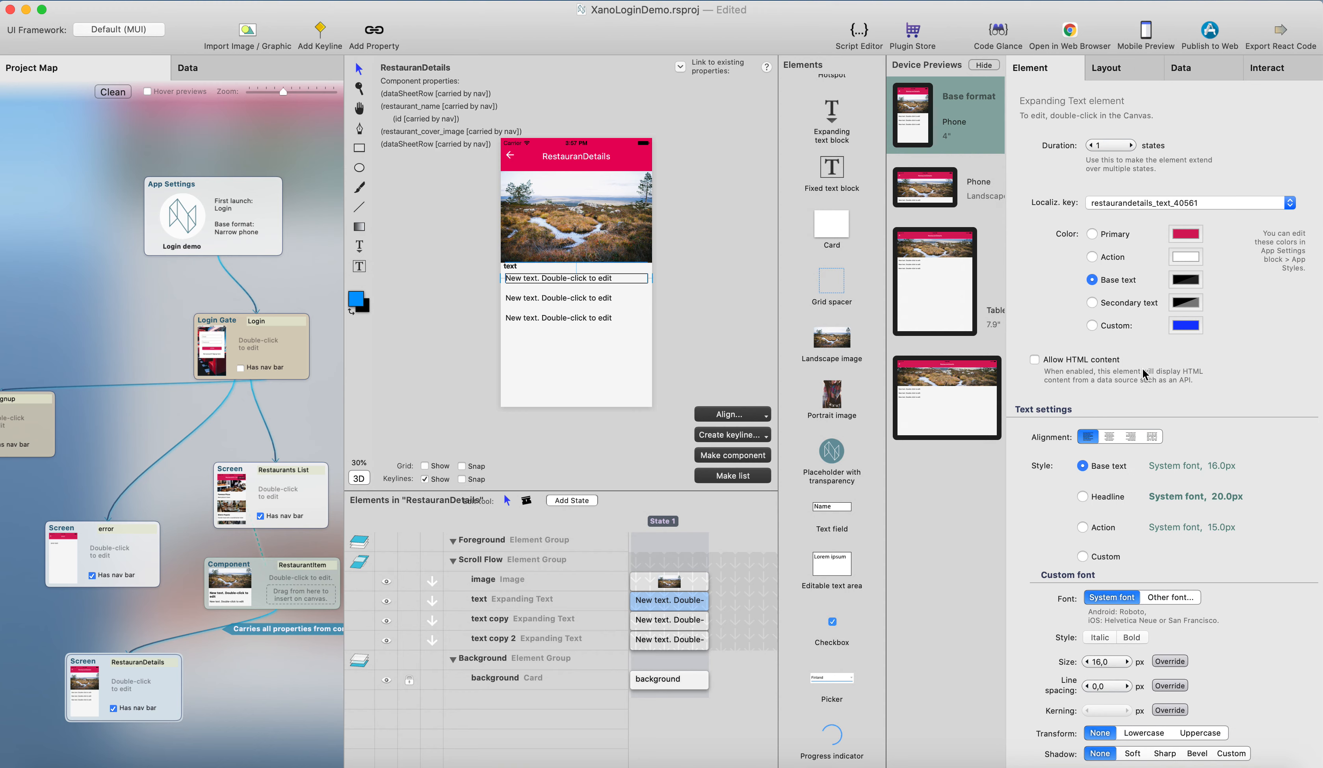
left_click(1082, 496)
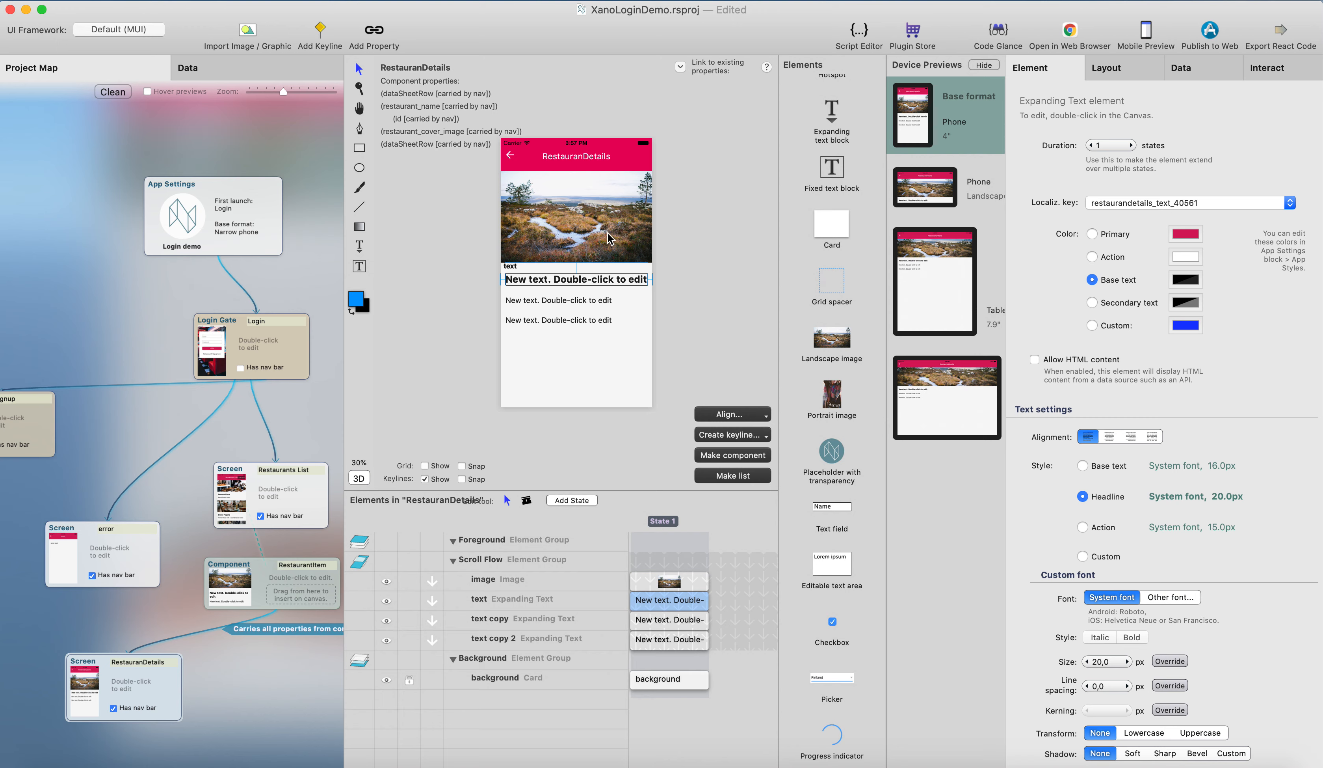
From the carried dataSheetRow, link the restaurant cover image to the image element and restaurant_name to the headline text.
scroll(610, 238, "left", 2)
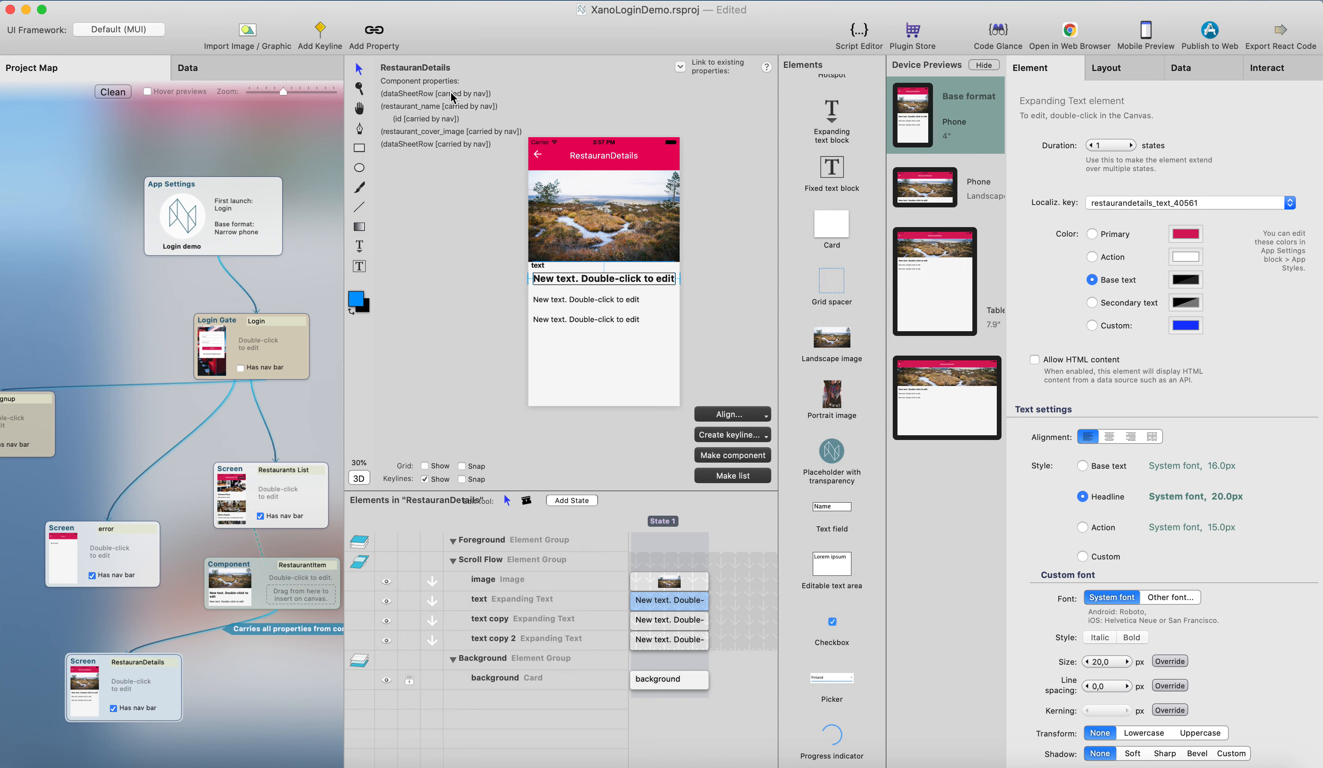
left_click(680, 67)
left_click(740, 92)
left_click(725, 105)
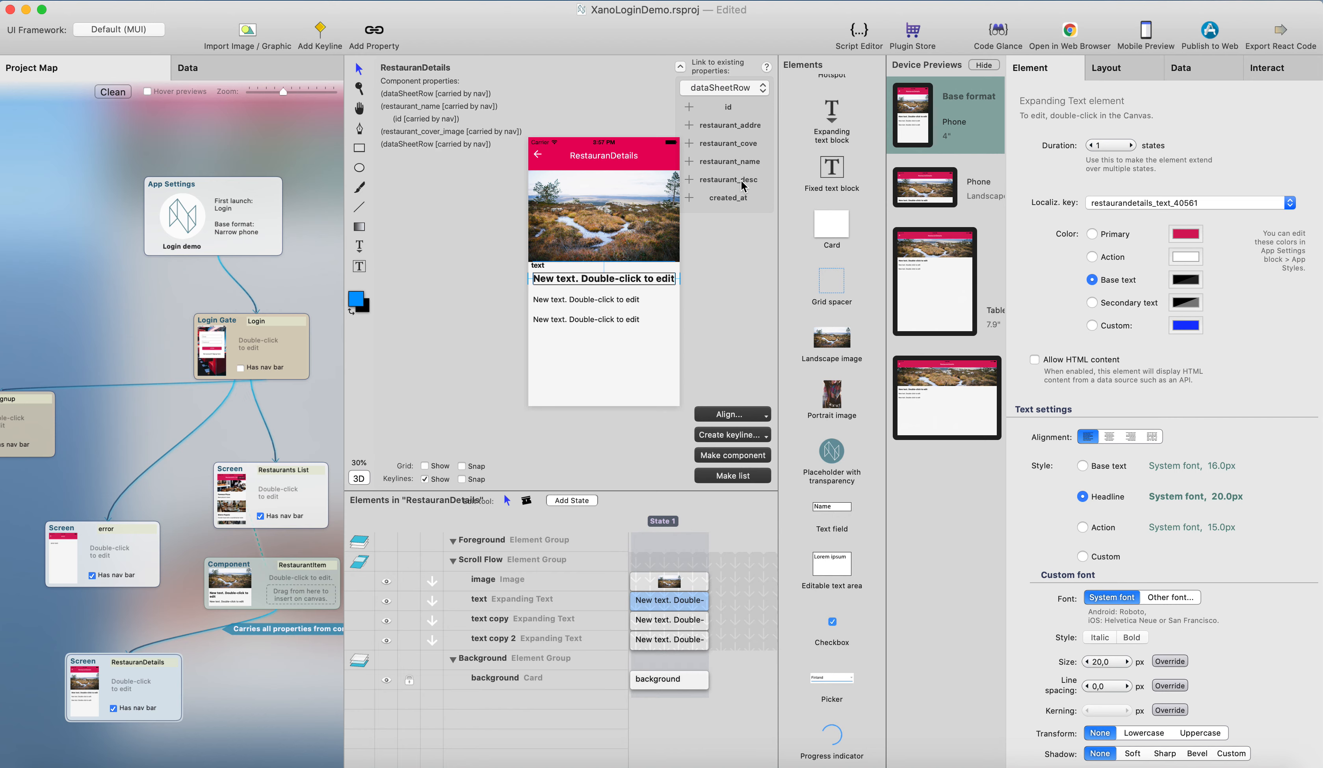
left_click_drag(748, 149, 607, 216)
left_click(775, 261)
left_click_drag(740, 165, 603, 252)
left_click(778, 261)
Link restaurant_desc to the second text and the restaurant address to the third, and display the headline's data linkage.
left_click_drag(735, 167, 651, 300)
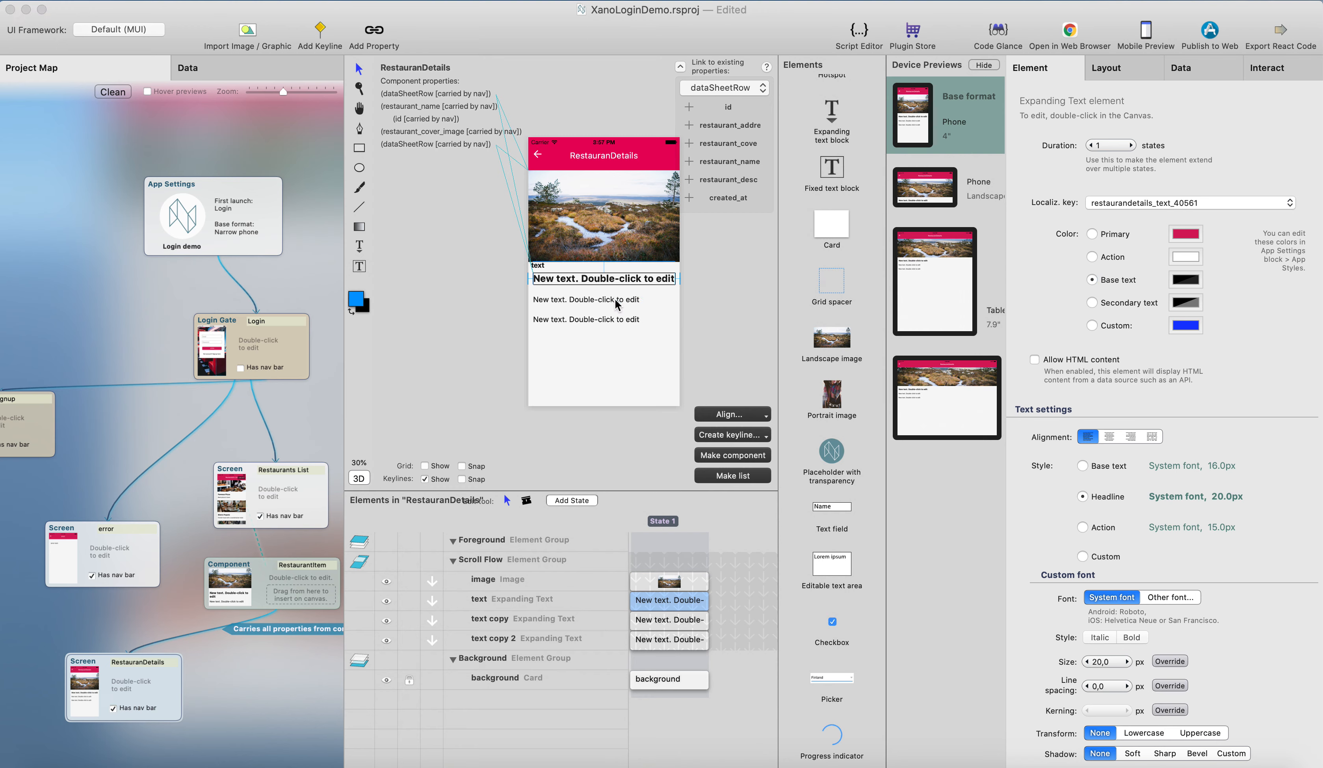
left_click(775, 261)
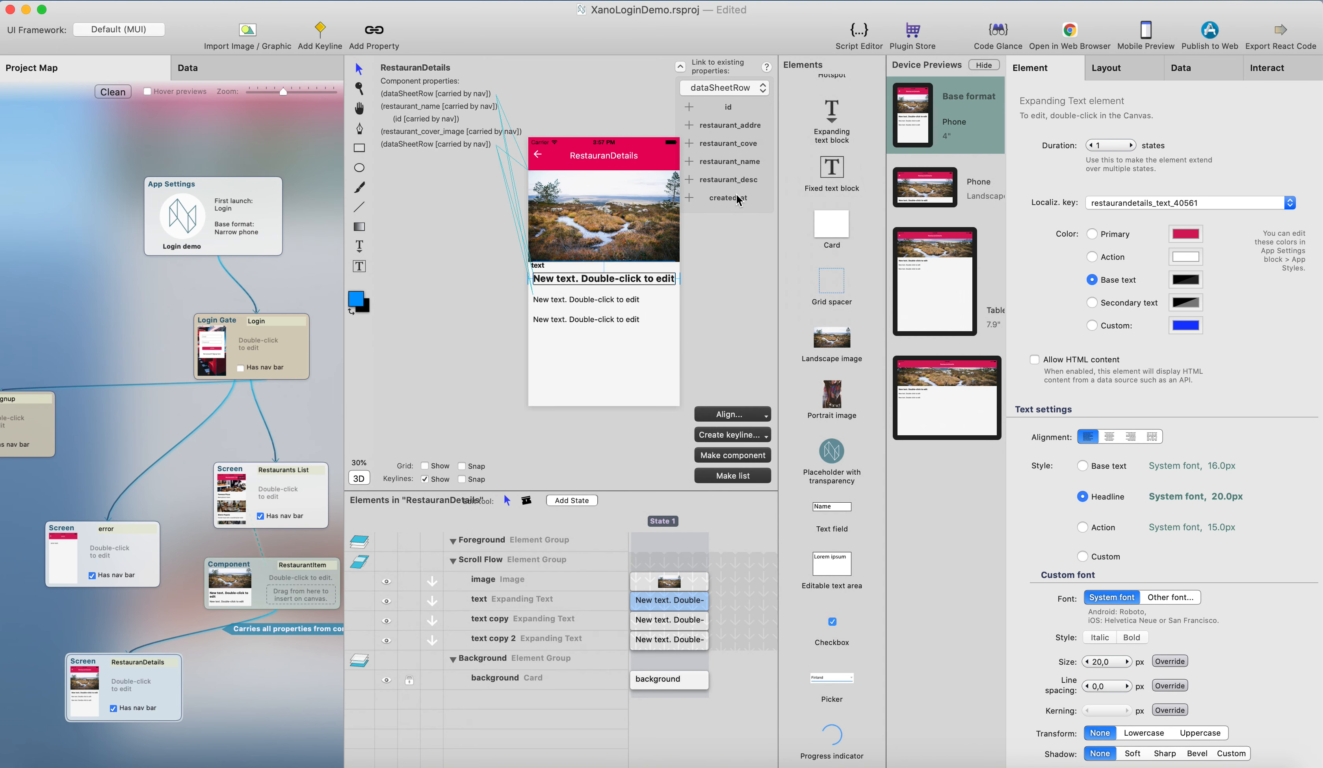
left_click_drag(733, 135, 575, 320)
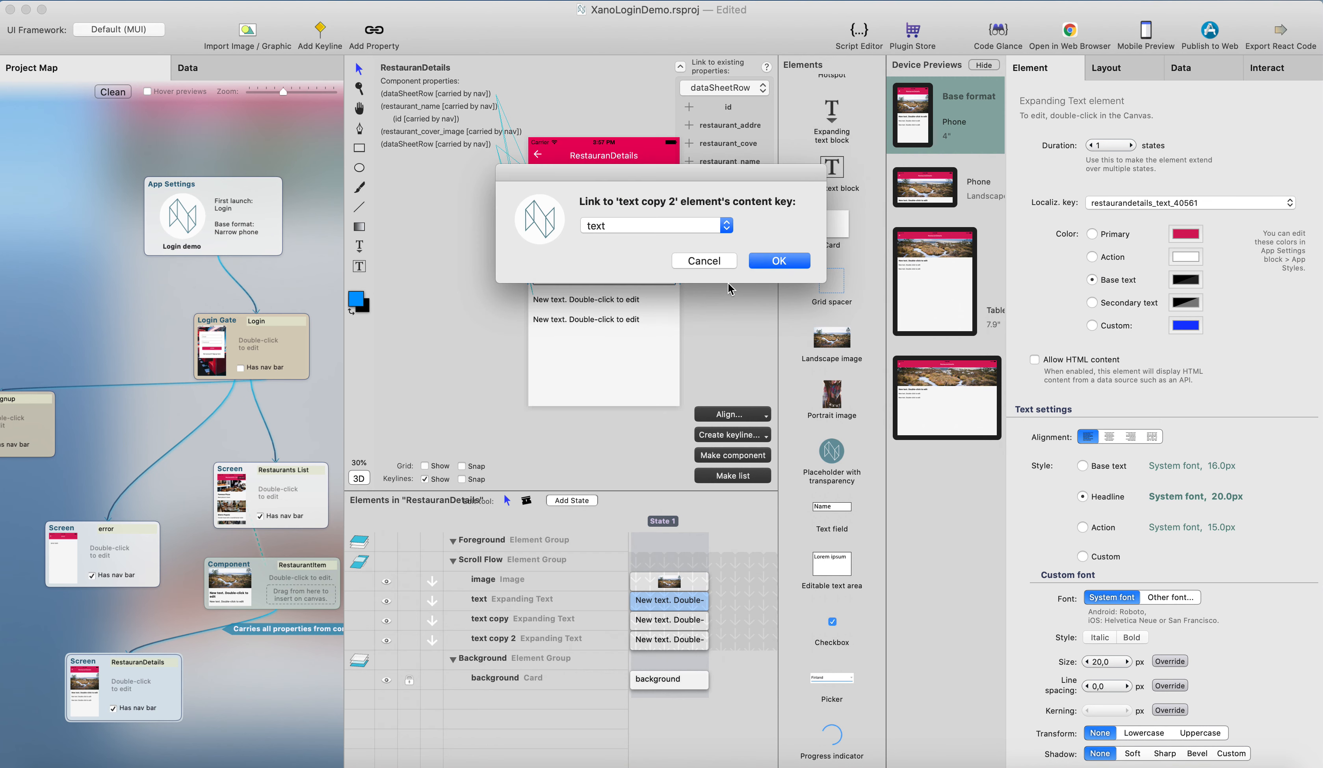
left_click(779, 261)
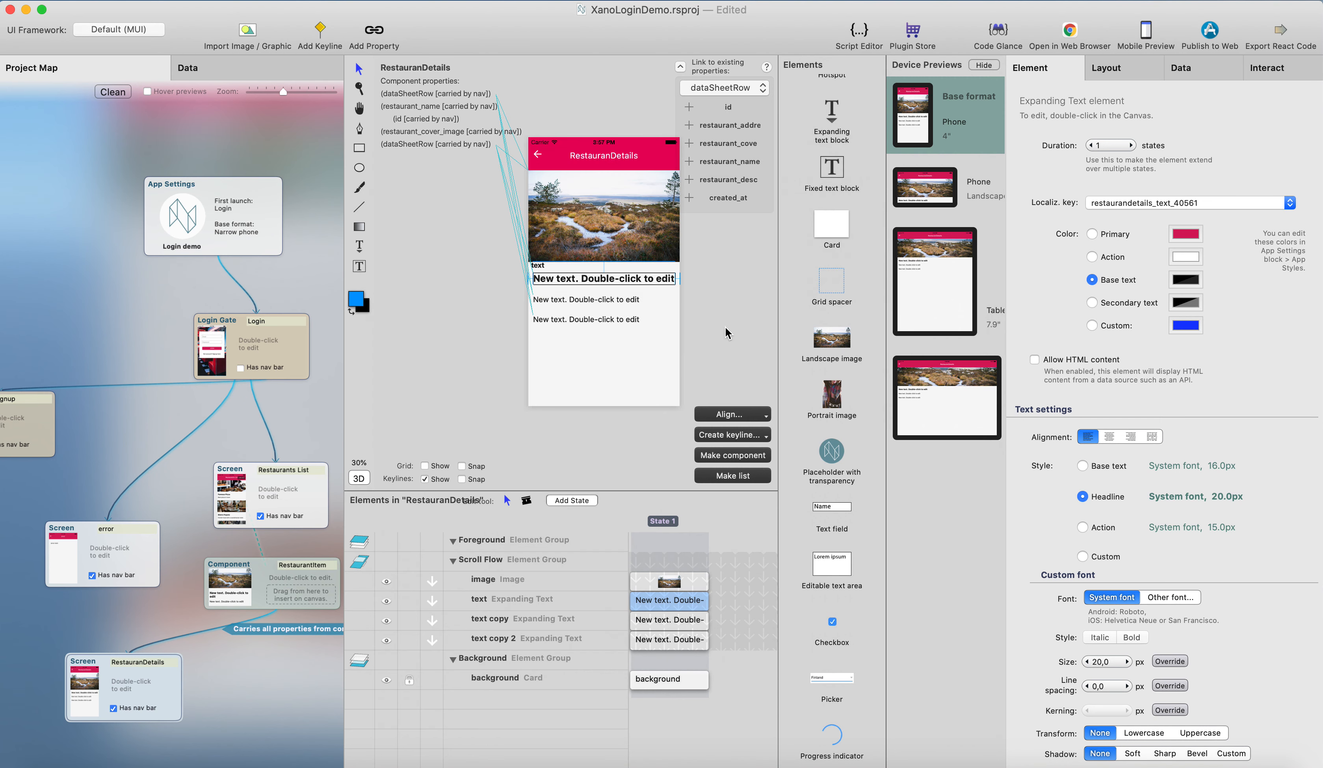
left_click(1197, 69)
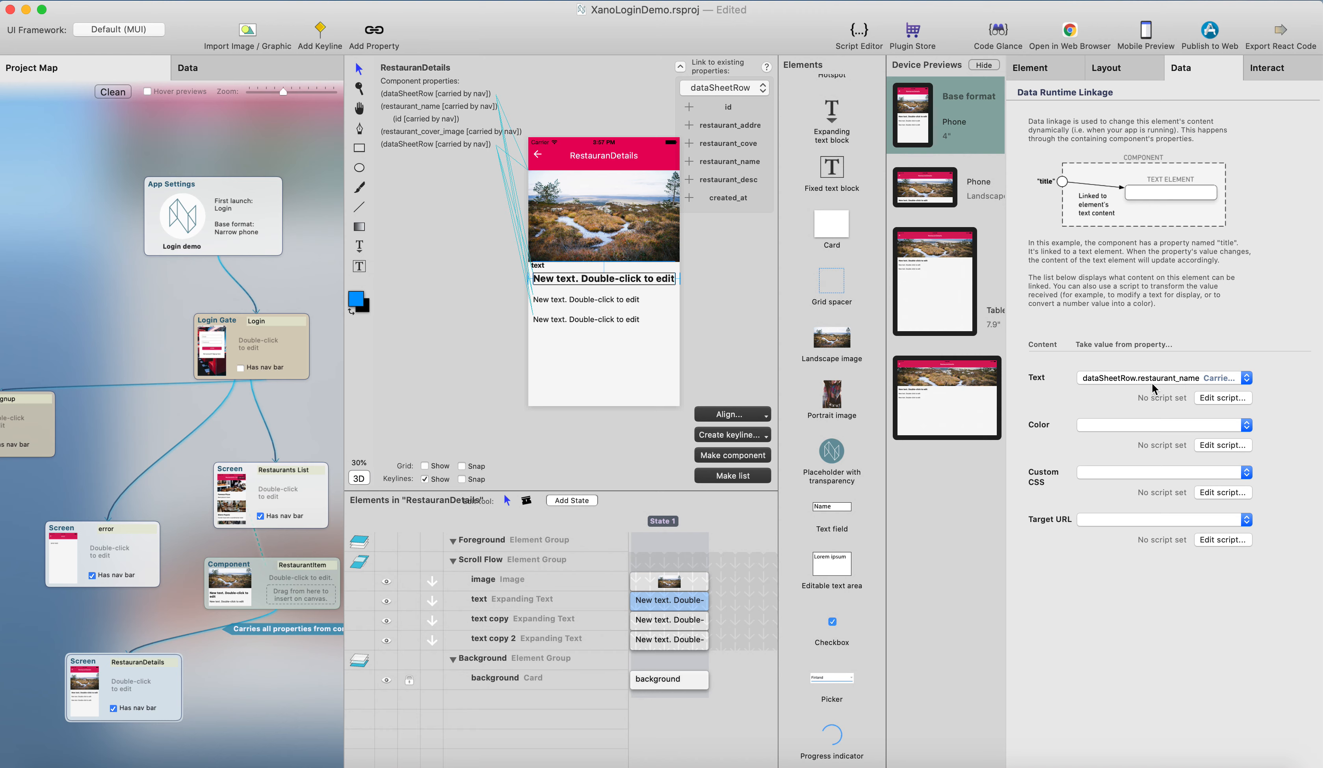
Move the RestauranDetails screen slightly lower in the project map, preview the app in the web browser and view the Fish dishes details.
left_click_drag(148, 670, 147, 683)
left_click(1053, 44)
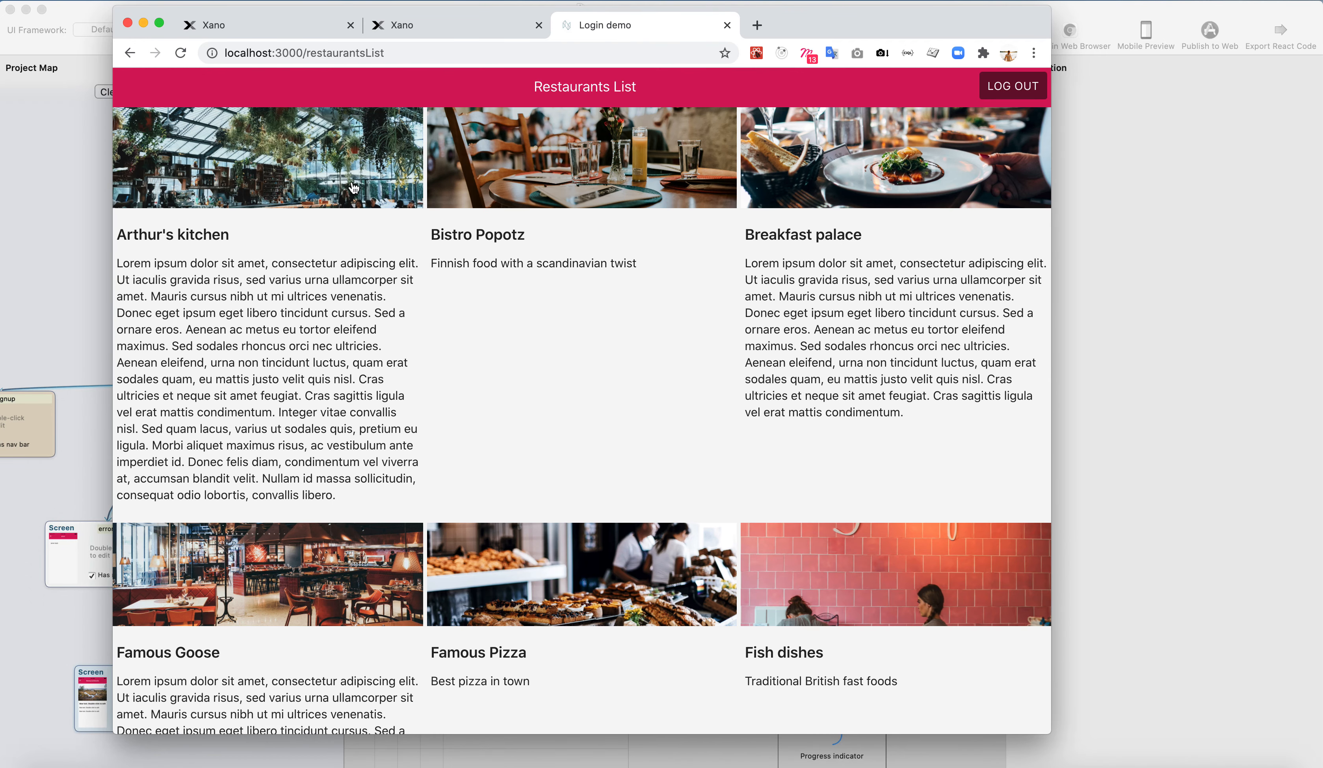
scroll(802, 453, "down", 3)
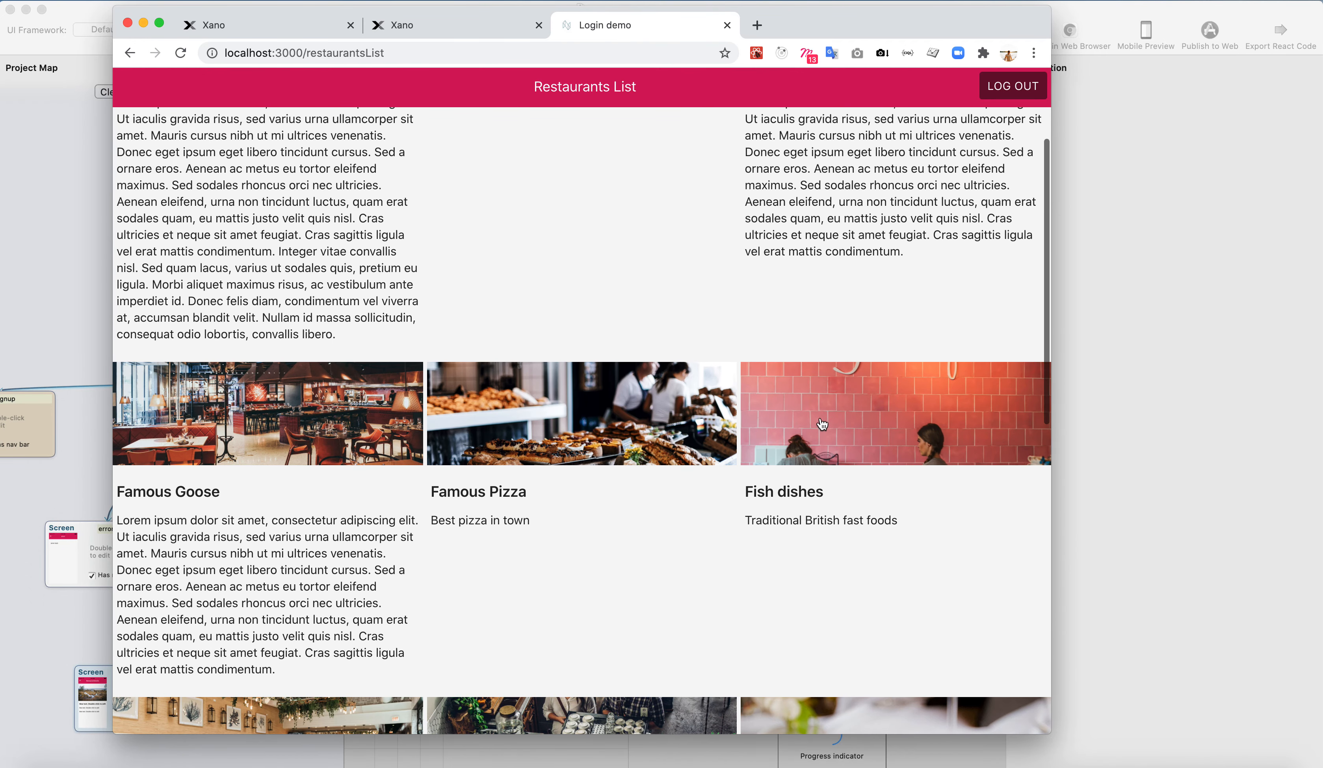
left_click(821, 425)
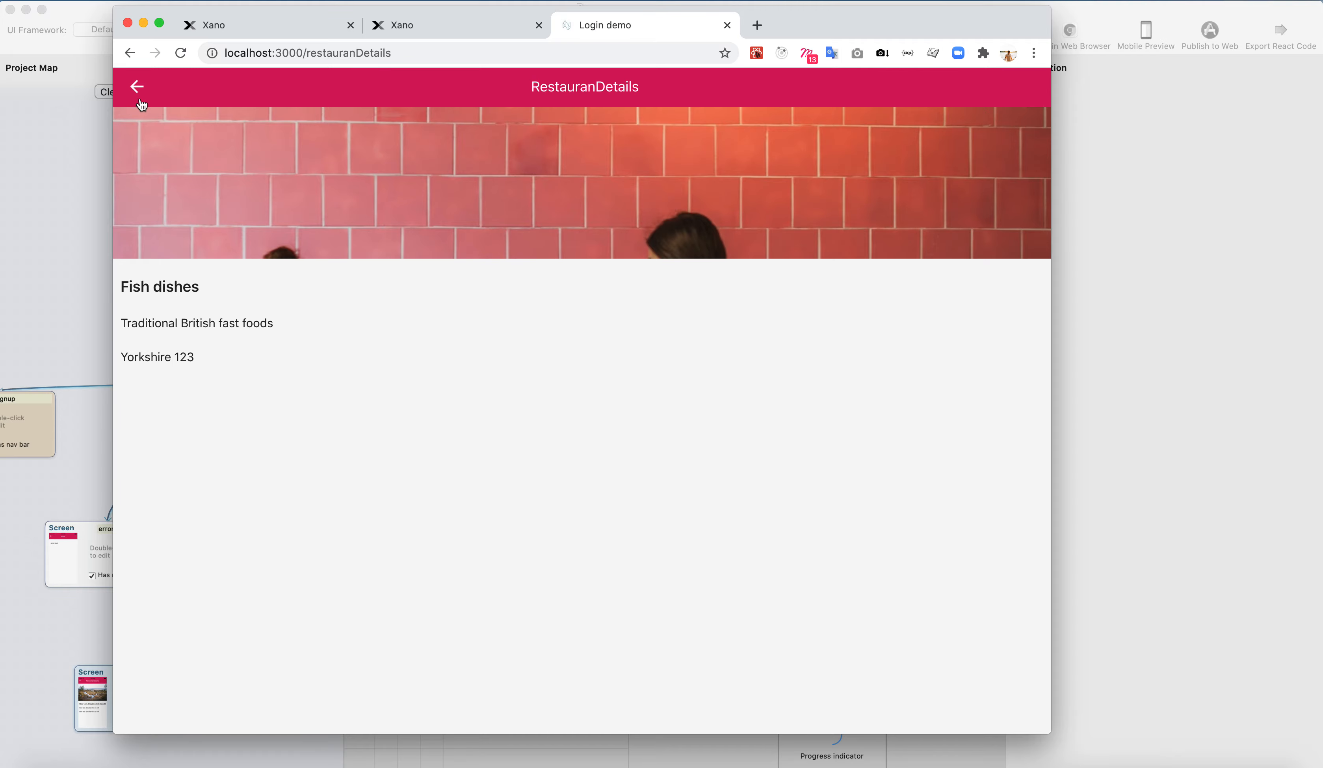
Check the detail screens of Little Italy Ristorante, Palace Helsinki and Valo, returning to the restaurants list after each.
left_click(136, 86)
scroll(614, 384, "down", 8)
left_click(614, 385)
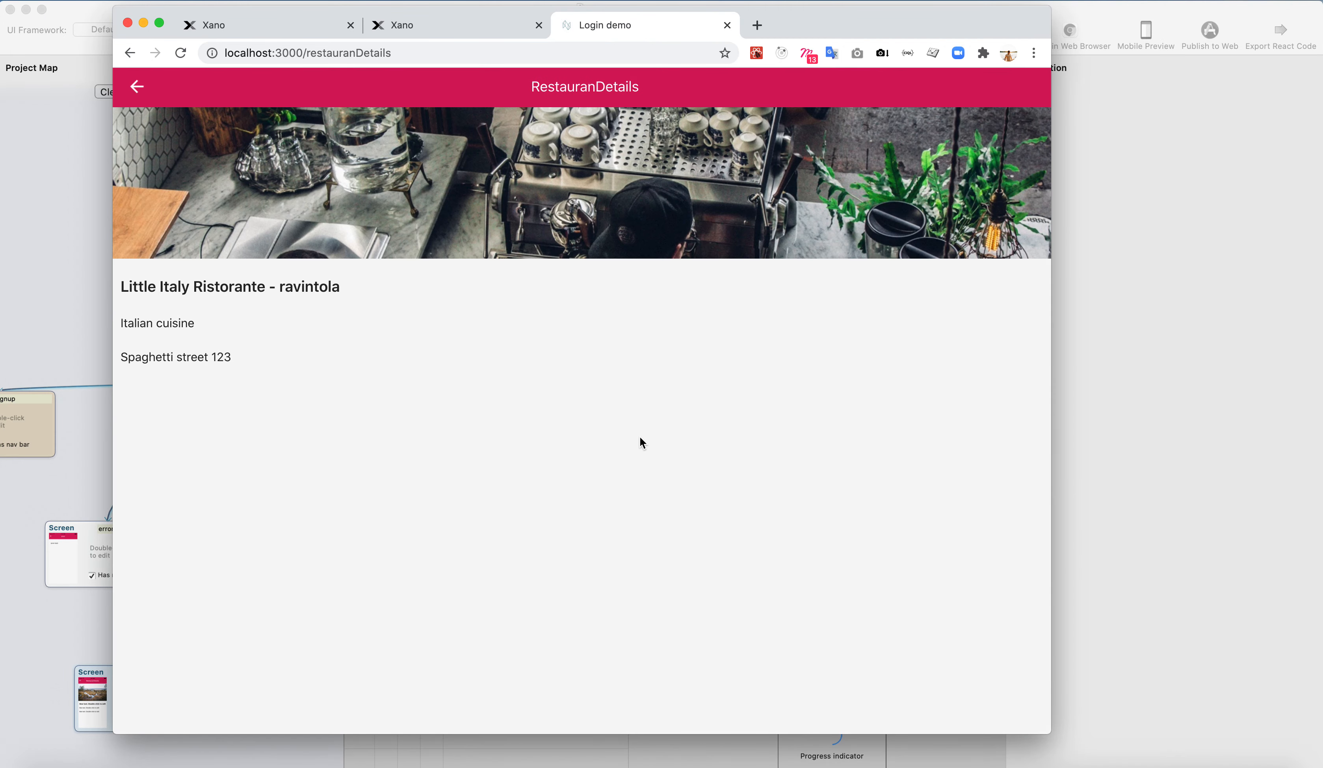
left_click(137, 86)
scroll(287, 468, "down", 10)
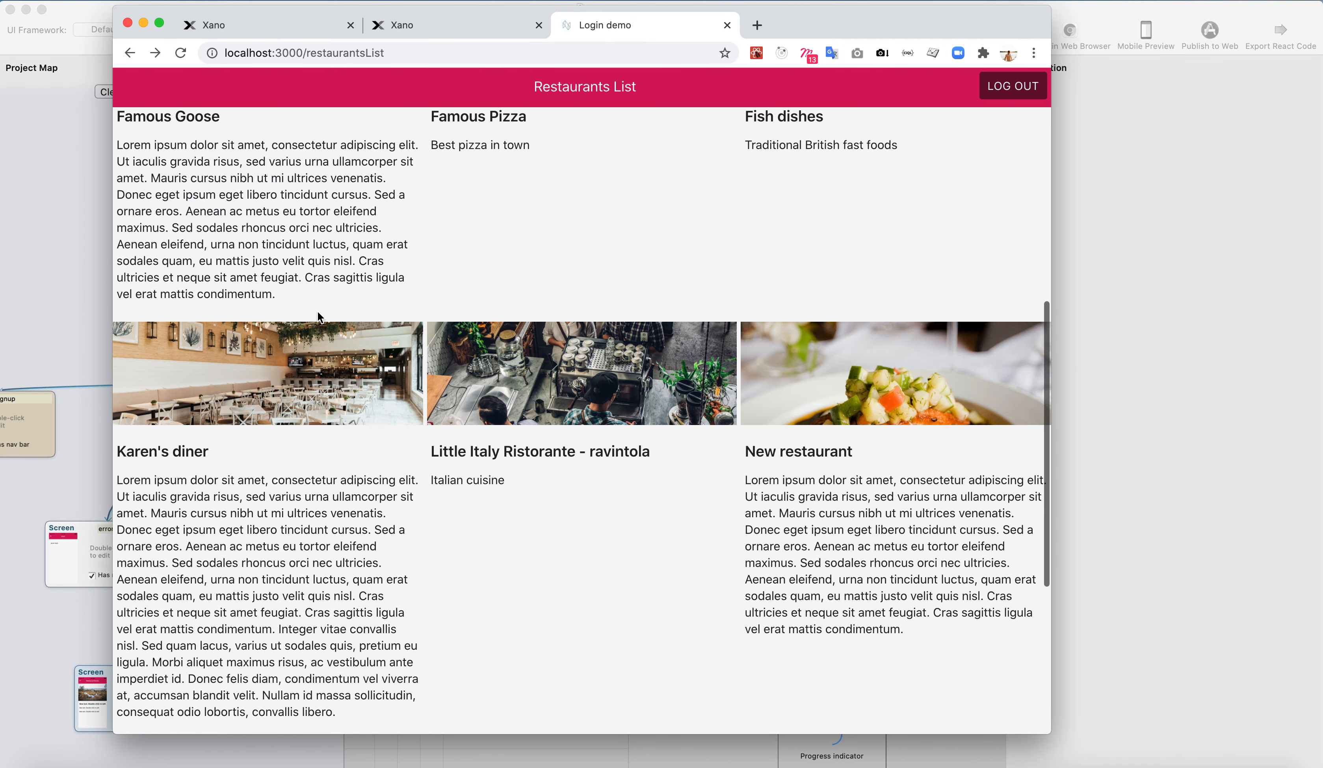
left_click(287, 468)
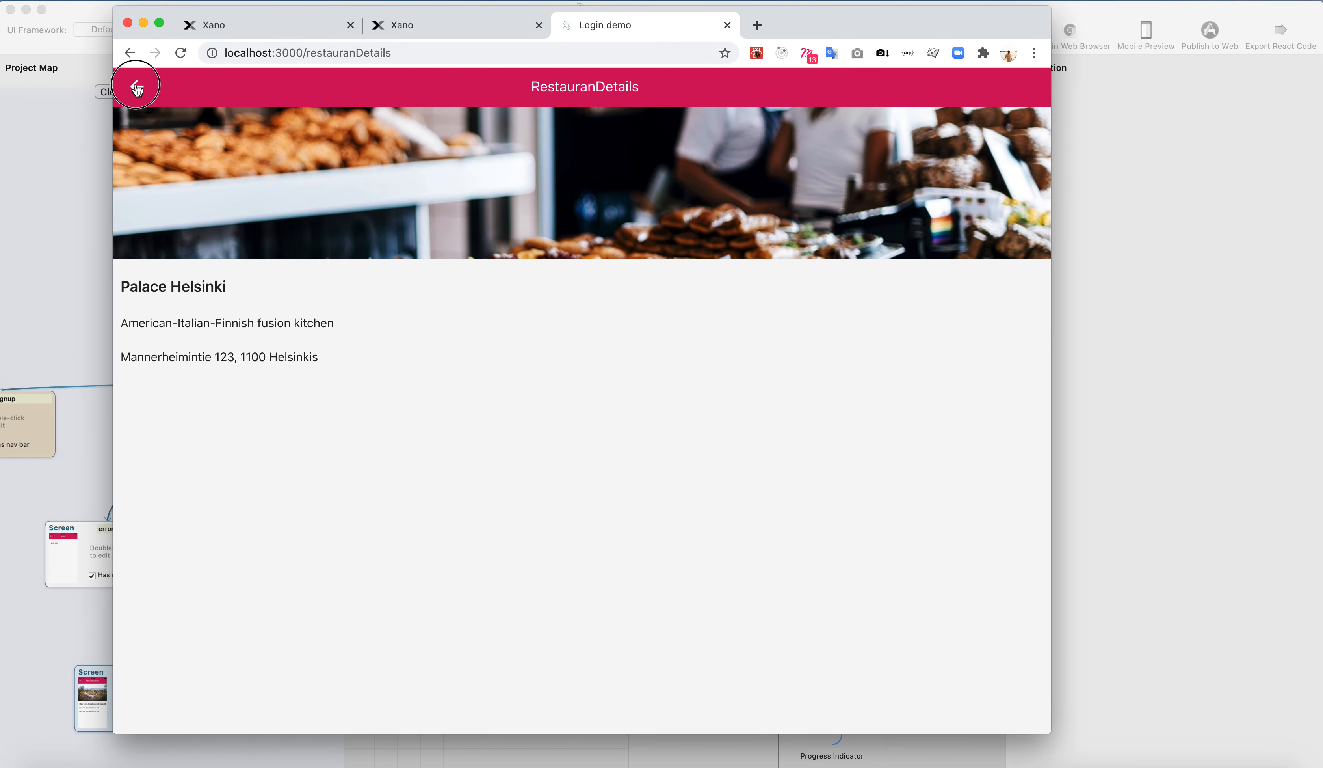
left_click(137, 86)
left_click(681, 462)
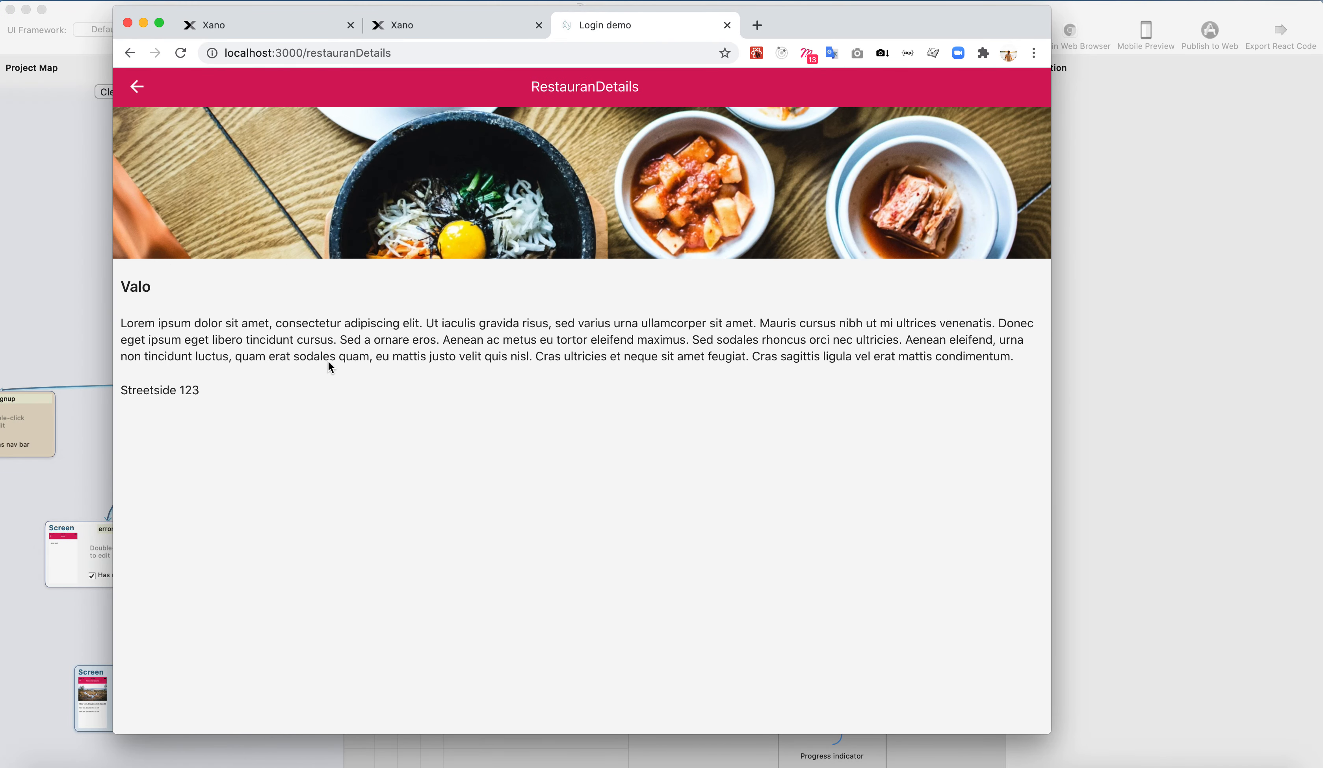
left_click(140, 90)
scroll(243, 238, "up", 10)
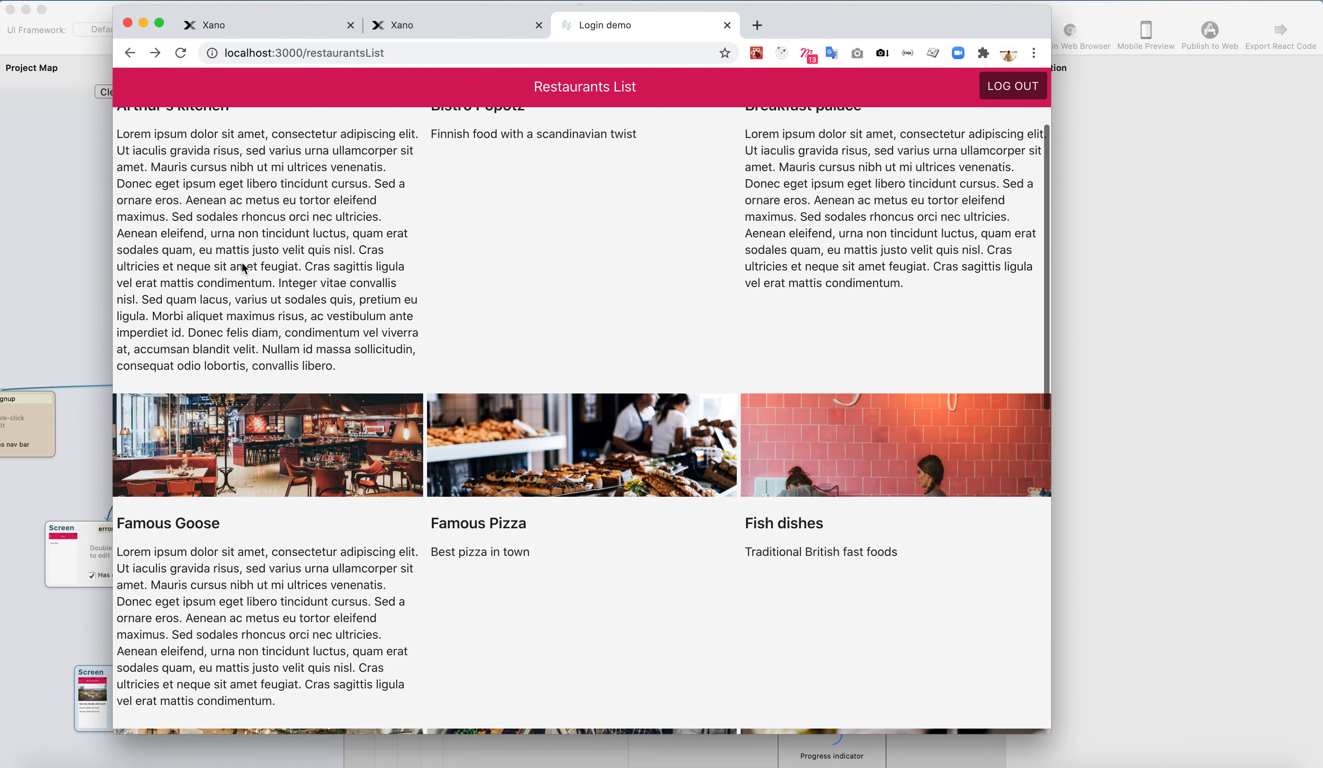
Check the Arthur's kitchen detail screen in the browser preview, return to the restaurants list and switch back to React Studio.
left_click(227, 237)
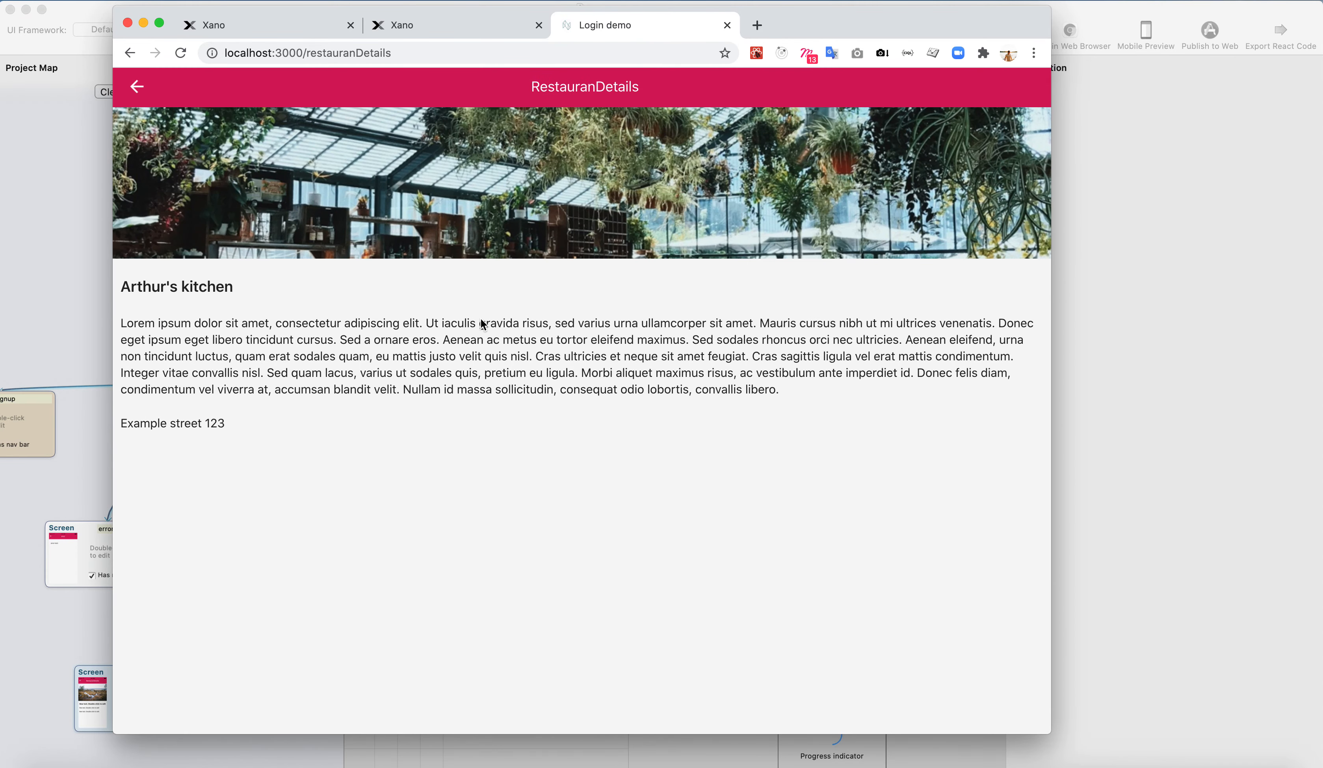
left_click(135, 94)
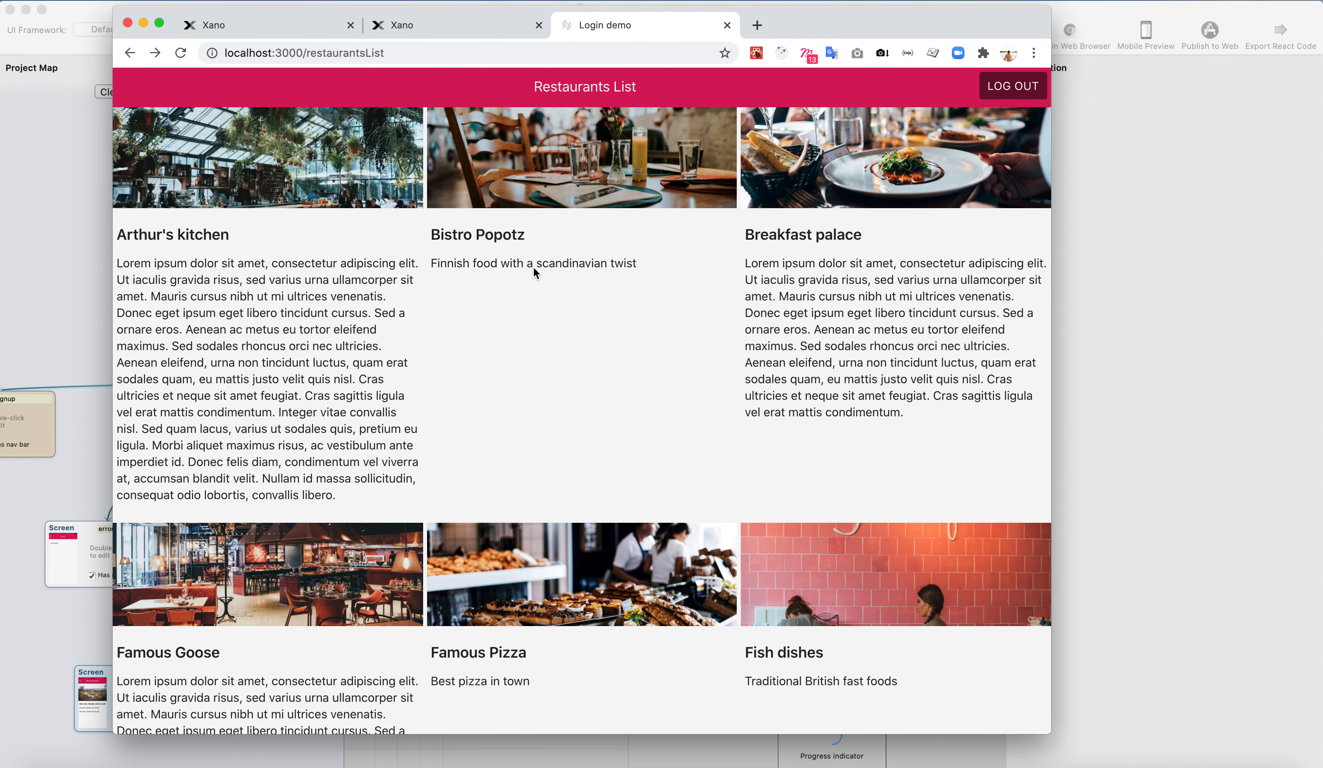
left_click(88, 261)
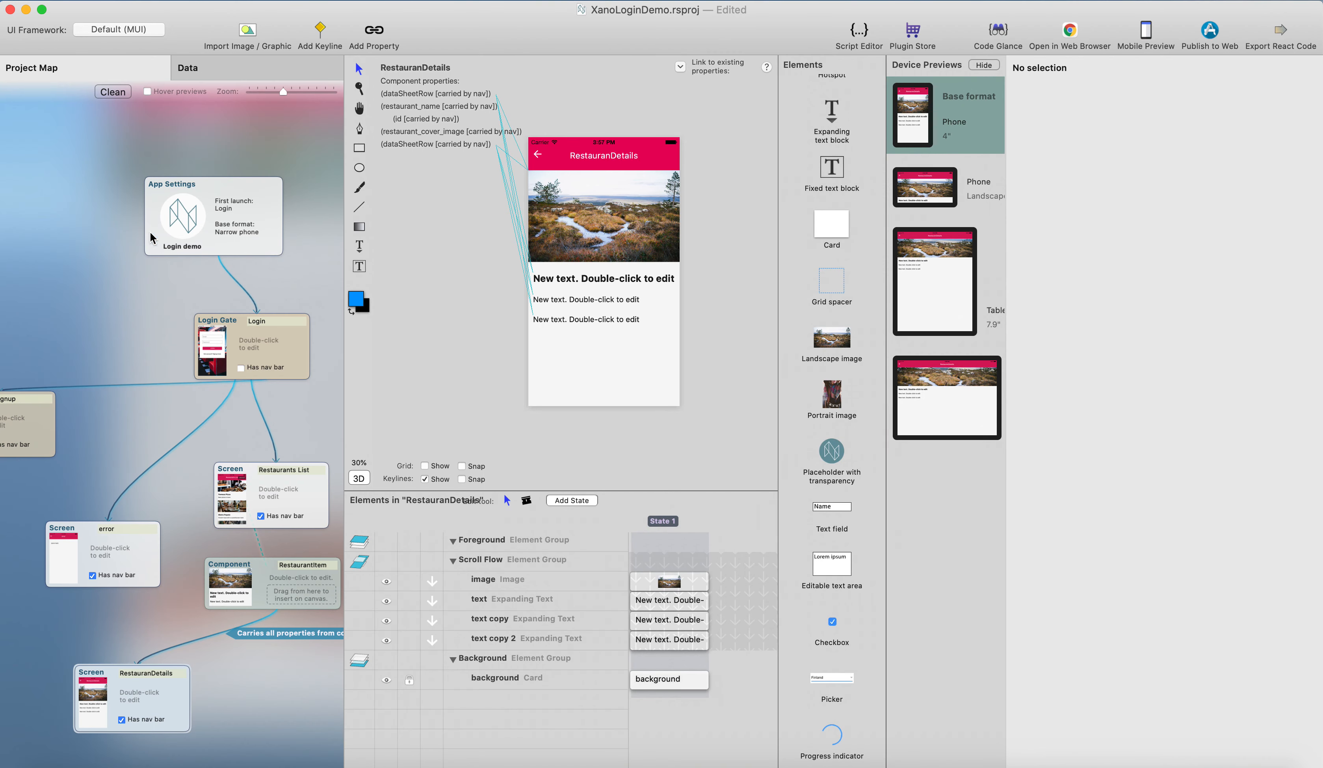
Add a new data sheet to the project's data and delete the surplus Sheet 3.
left_click(235, 76)
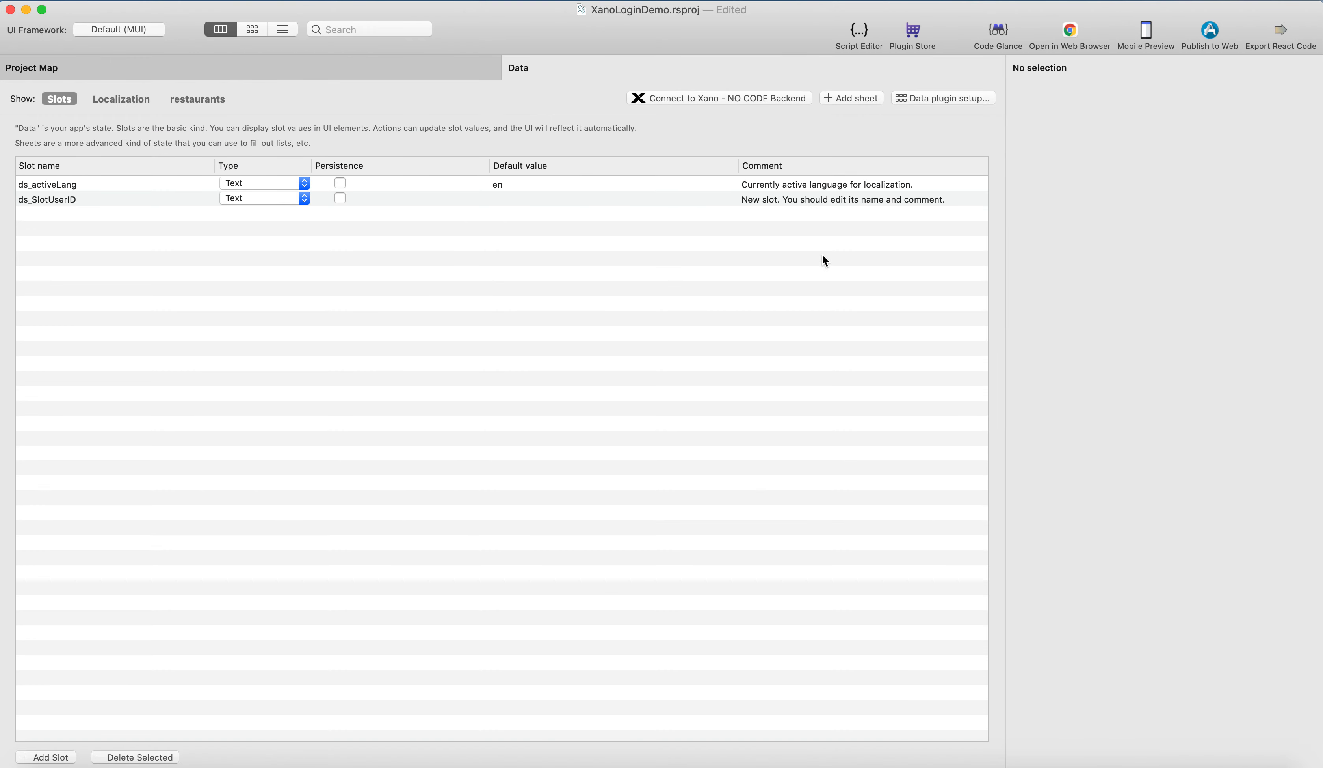
left_click(863, 106)
left_click(861, 105)
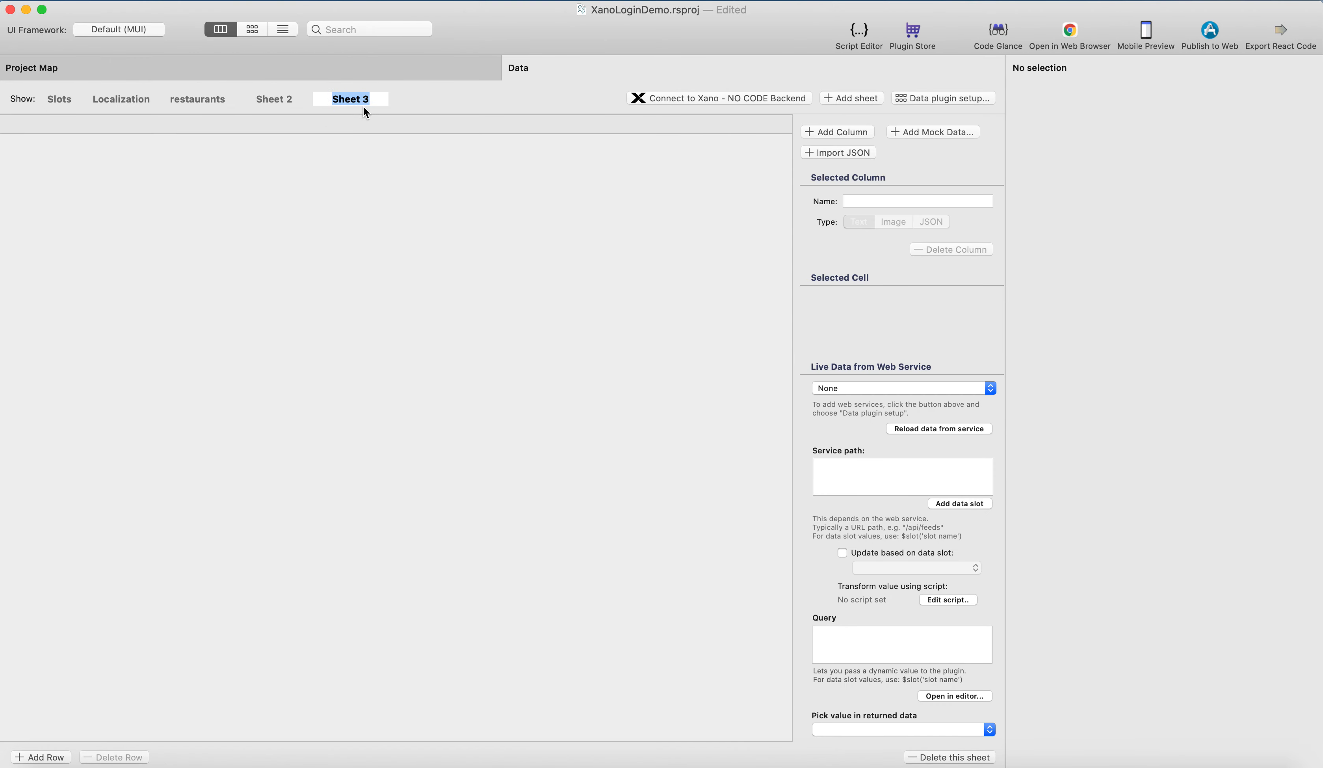
left_click(928, 757)
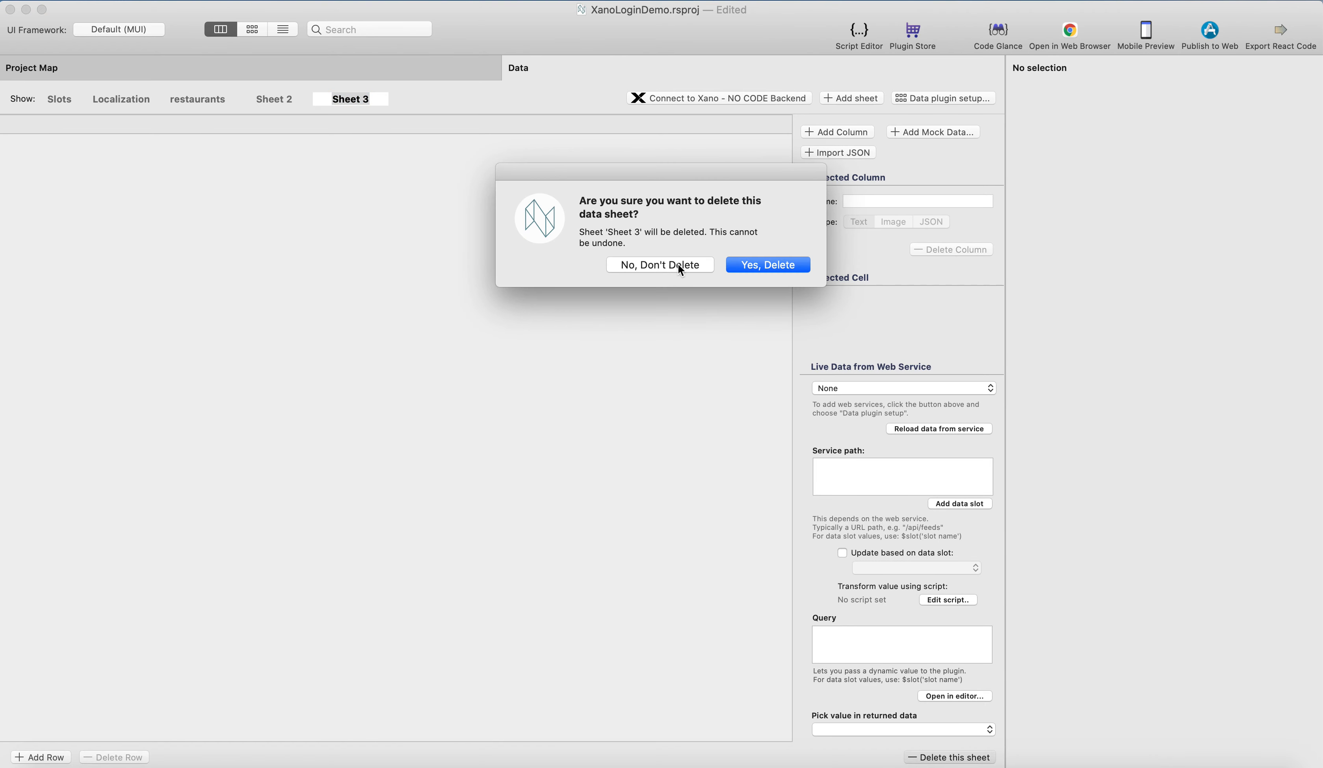
key("Return")
Rename Sheet 2 as RestaurantDetails.
left_click(271, 98)
left_click(289, 100)
type("Restar")
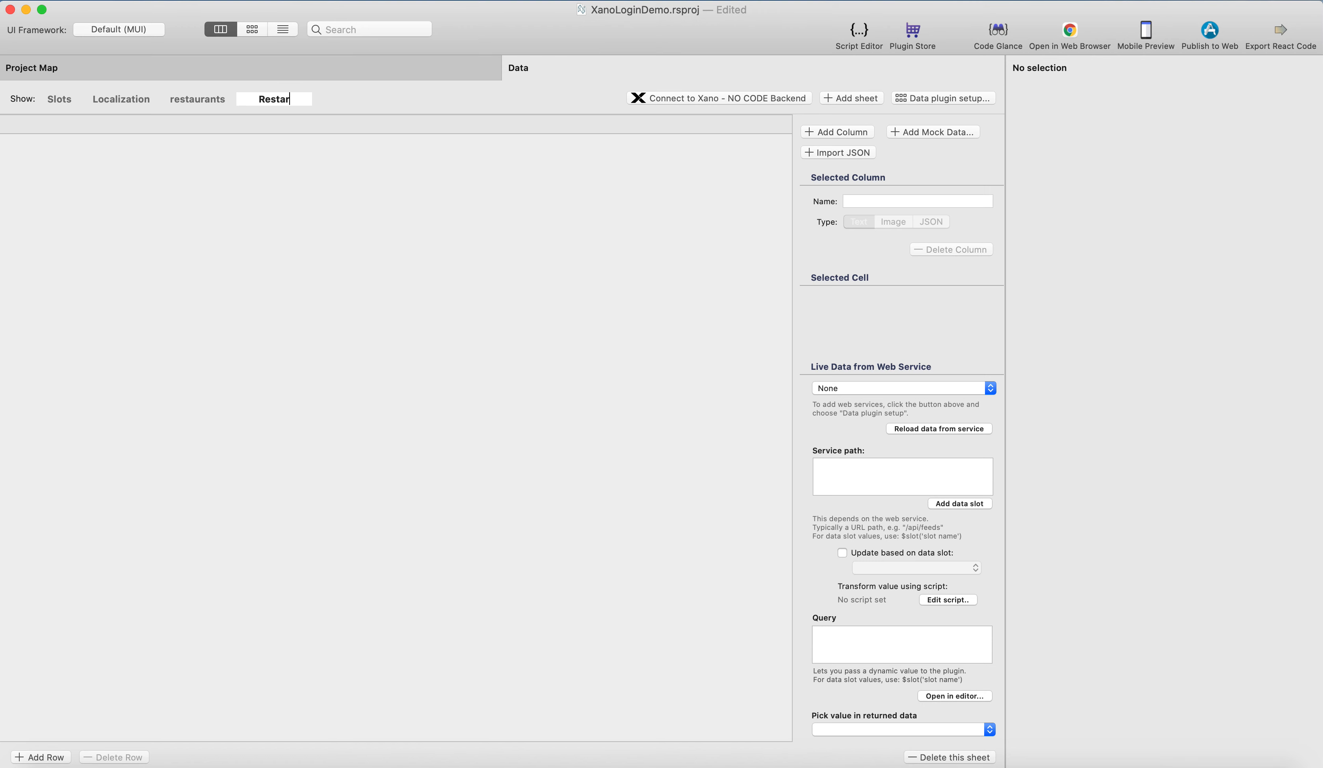
key("BackSpace")
type("urantDeta")
key("Return")
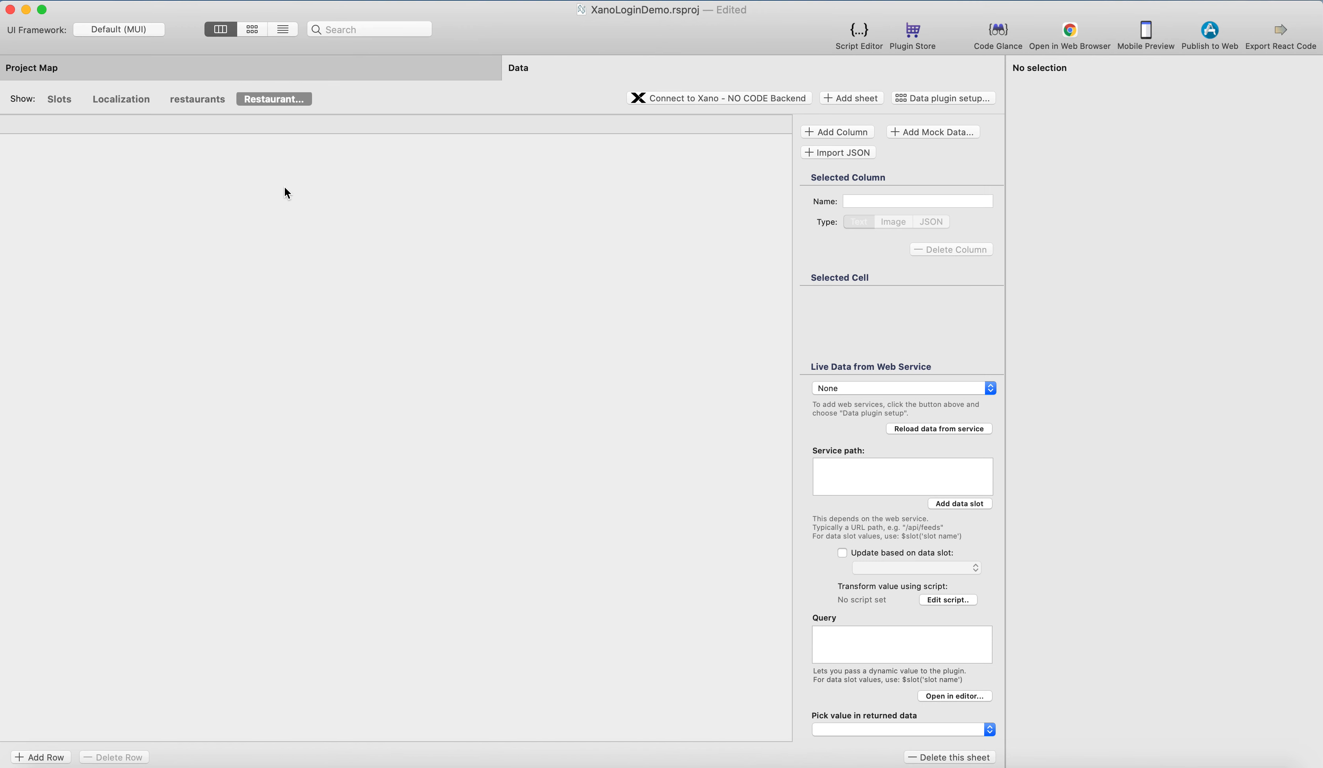
Set the RestaurantDetails sheet's live data source to the xano 1 web service.
left_click(906, 394)
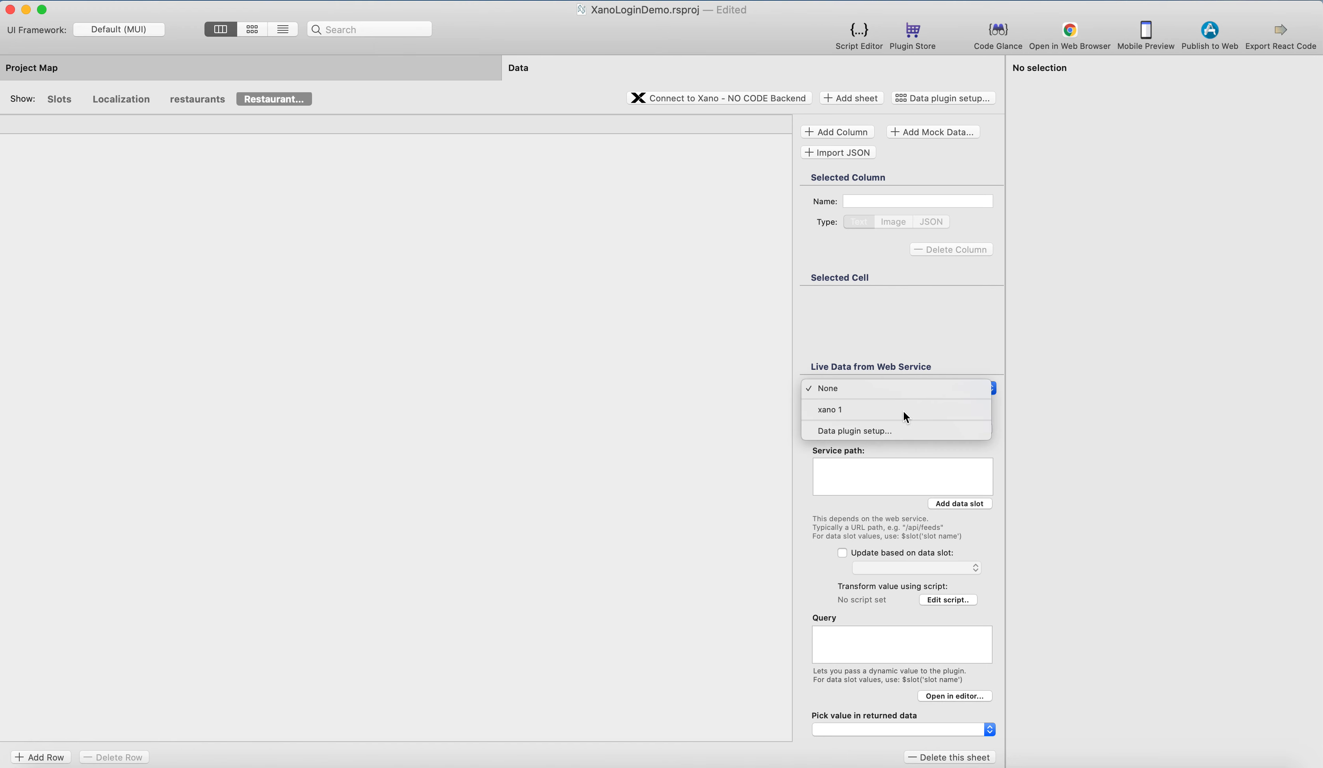
left_click(903, 410)
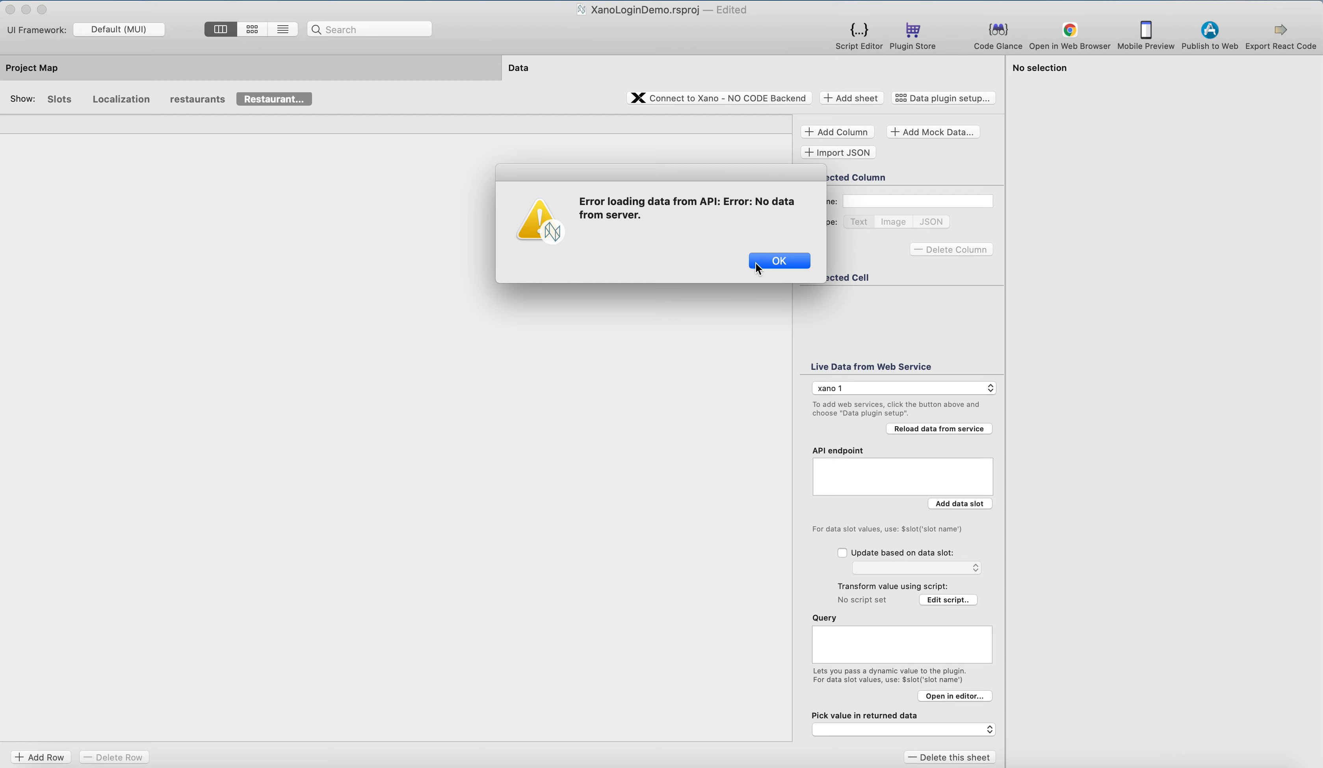
left_click(759, 261)
Switch to Xano in the browser and look up the GET /restaurants/{id} endpoint in the Friendly eats public API group.
left_click(208, 760)
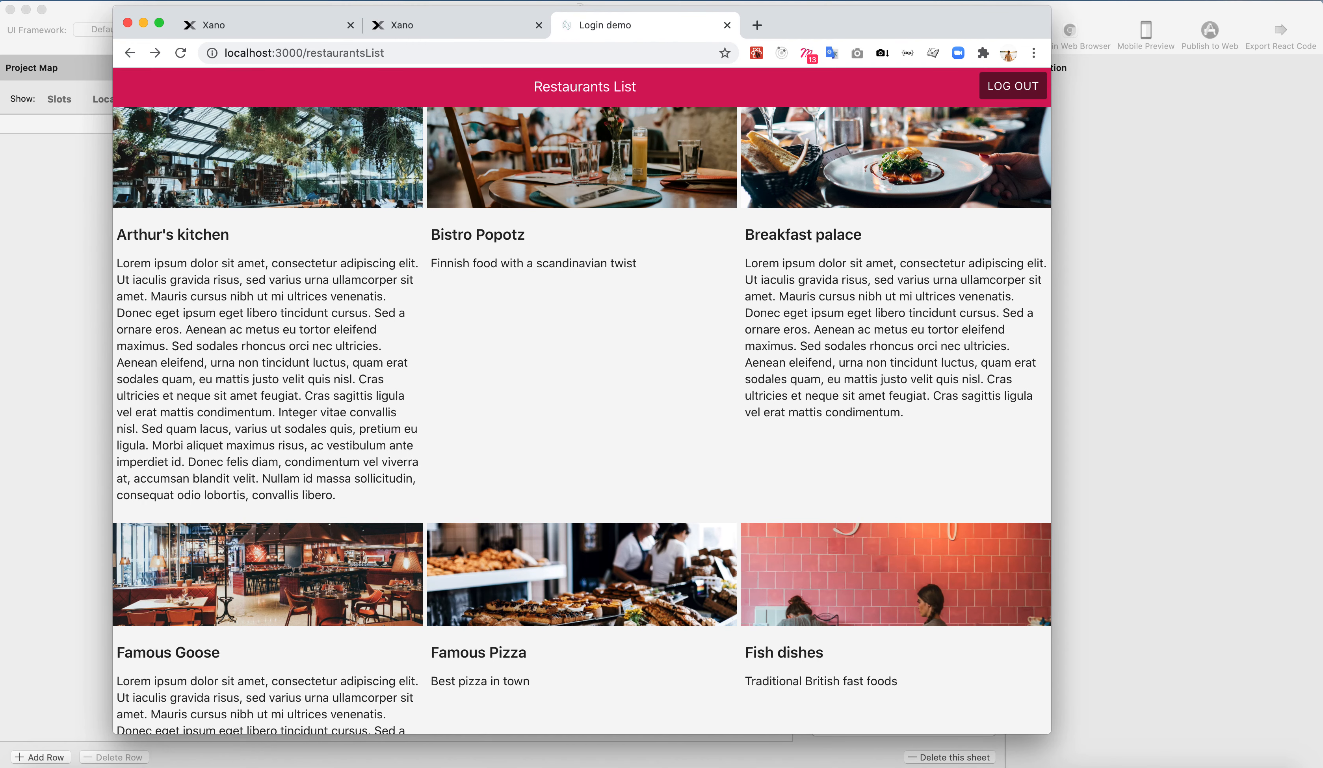
left_click(422, 24)
left_click(304, 31)
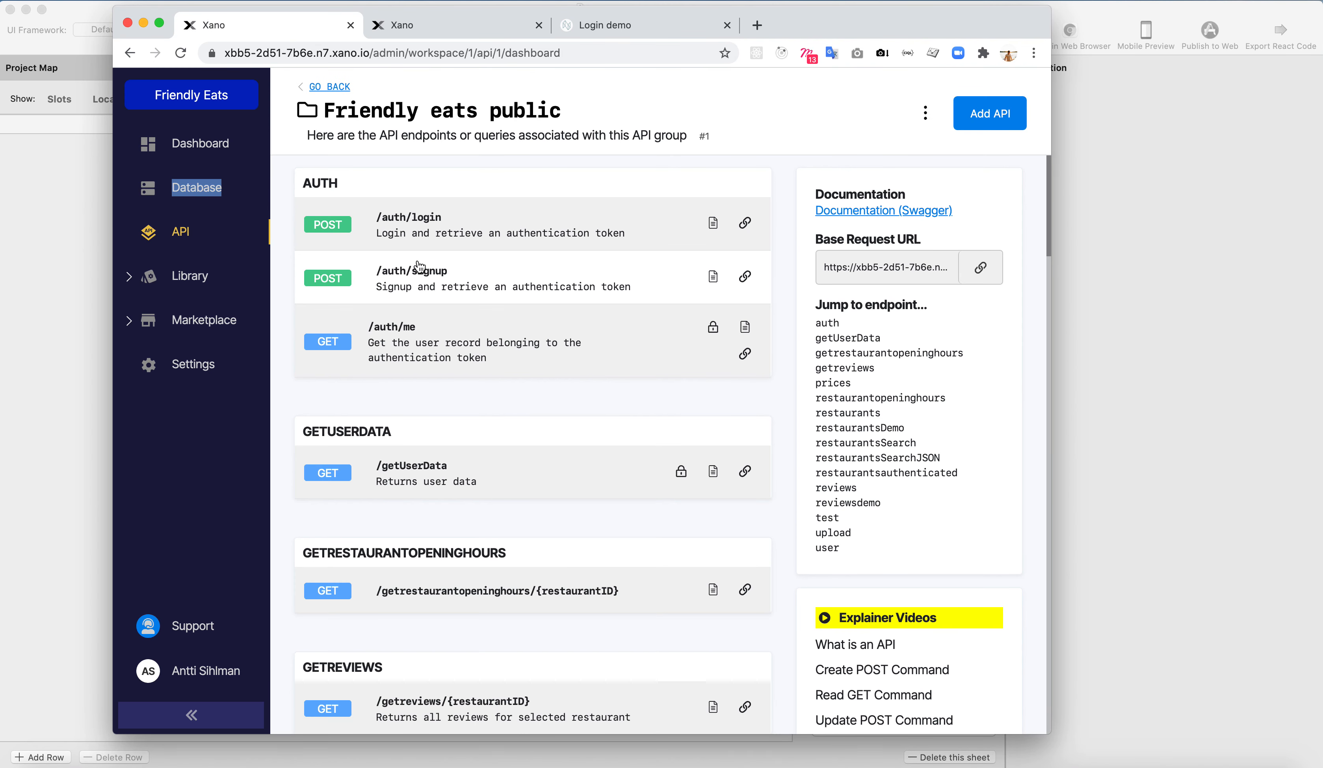
scroll(419, 265, "down", 15)
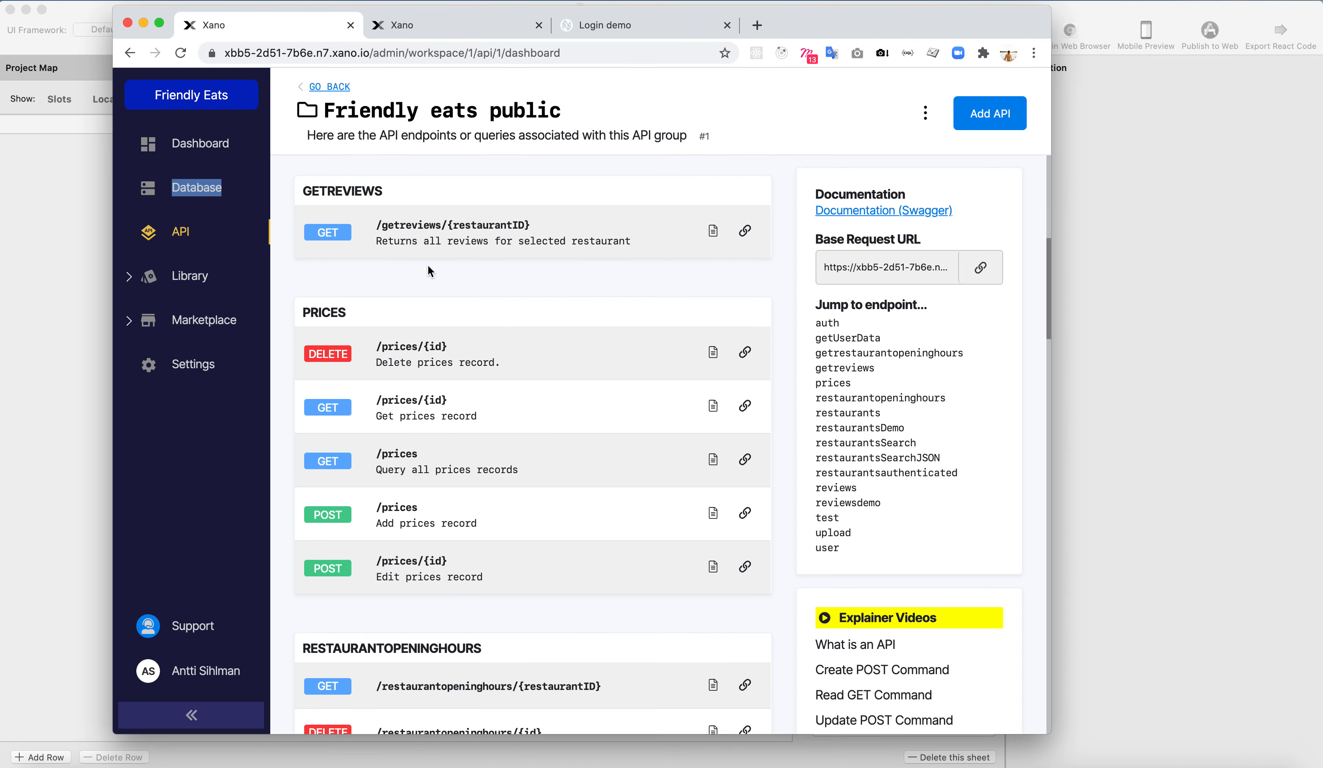
scroll(434, 273, "down", 7)
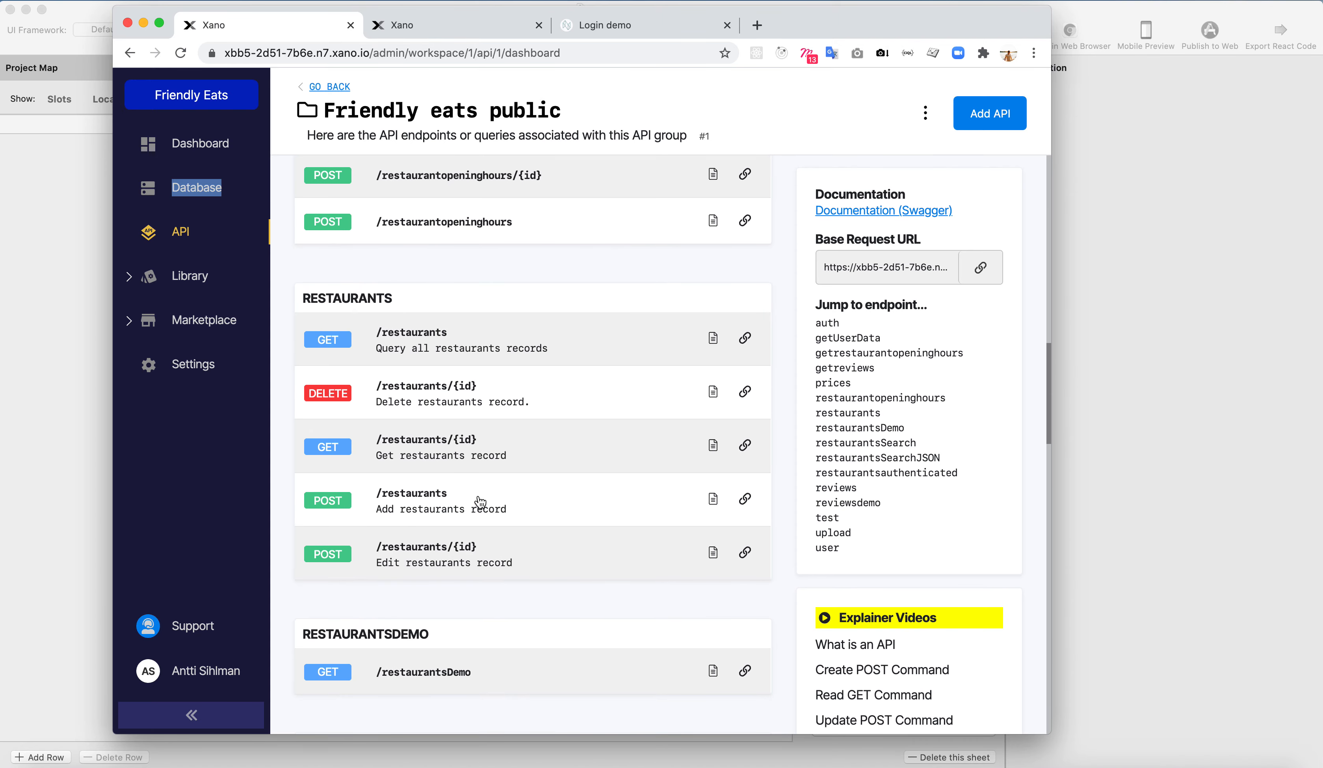
left_click(449, 456)
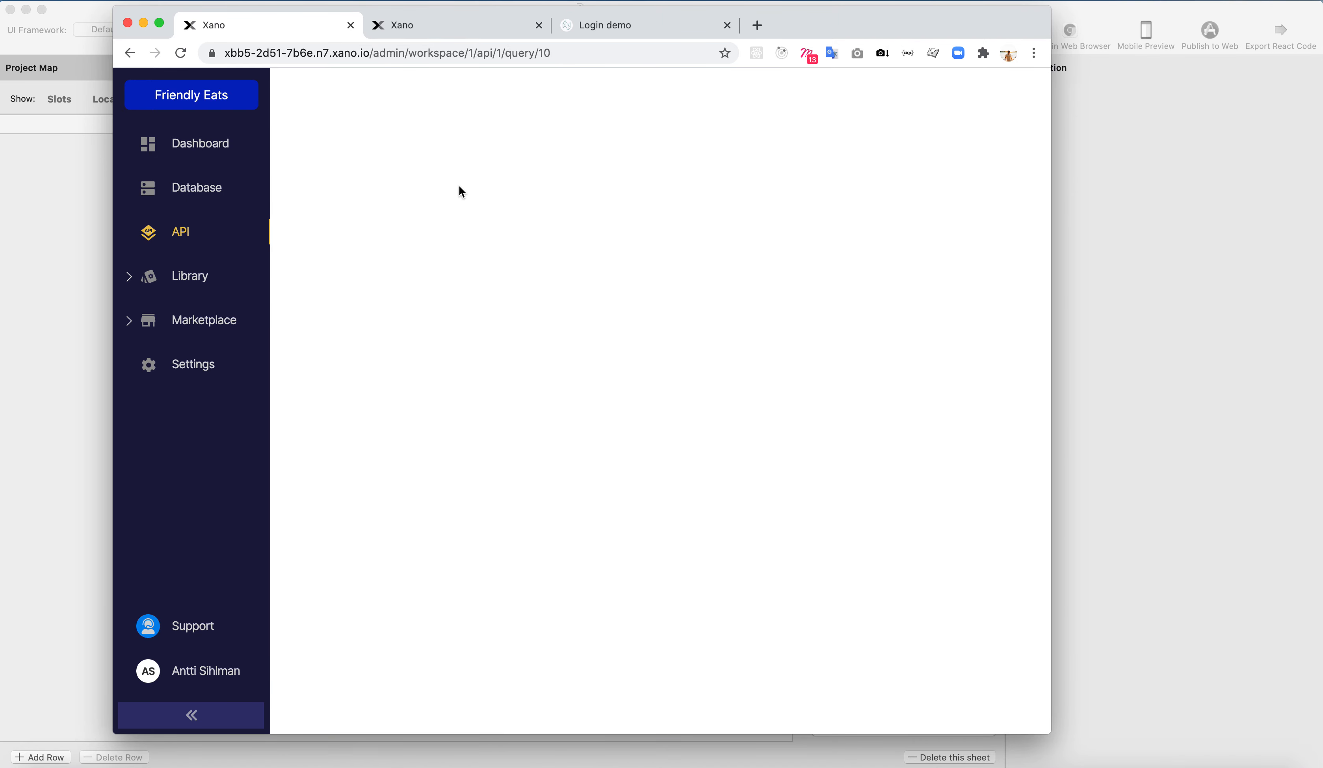
left_click_drag(329, 110, 529, 112)
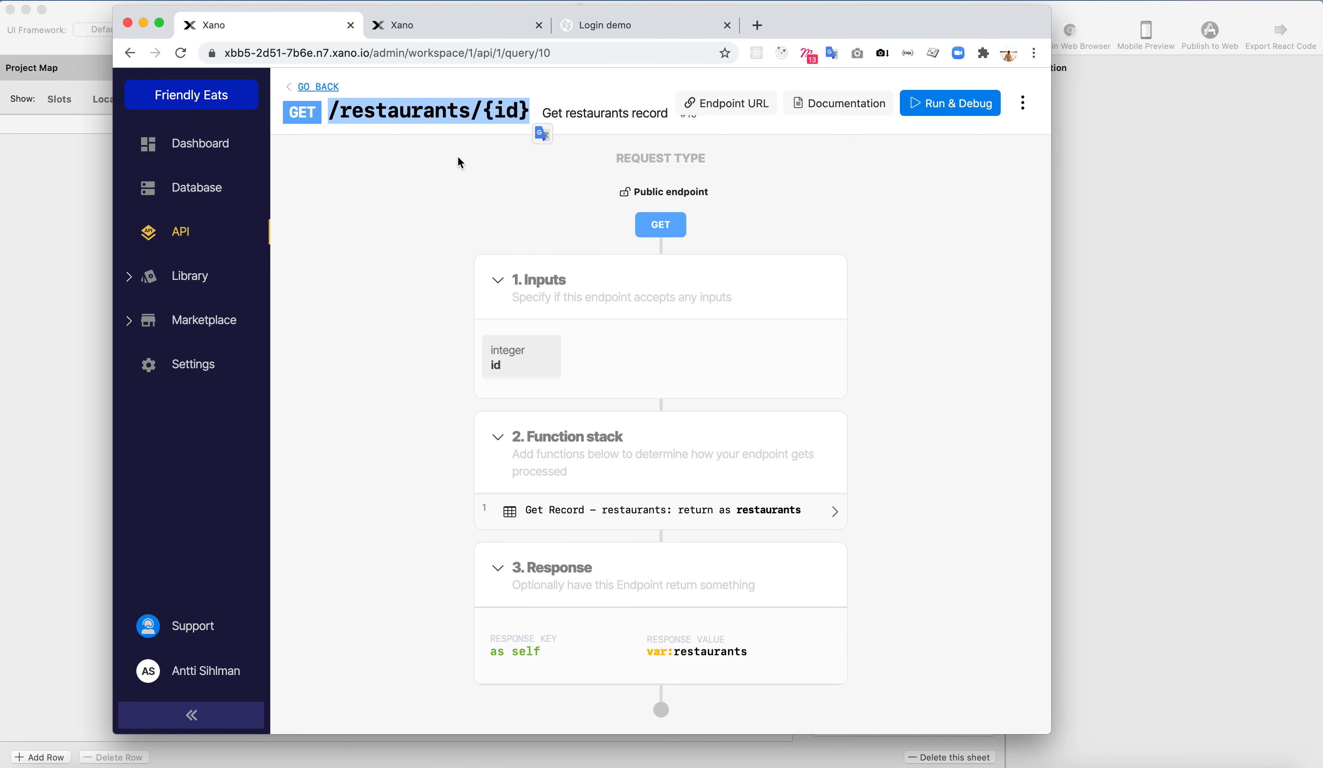
Back in React Studio, enter the restaurants path as the RestaurantDetails sheet's API endpoint and show the project's data slots.
left_click(68, 290)
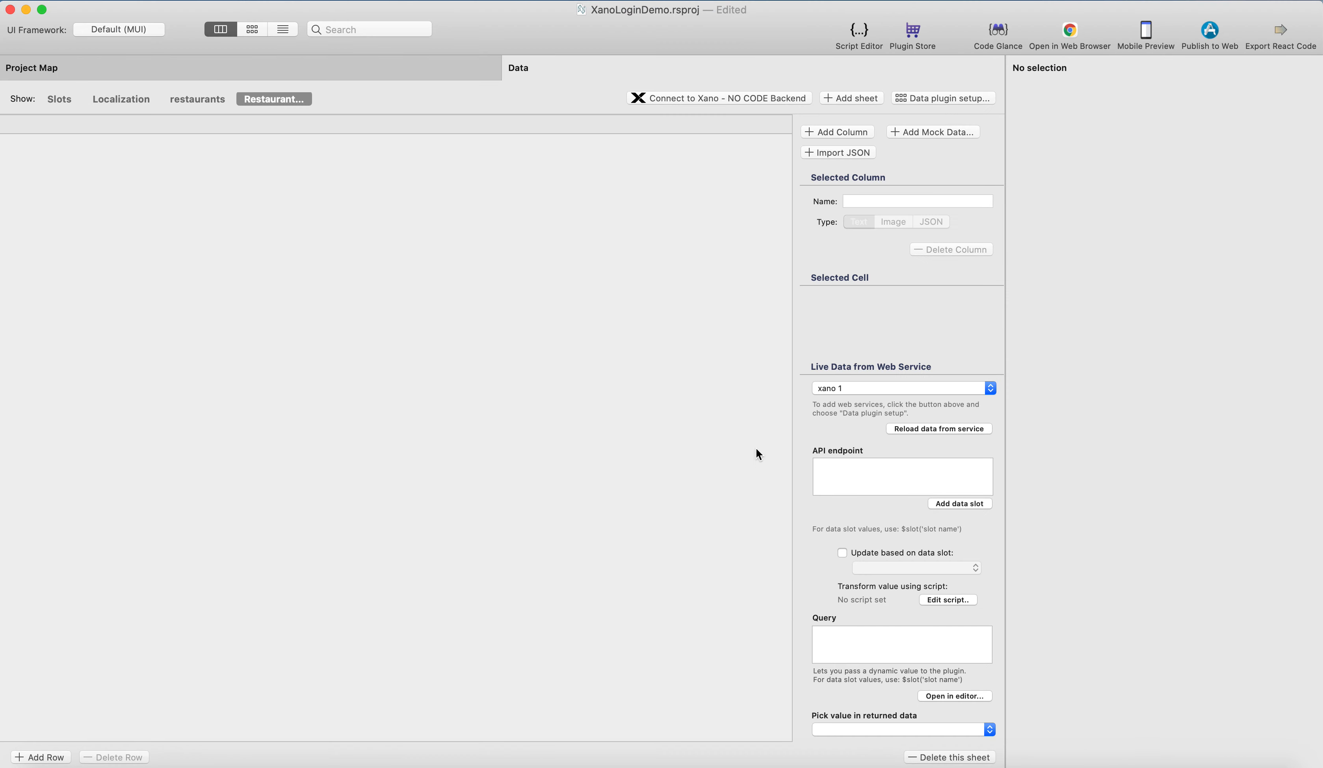
left_click(852, 467)
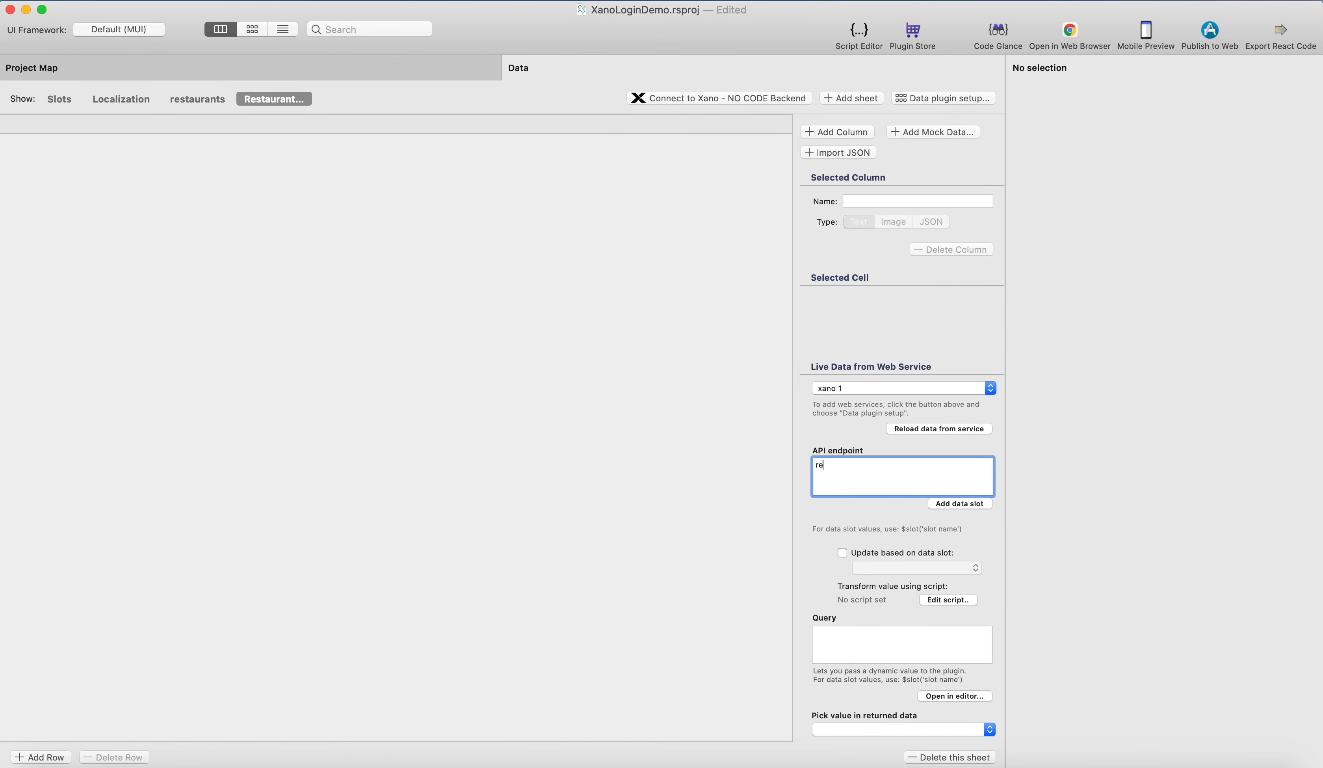
left_click(949, 504)
left_click(879, 504)
key("Return")
left_click(794, 262)
left_click(61, 99)
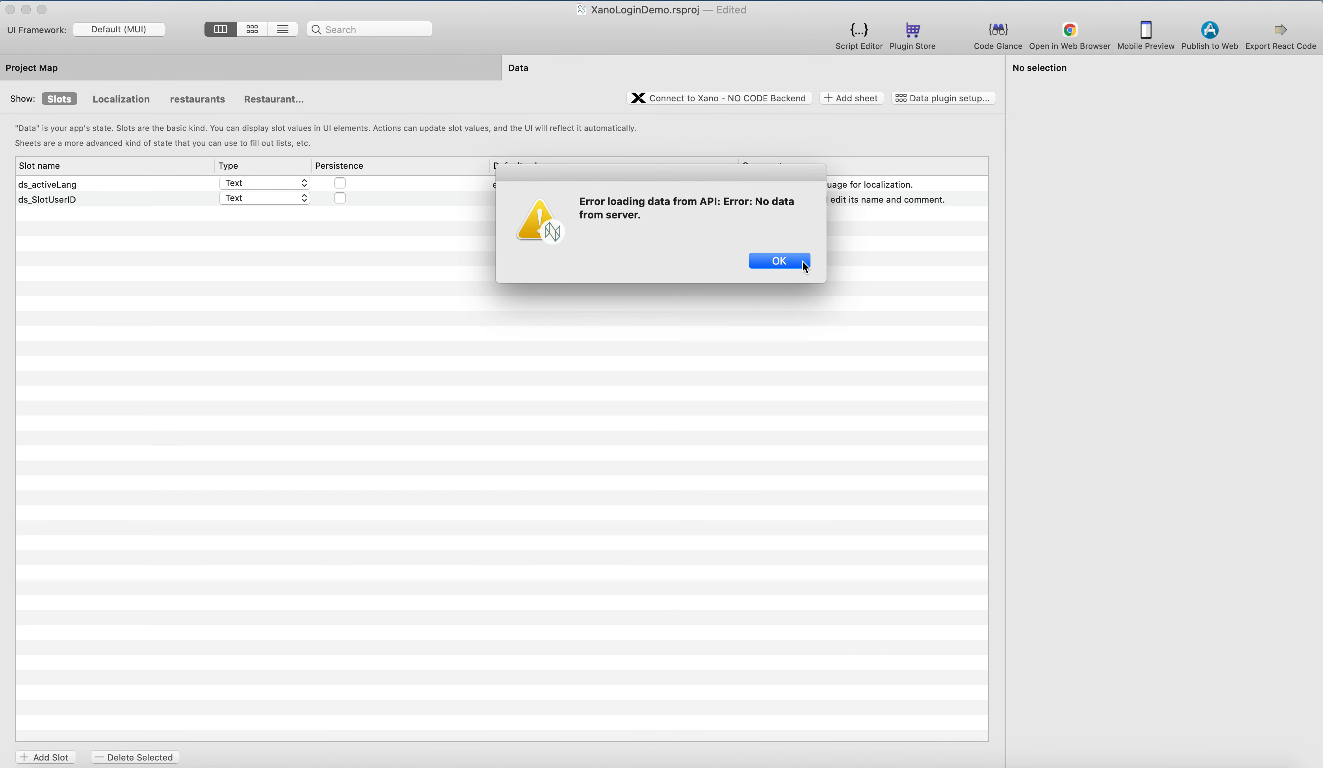
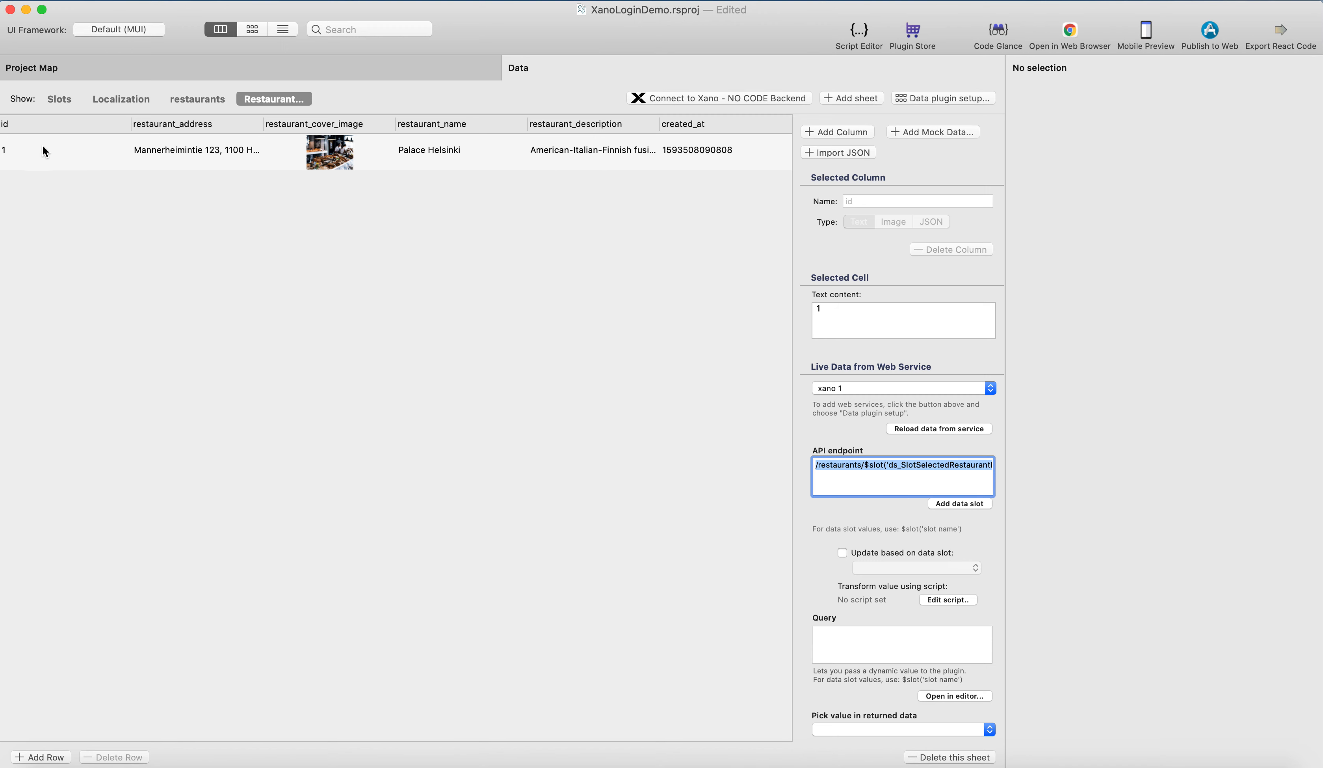
Clear the default value of the ds_SlotSelectedRestaurantID data slot.
left_click(62, 101)
left_click(501, 213)
left_click(502, 213)
left_click(501, 227)
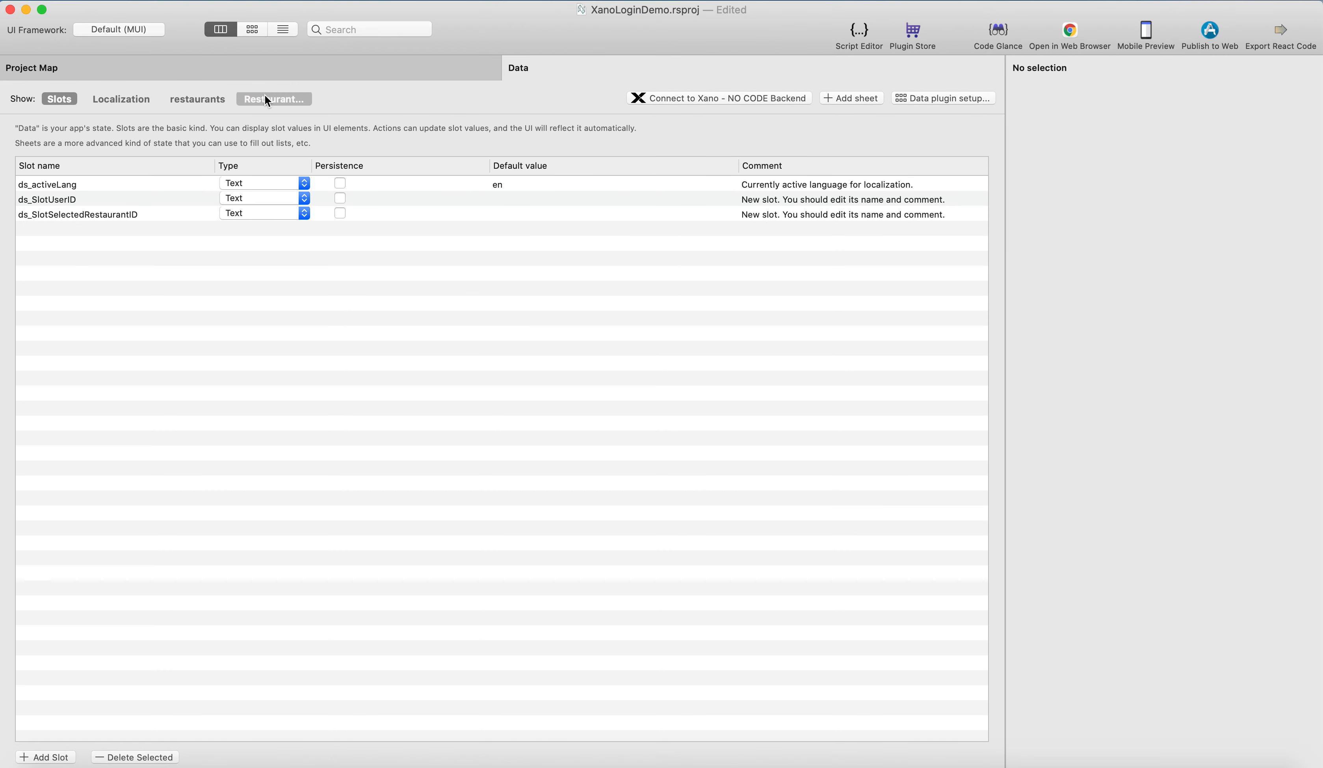
Add a responsive screen to the project map, name it RestaurantDetails2 and give it a navigation bar.
left_click(265, 67)
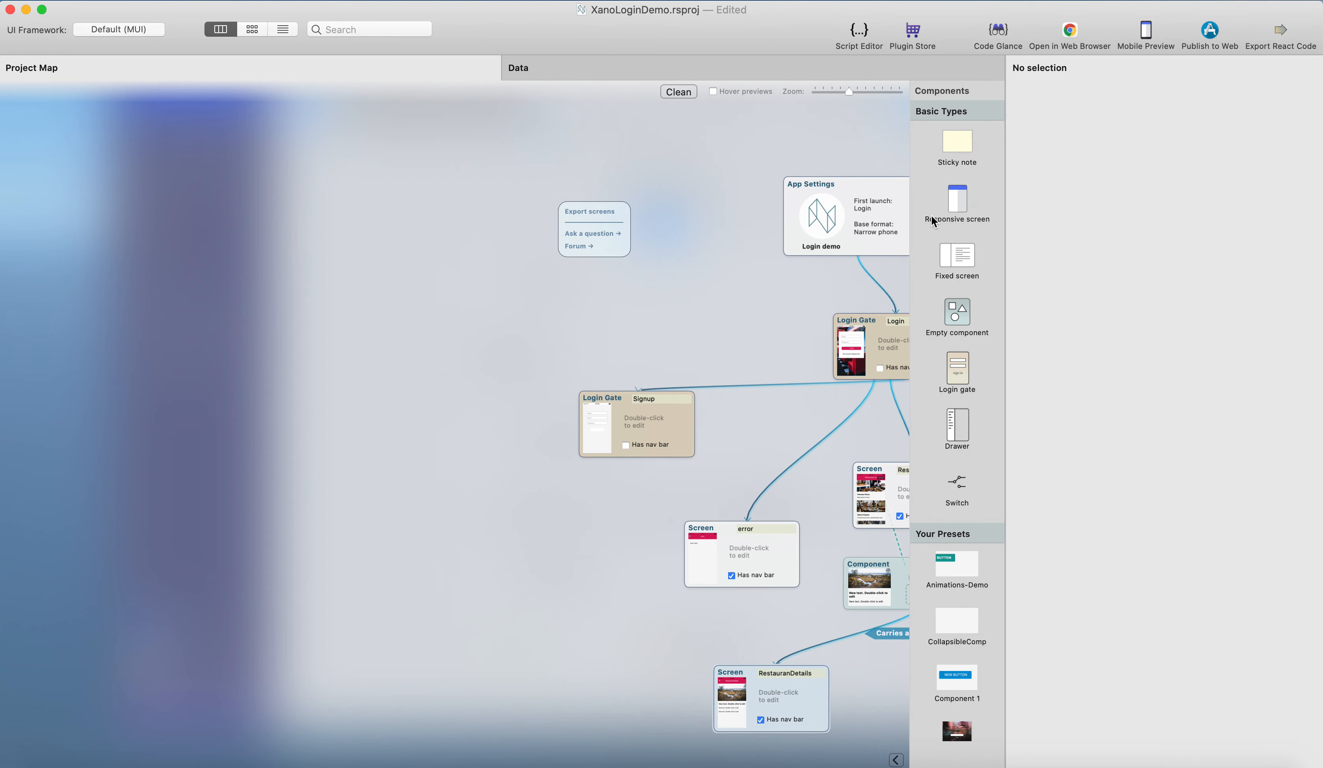
left_click_drag(933, 222, 527, 648)
left_click(547, 635)
type("Restau")
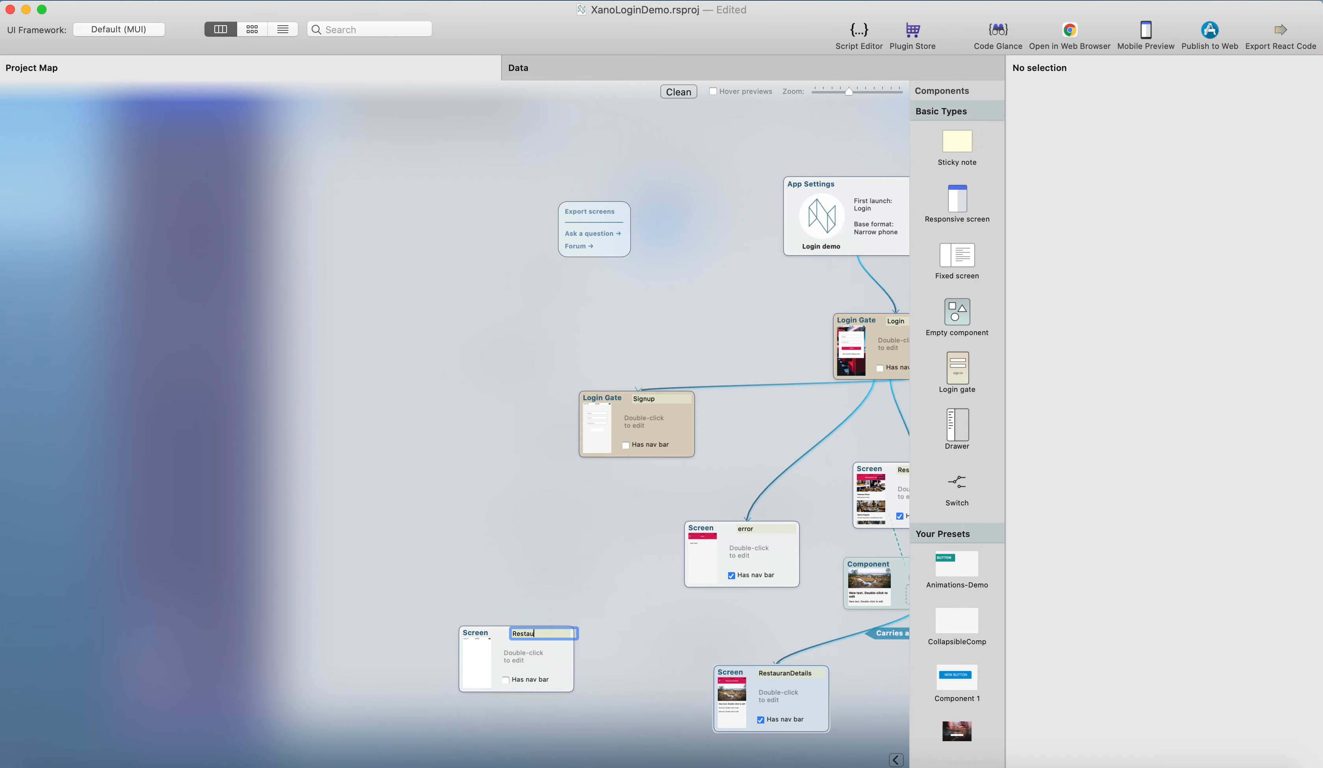
type("rantDetails2")
key("Return")
left_click(529, 678)
Open the RestaurantItem component from the Restaurants List screen and add a UI button below its description text.
left_click(895, 489)
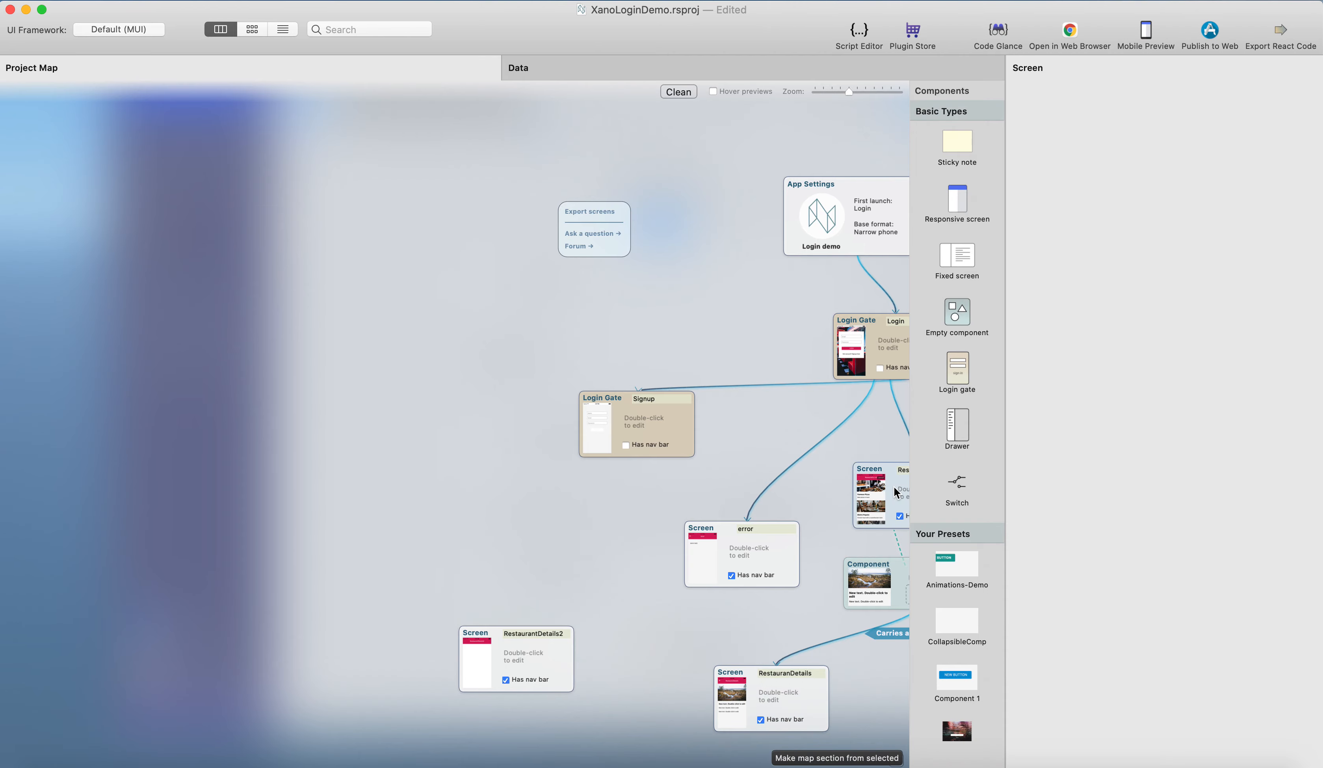
double_click(894, 487)
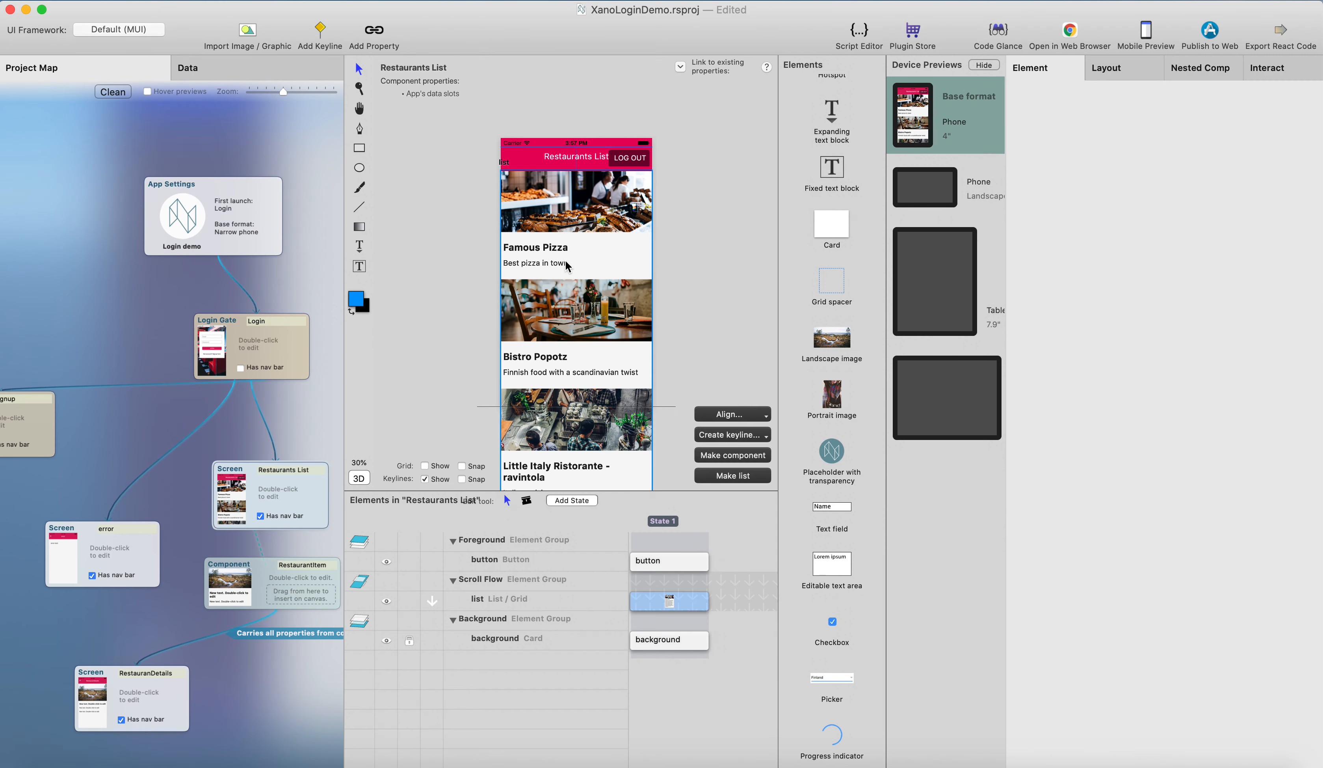
double_click(565, 263)
scroll(821, 275, "up", 5)
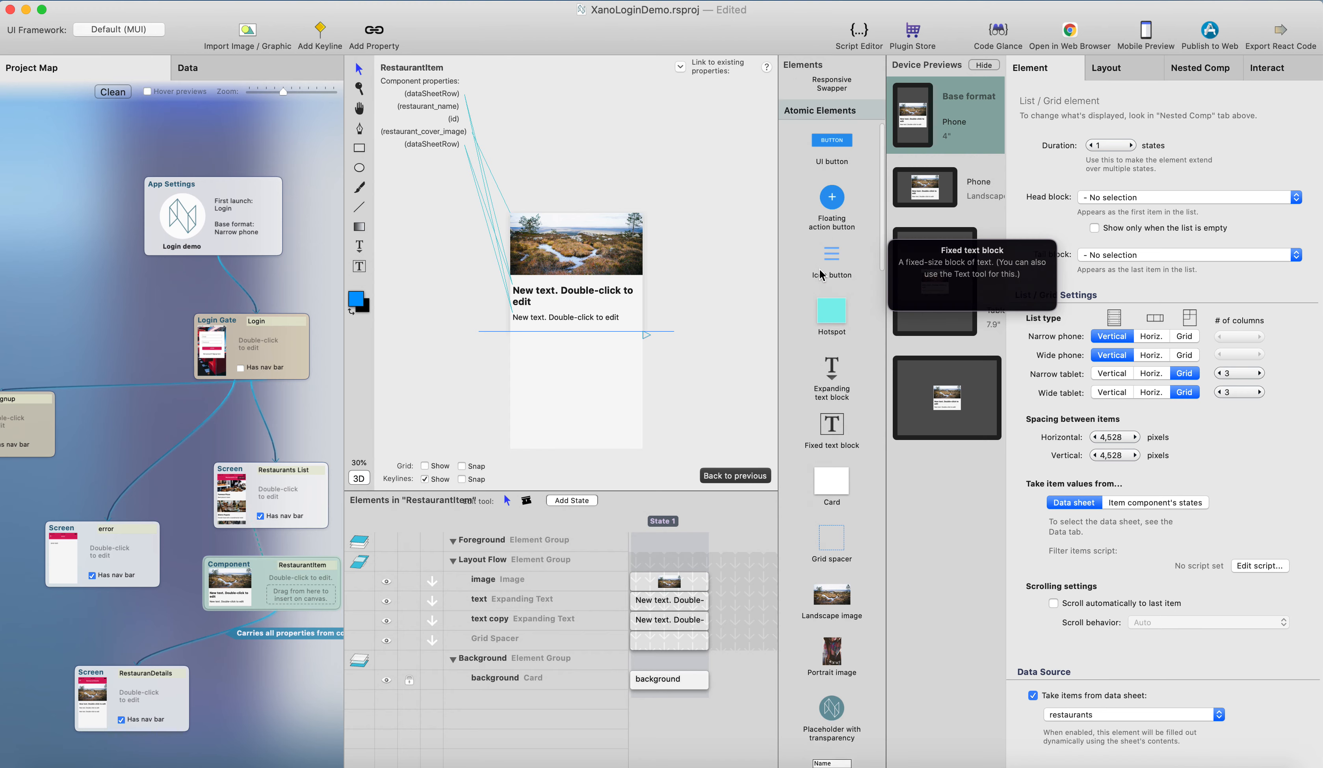
scroll(820, 271, "up", 3)
left_click_drag(833, 242, 558, 330)
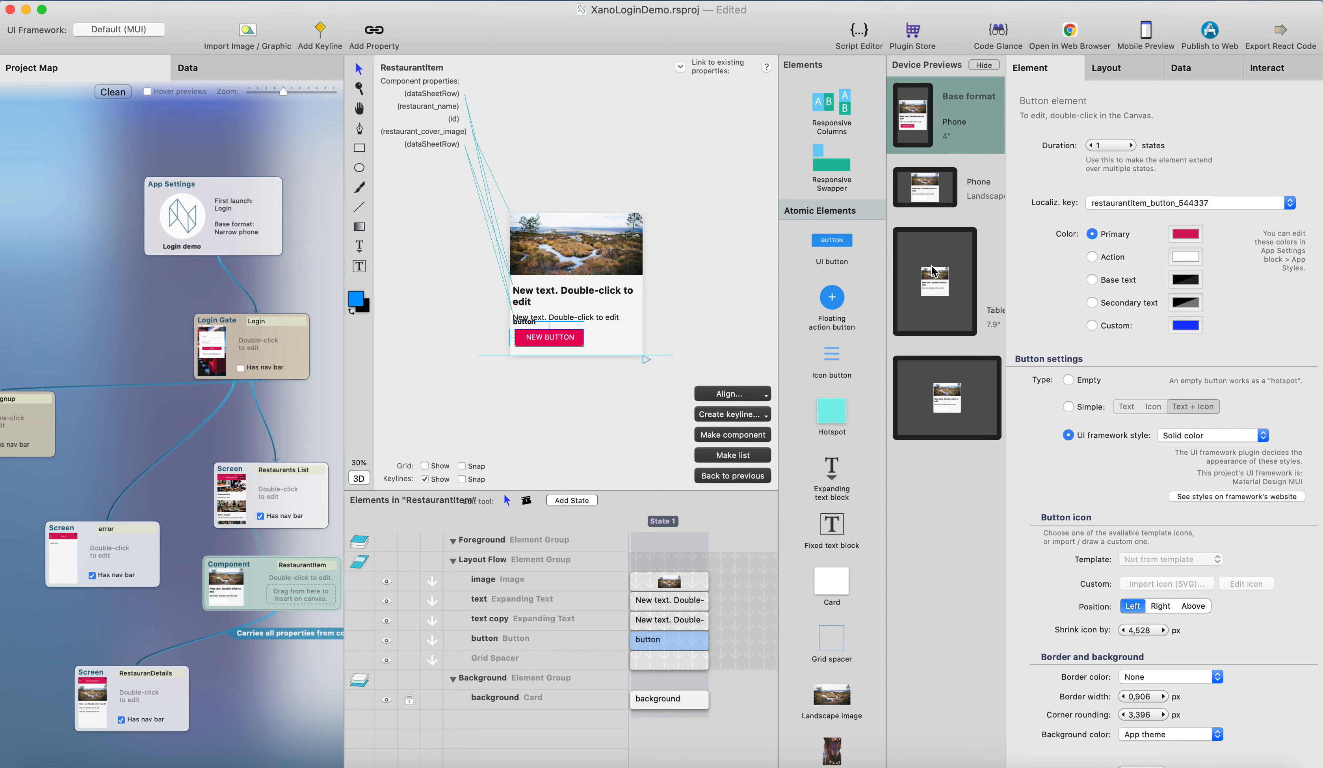
Change the new button's label to Details.
double_click(562, 337)
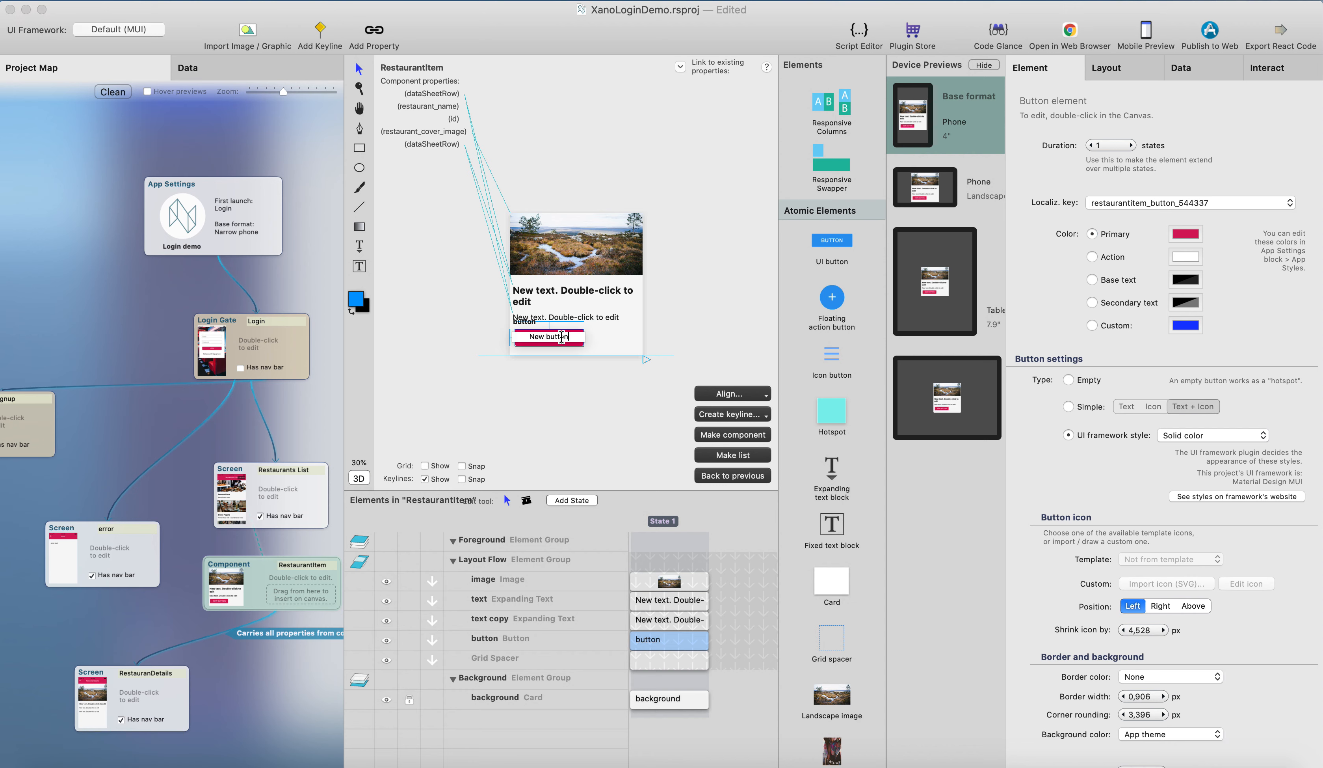
key("super+a")
type("De")
left_click(754, 297)
left_click(543, 340)
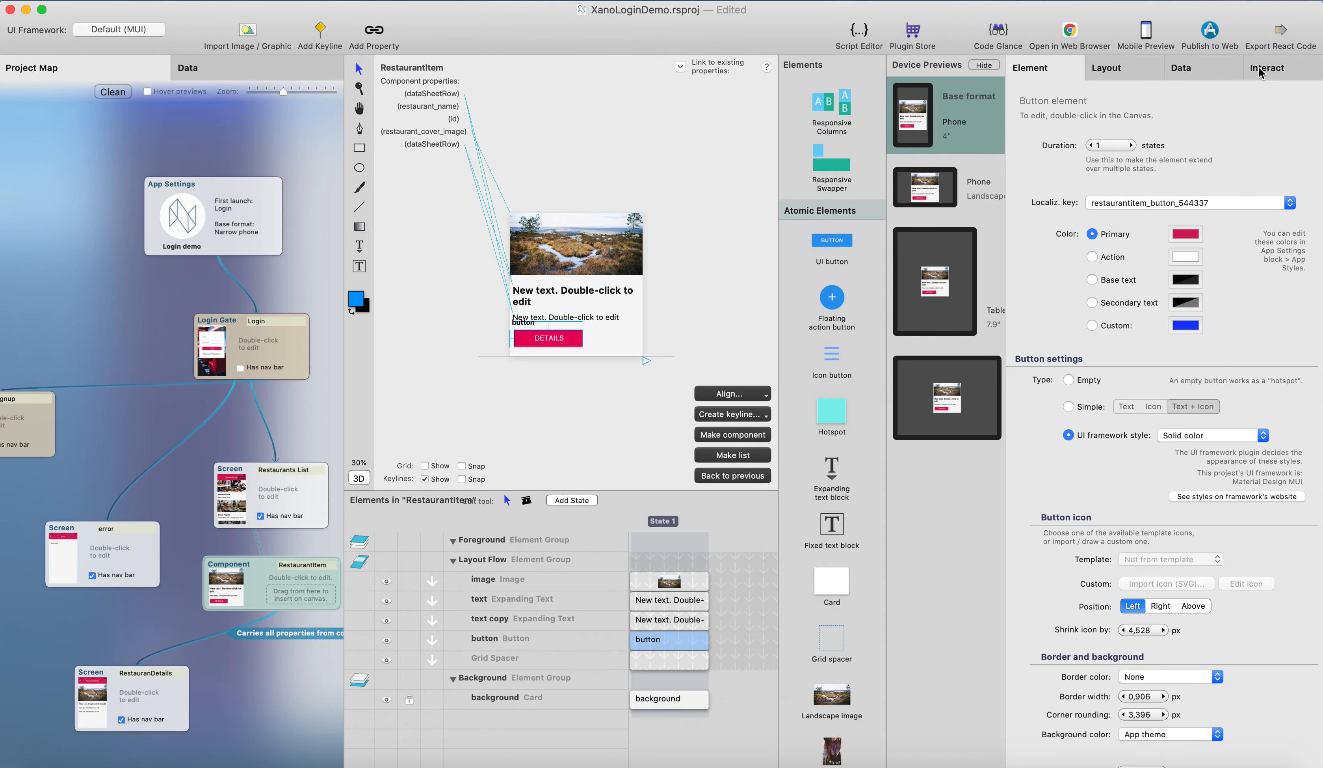
Make tapping the Details button save the restaurants sheet's id property into the ds_SlotSelectedRestaurantID data slot.
left_click(1276, 68)
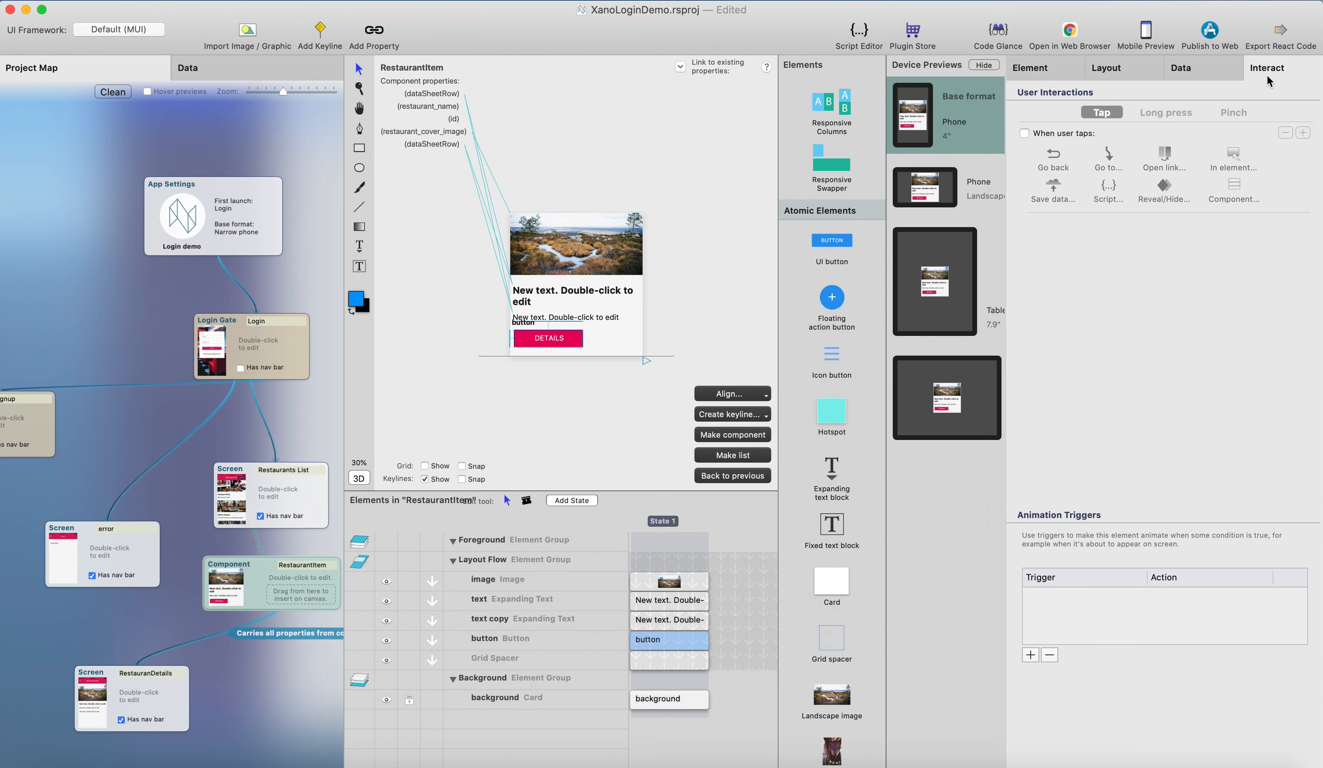
left_click(1028, 135)
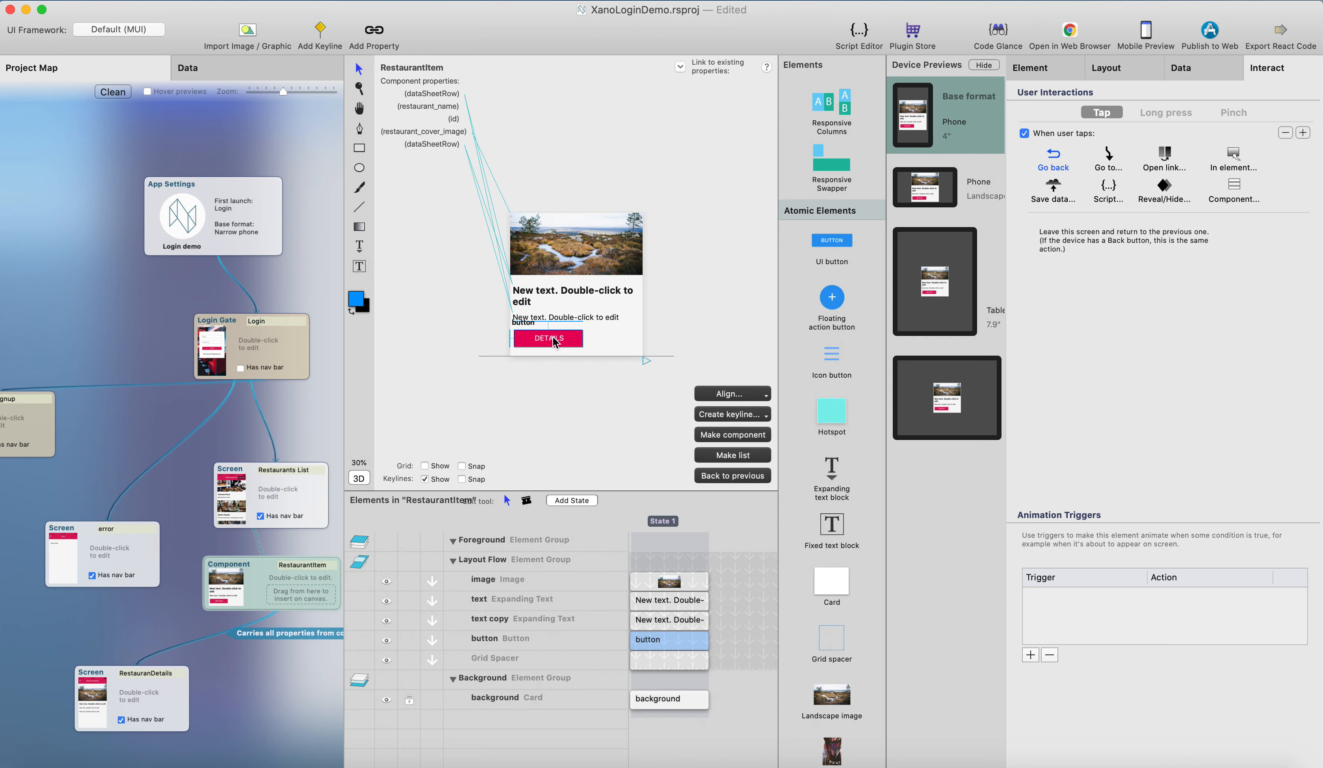
left_click(1055, 192)
left_click(1155, 230)
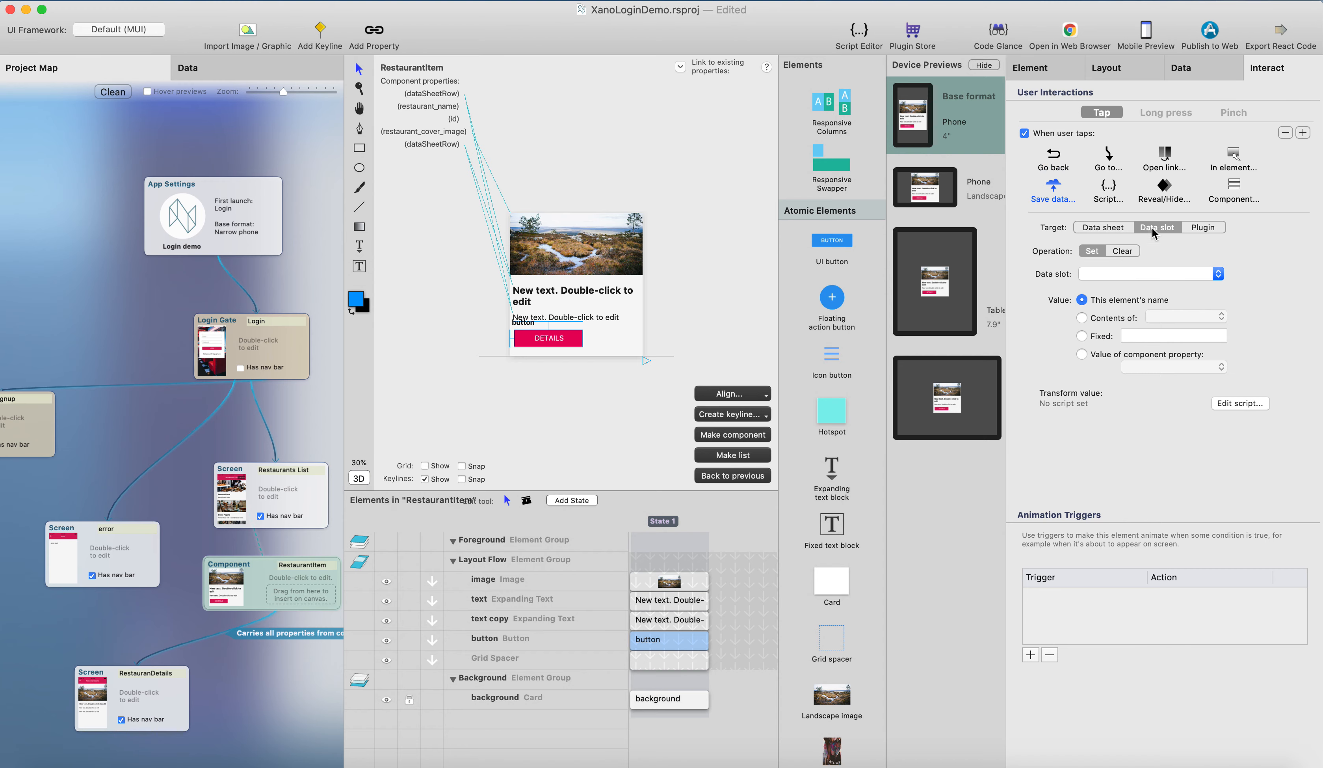
left_click(1165, 275)
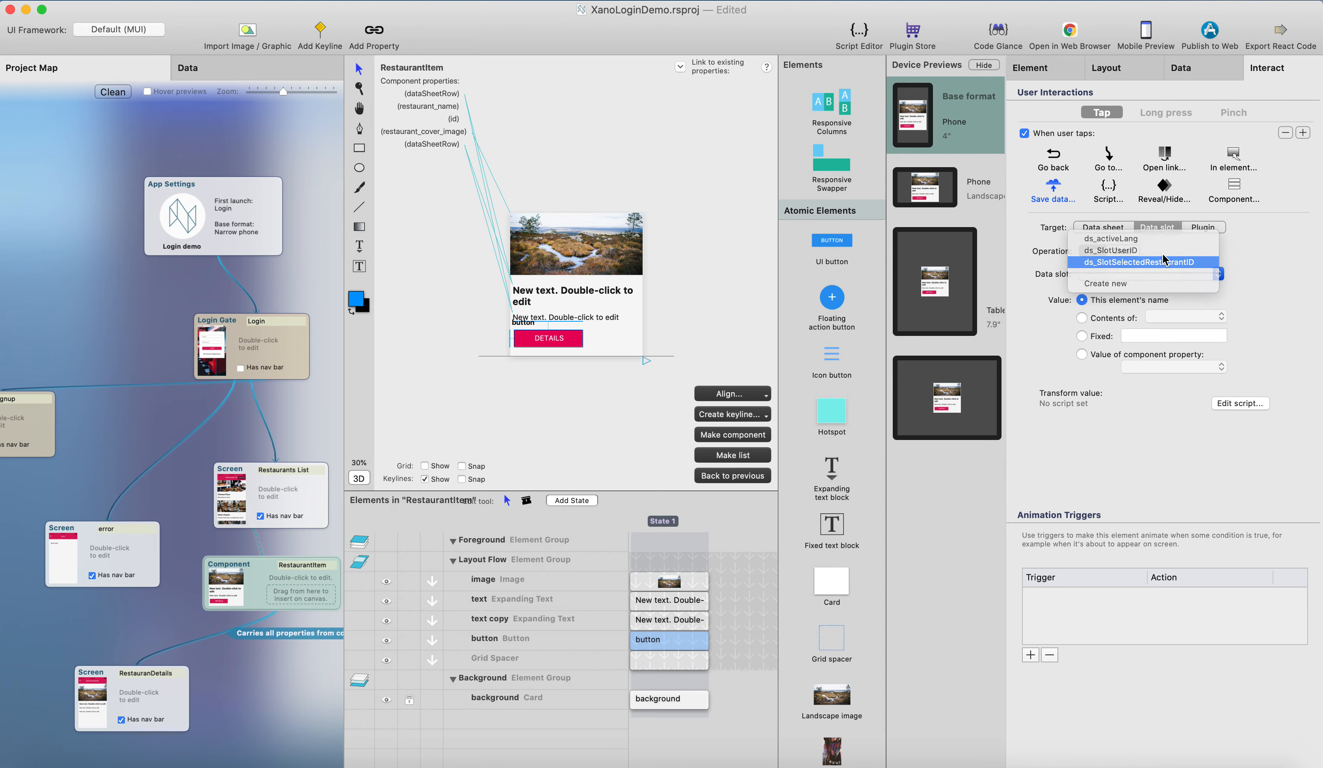
left_click(1133, 259)
left_click(1086, 356)
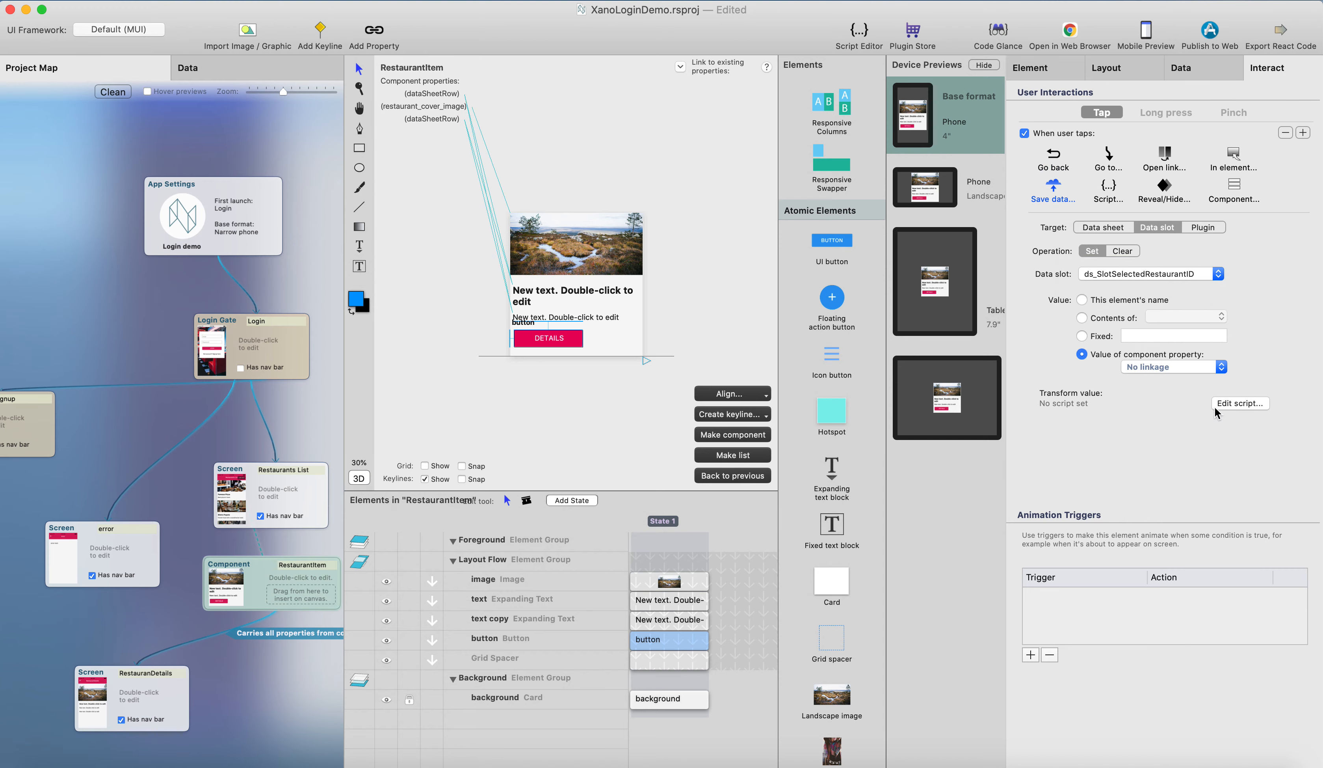
left_click(1196, 368)
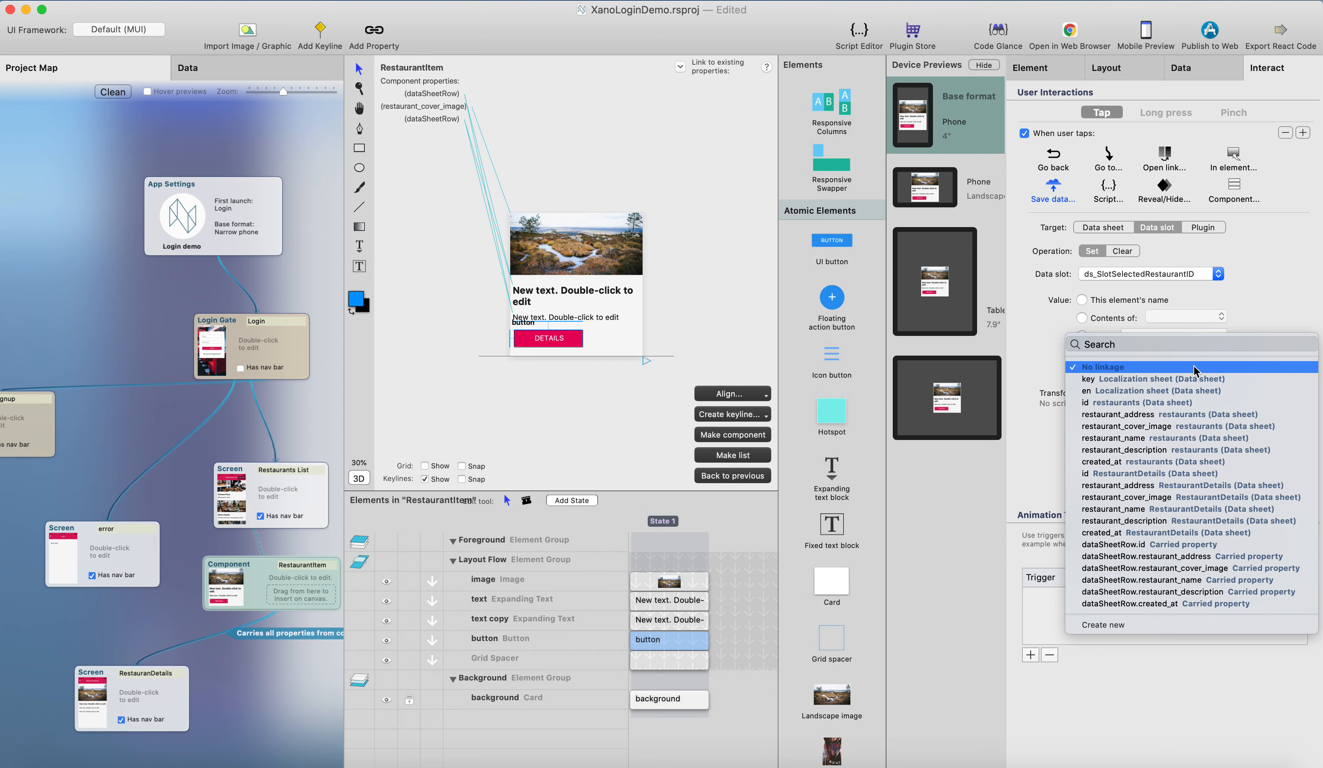
left_click(1190, 408)
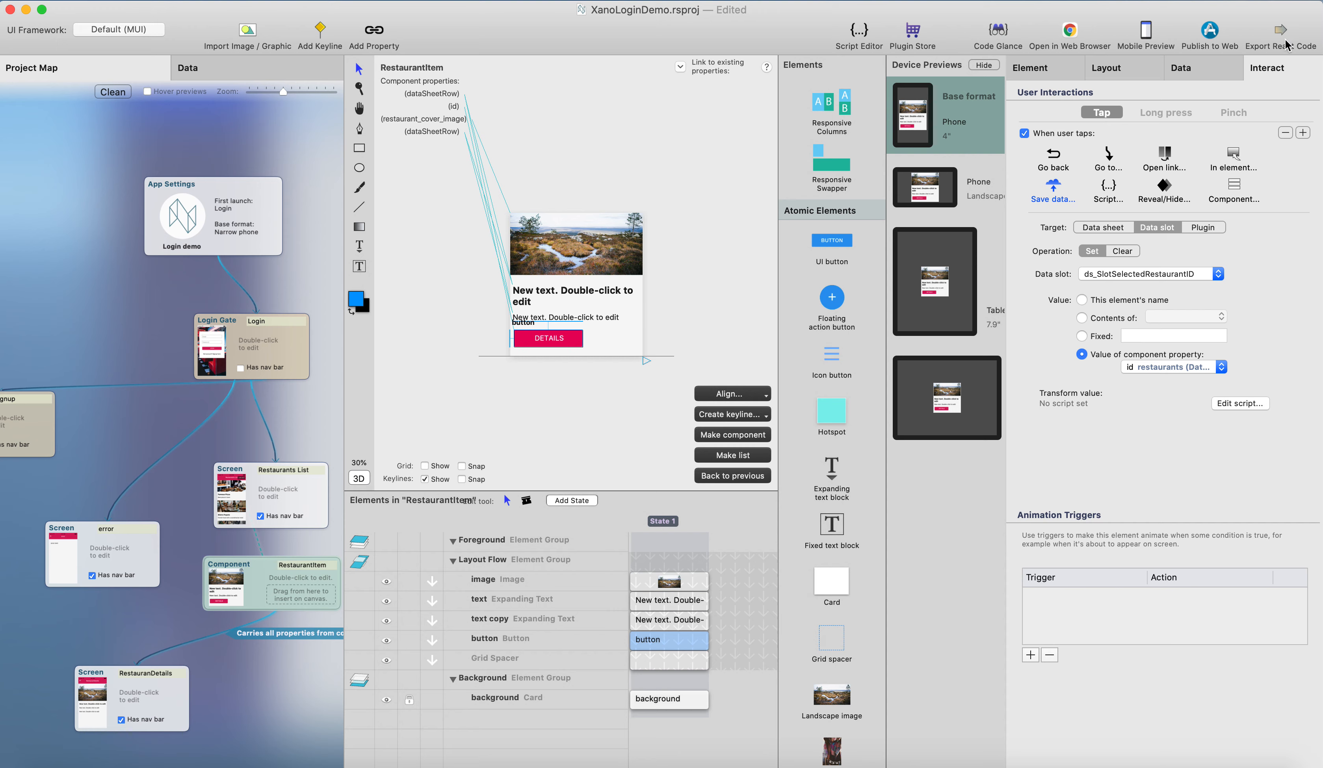
Add a second tap action to the Details button that navigates to the RestaurantDetails2 screen.
left_click(1303, 133)
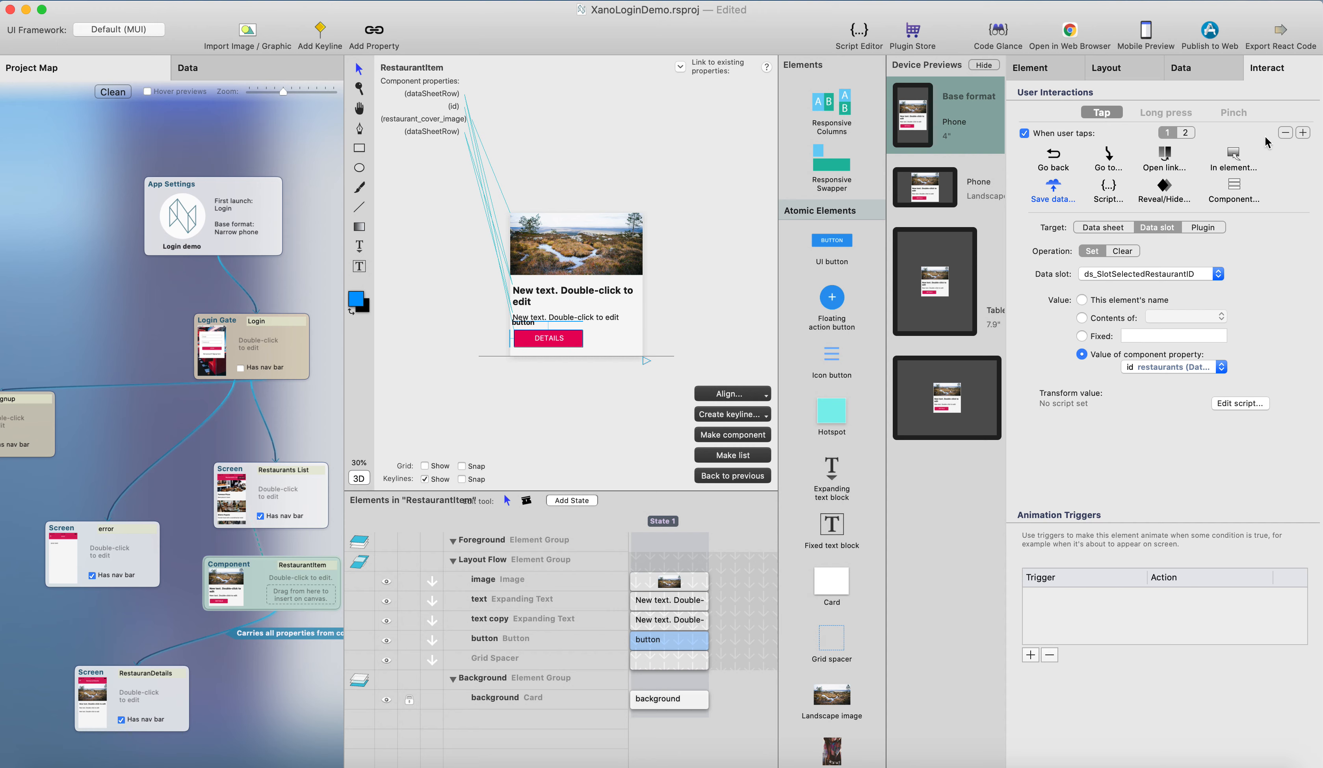
left_click(1185, 133)
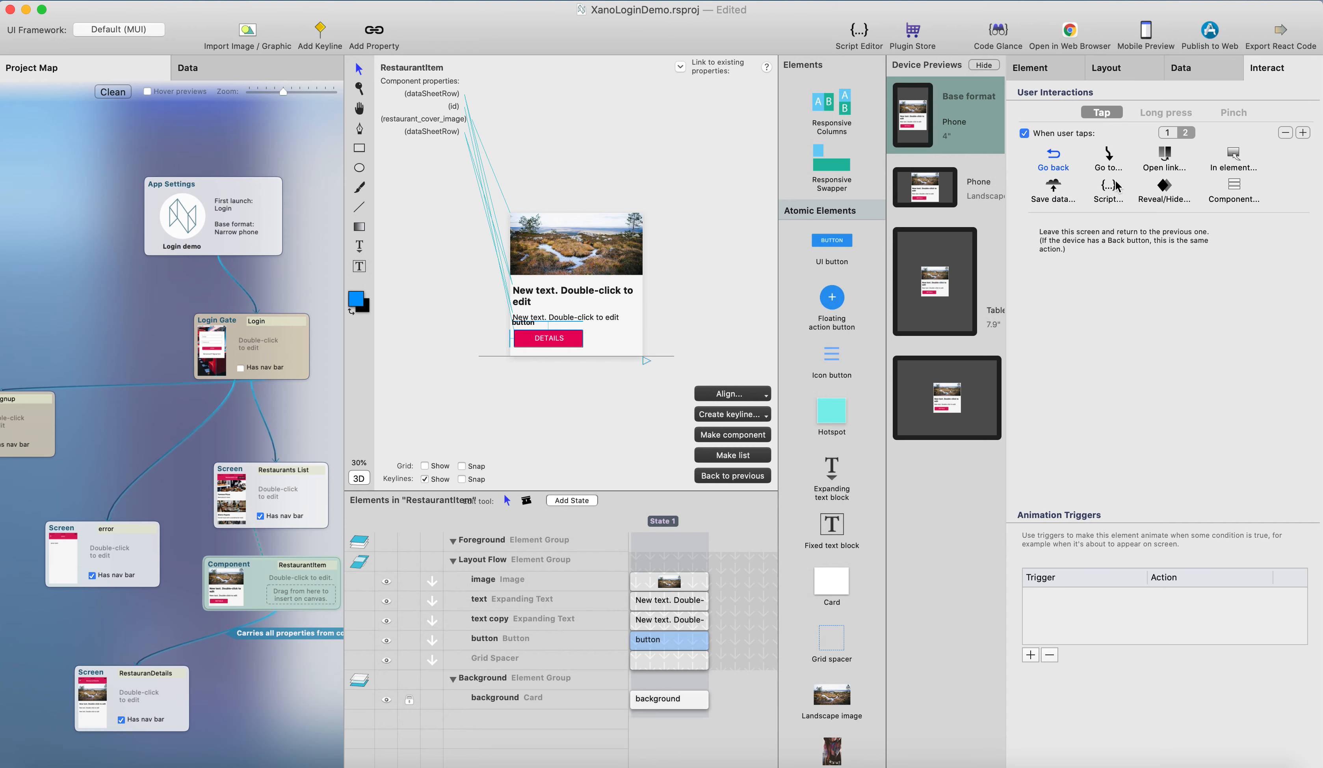
left_click(1108, 158)
left_click(1127, 251)
left_click(1143, 327)
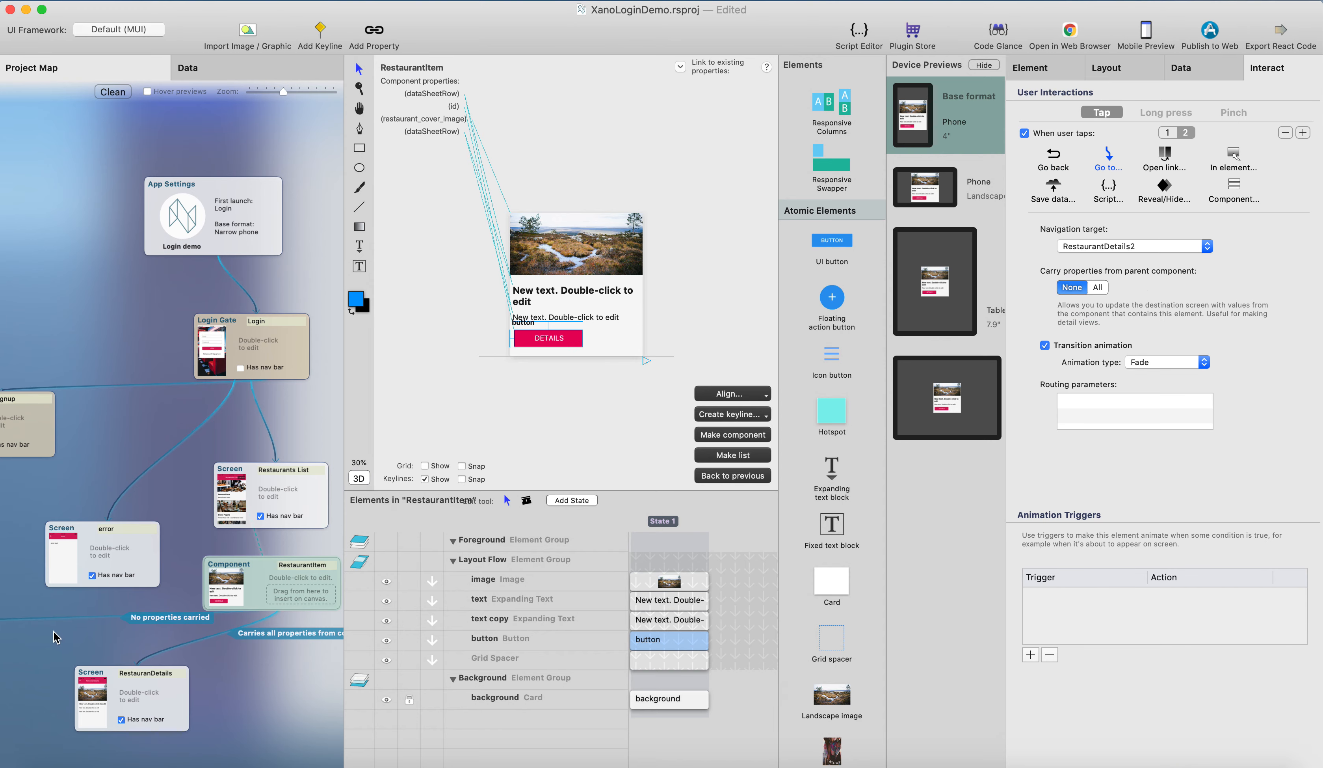
Set the RestaurantDetails2 screen in the project map to carry properties from the RestaurantDetails data sheet.
left_click(55, 637)
left_click(496, 650)
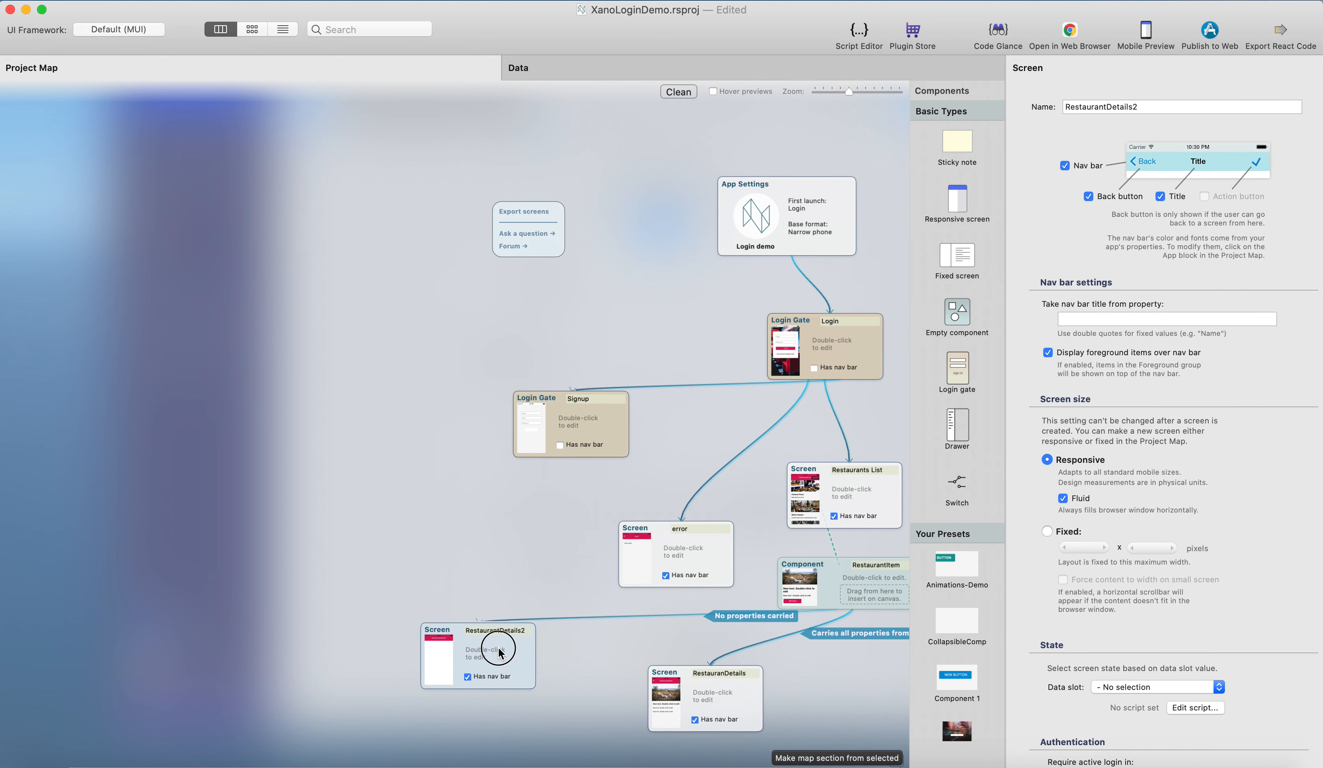
scroll(1221, 489, "down", 10)
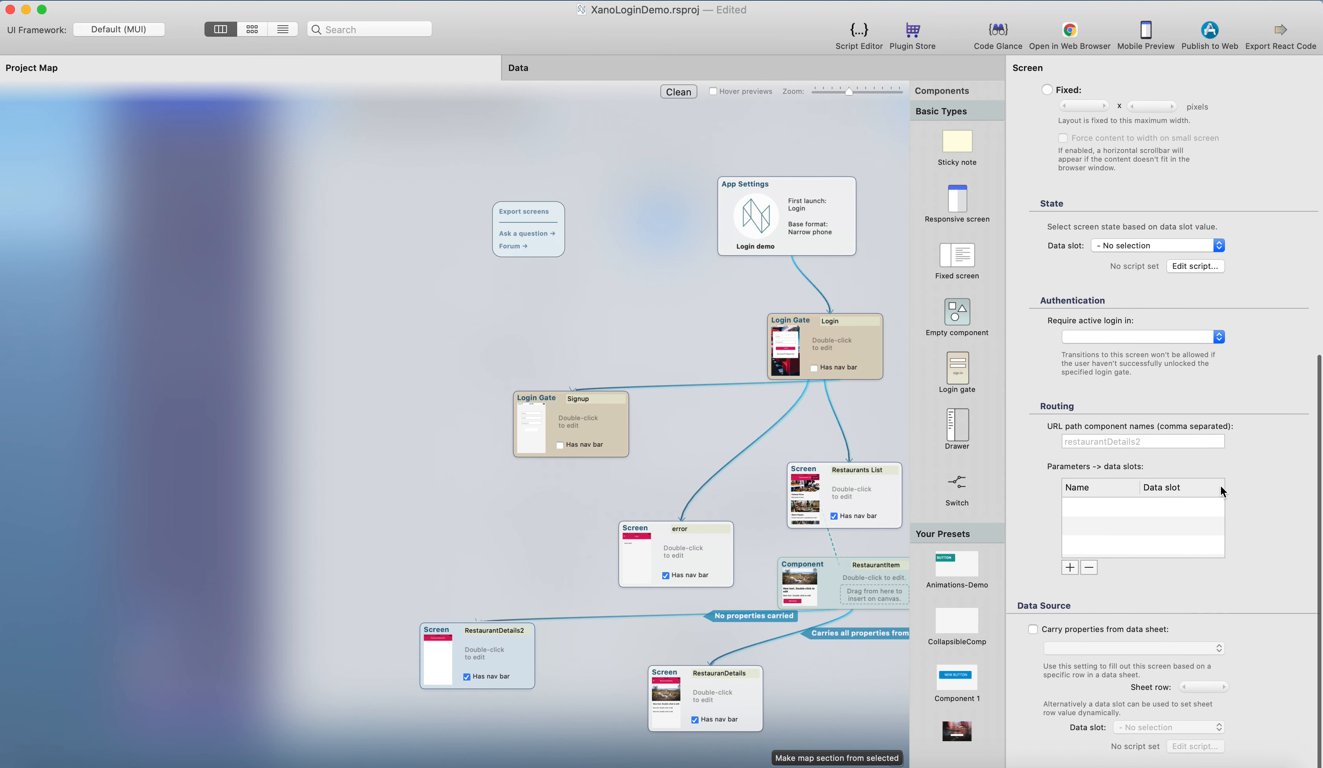
left_click_drag(509, 650, 514, 662)
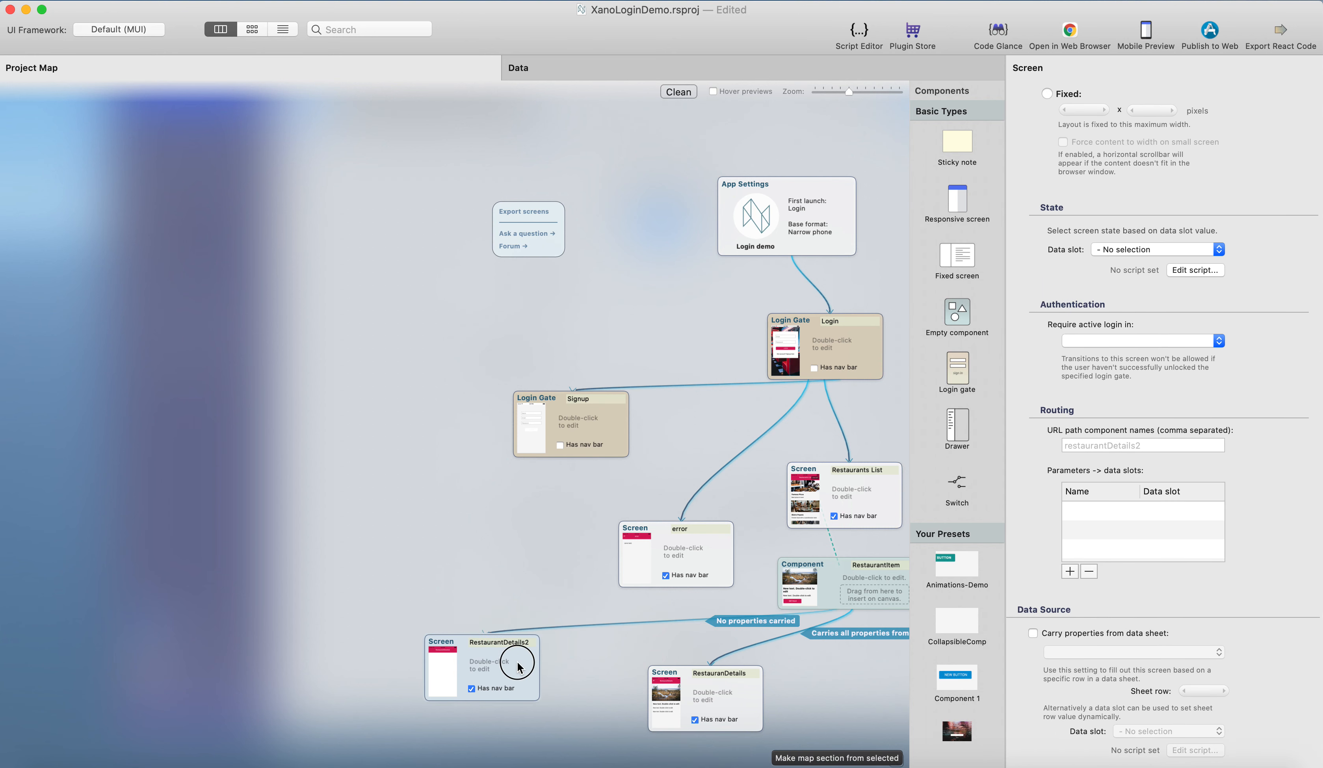
left_click(1034, 634)
left_click(1181, 652)
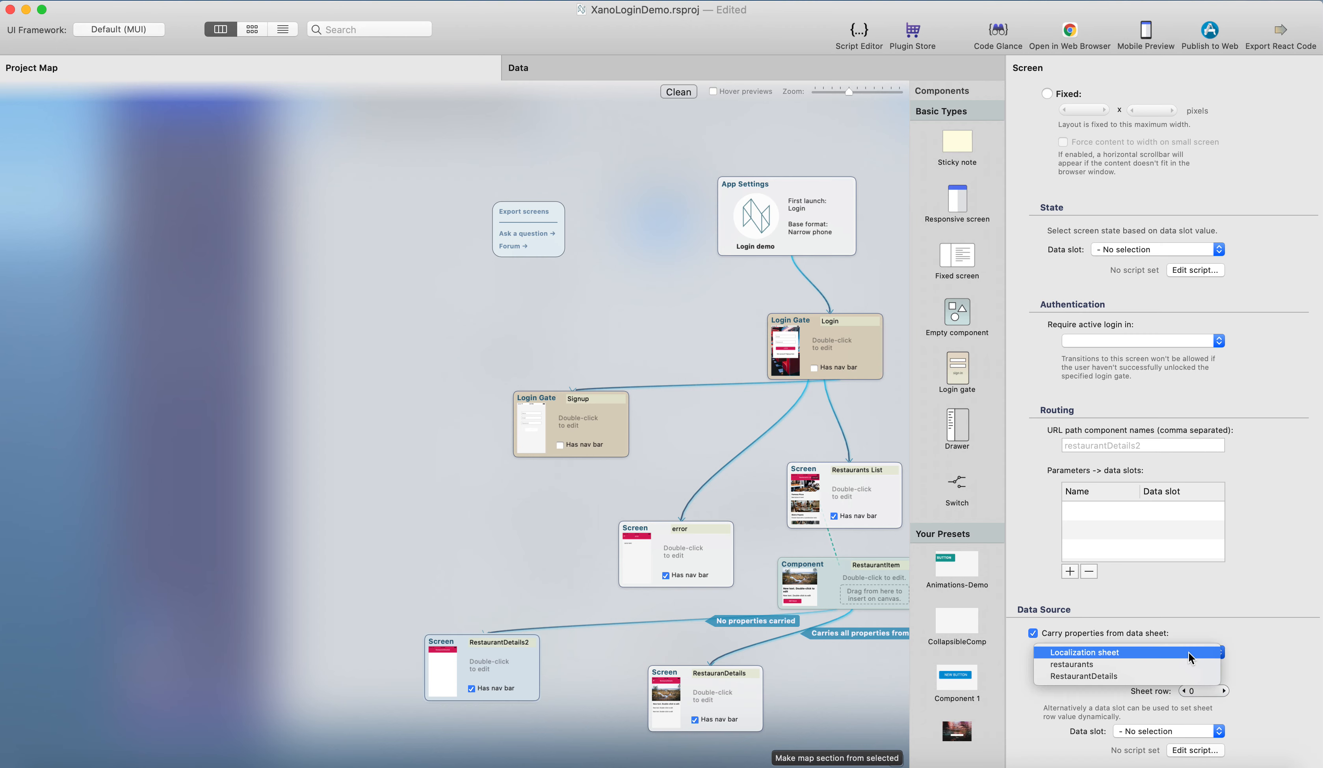
left_click(1171, 677)
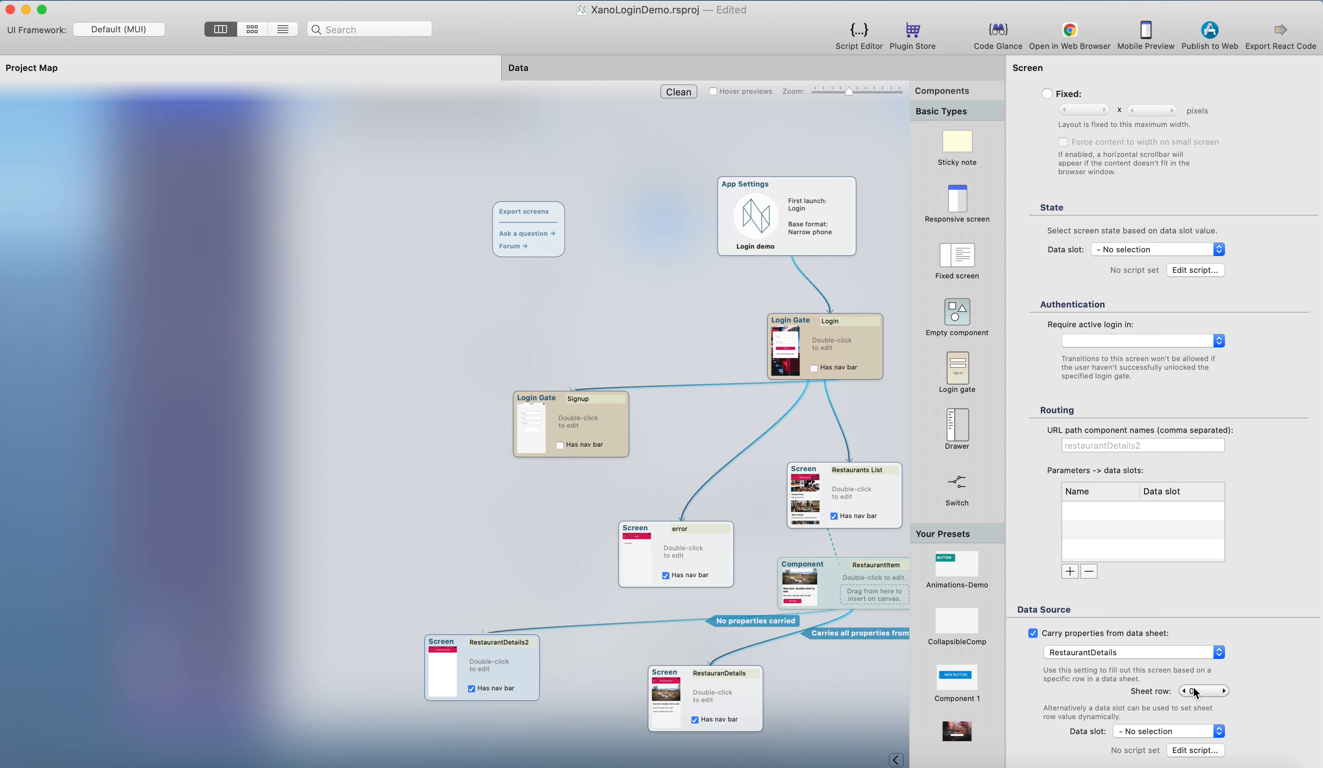
Open the RestaurantDetails2 screen for editing and add a landscape image that spans the full width beneath the navigation bar.
double_click(501, 679)
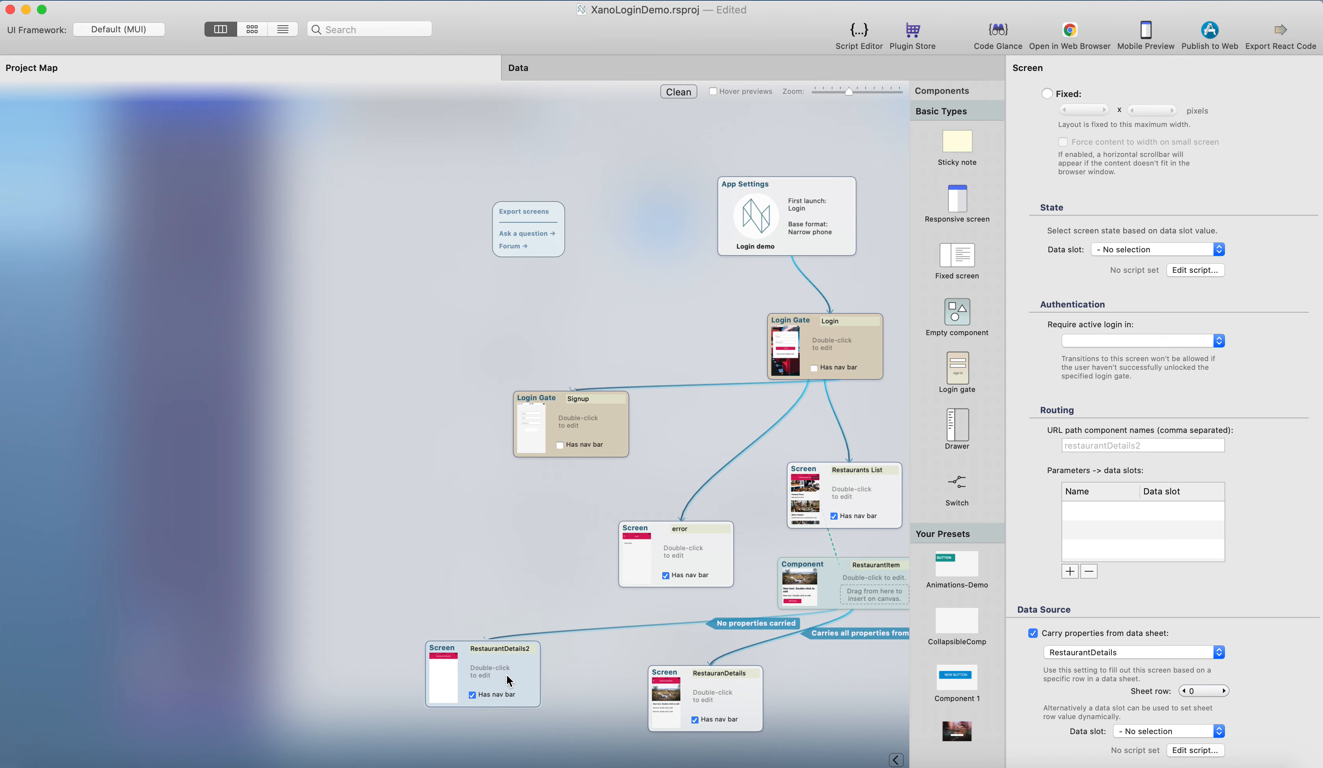
scroll(832, 369, "down", 5)
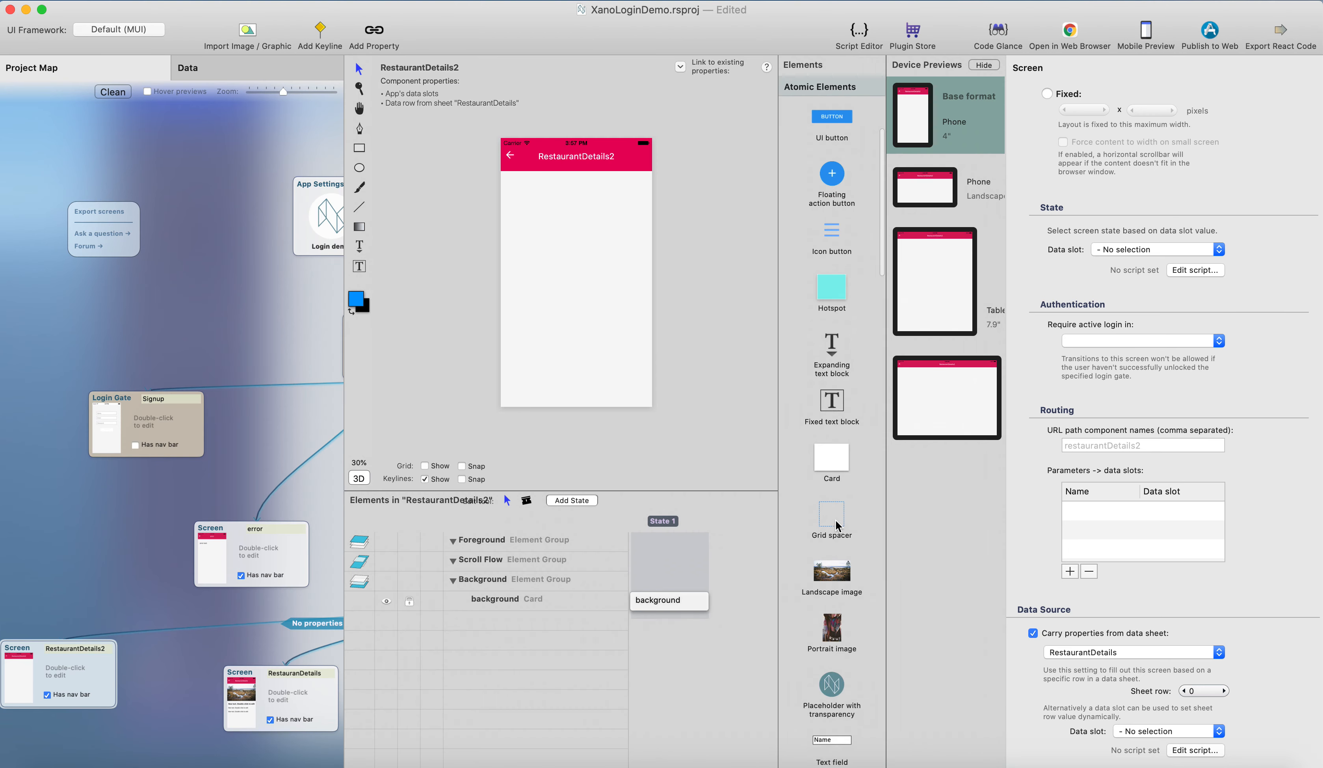
left_click_drag(832, 552, 533, 166)
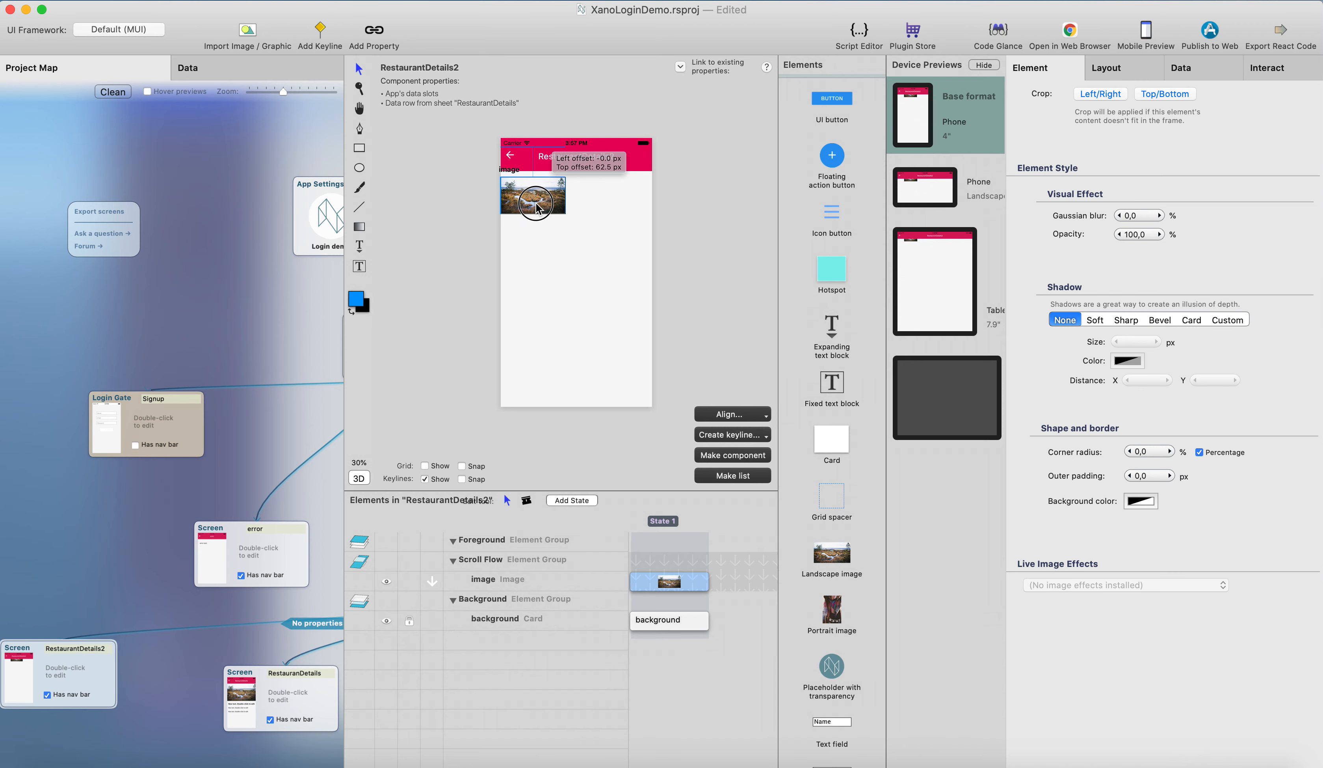
left_click(1107, 67)
left_click(1030, 560)
left_click_drag(578, 213, 585, 239)
left_click(585, 245)
Add an expanding text block just below the image, aligned to both screen edges with offsets of 10 and -10 pixels.
left_click_drag(832, 330, 513, 279)
left_click(1030, 561)
double_click(1112, 521)
type("10")
double_click(1104, 596)
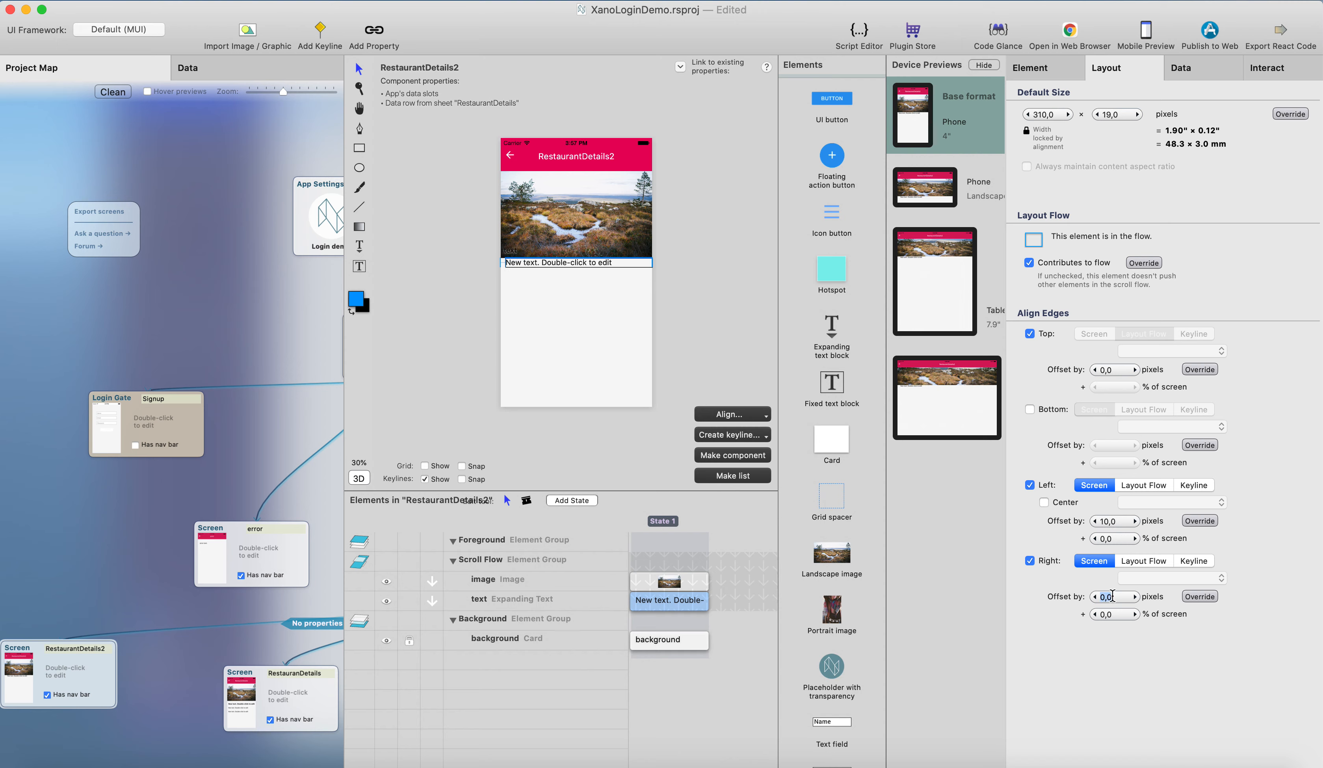
key("Return")
left_click_drag(619, 263, 617, 271)
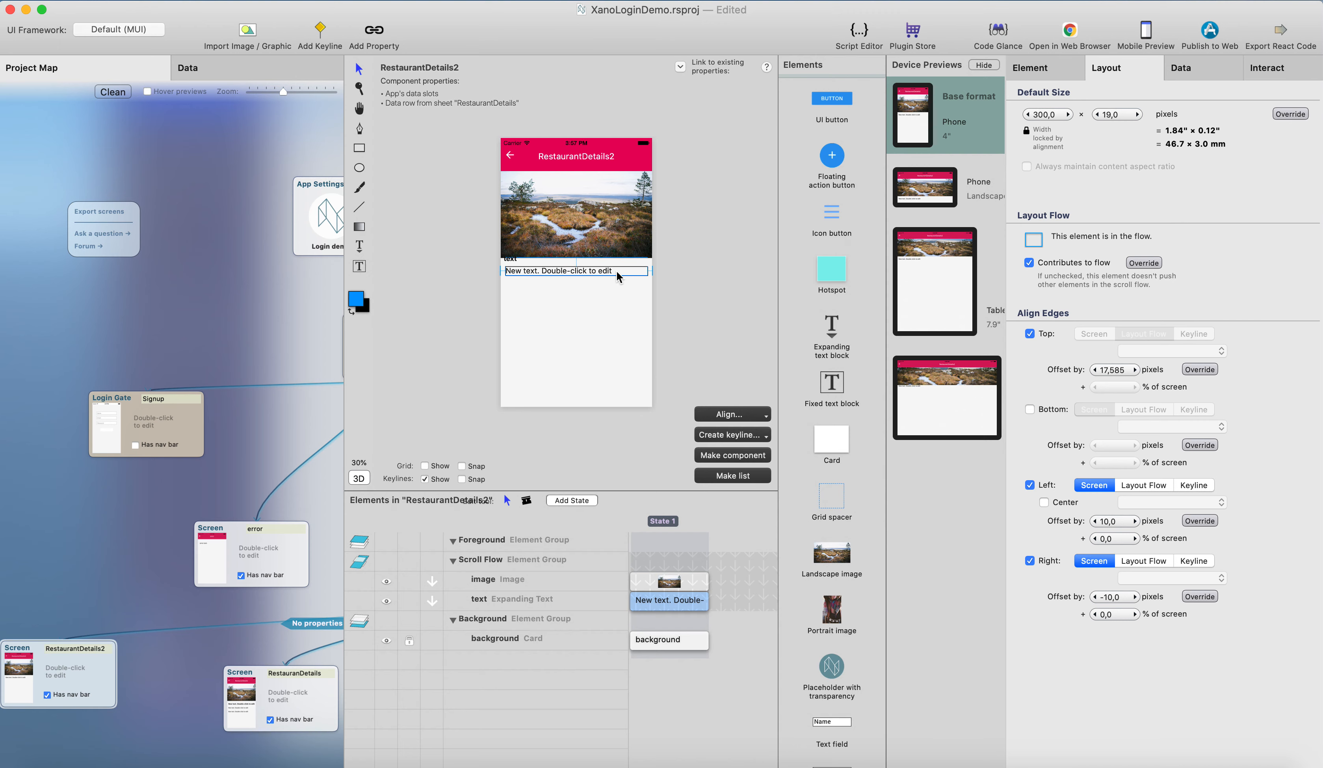
Duplicate the text block twice and apply the headline text style to the topmost one.
key("super+d")
key("super+d")
left_click(611, 271)
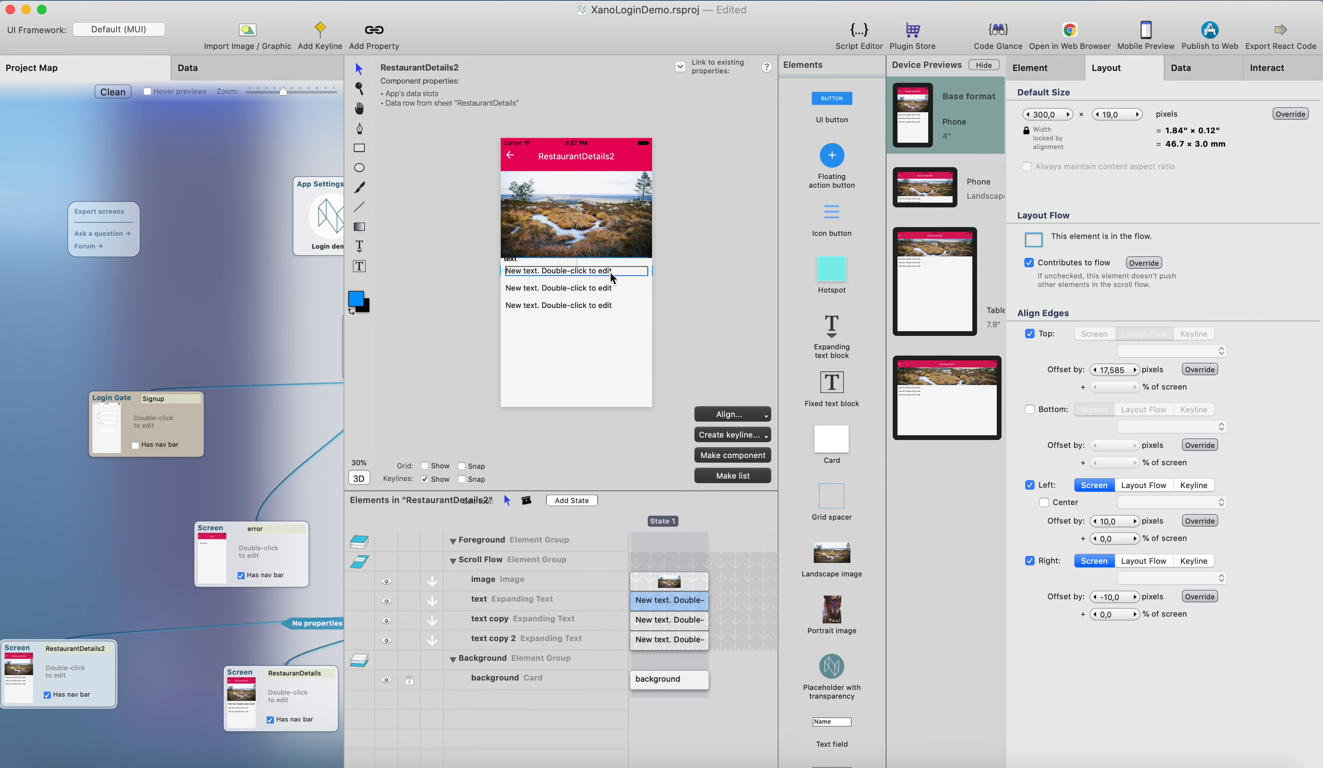
left_click(1078, 64)
left_click(1082, 496)
Link the headline's text to the restaurant_name property of the RestaurantDetails data sheet.
left_click(1181, 67)
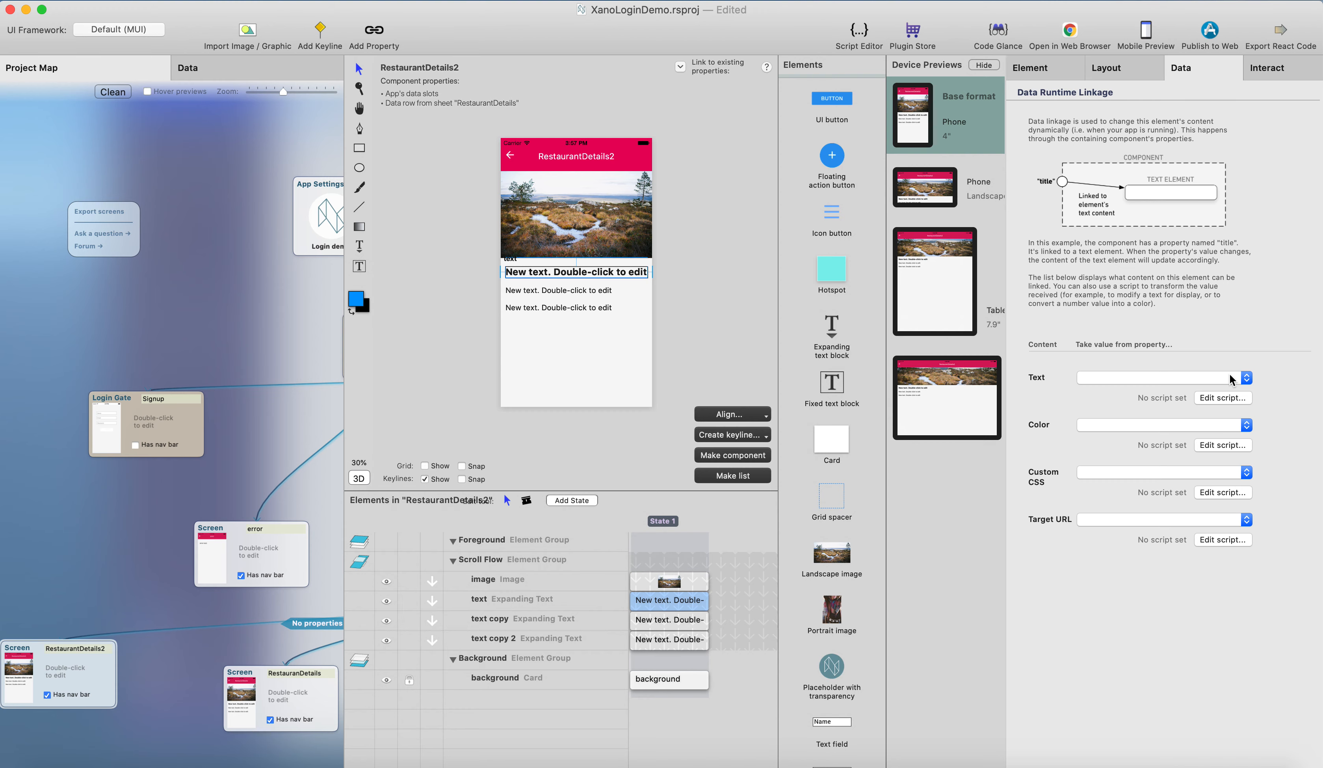
left_click(1230, 378)
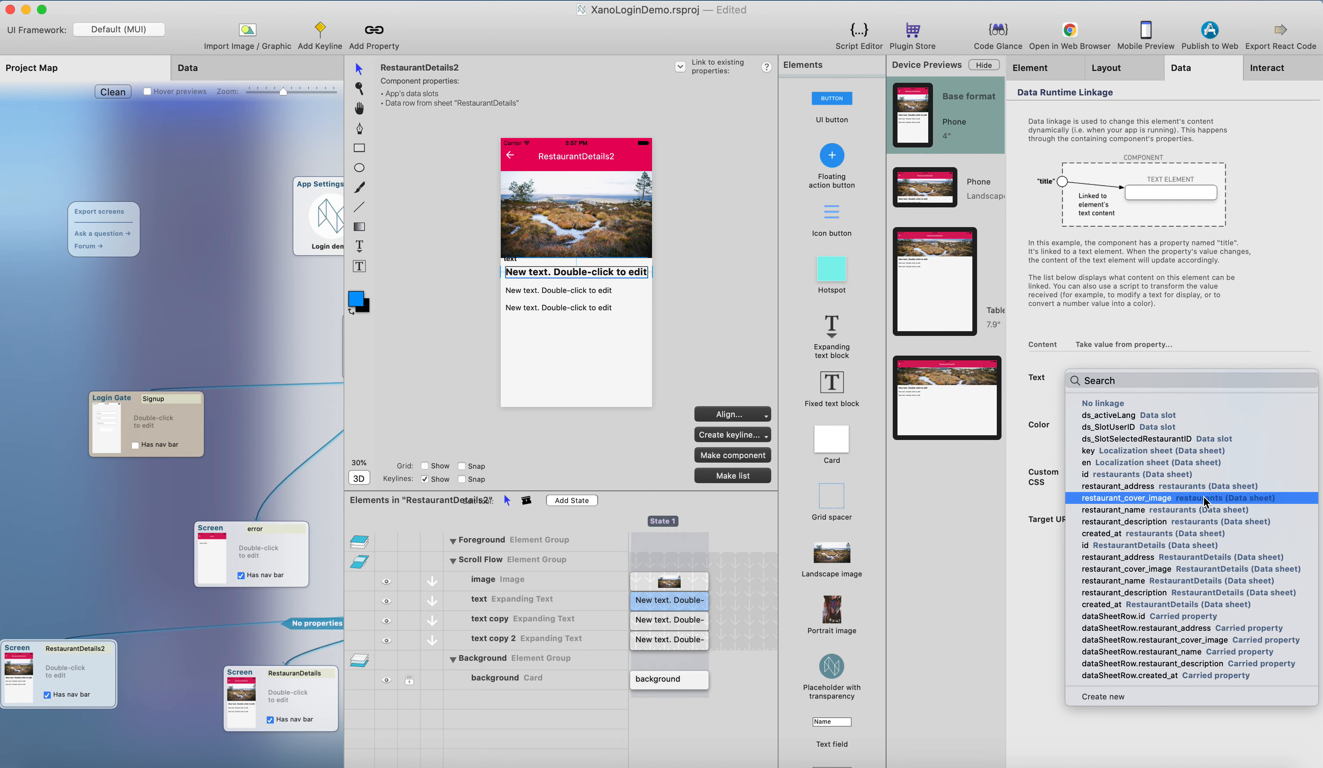
left_click(1200, 583)
Link the second text block to restaurant_description and the third to restaurant_address from the restaurants data sheet.
left_click(597, 290)
left_click(1169, 374)
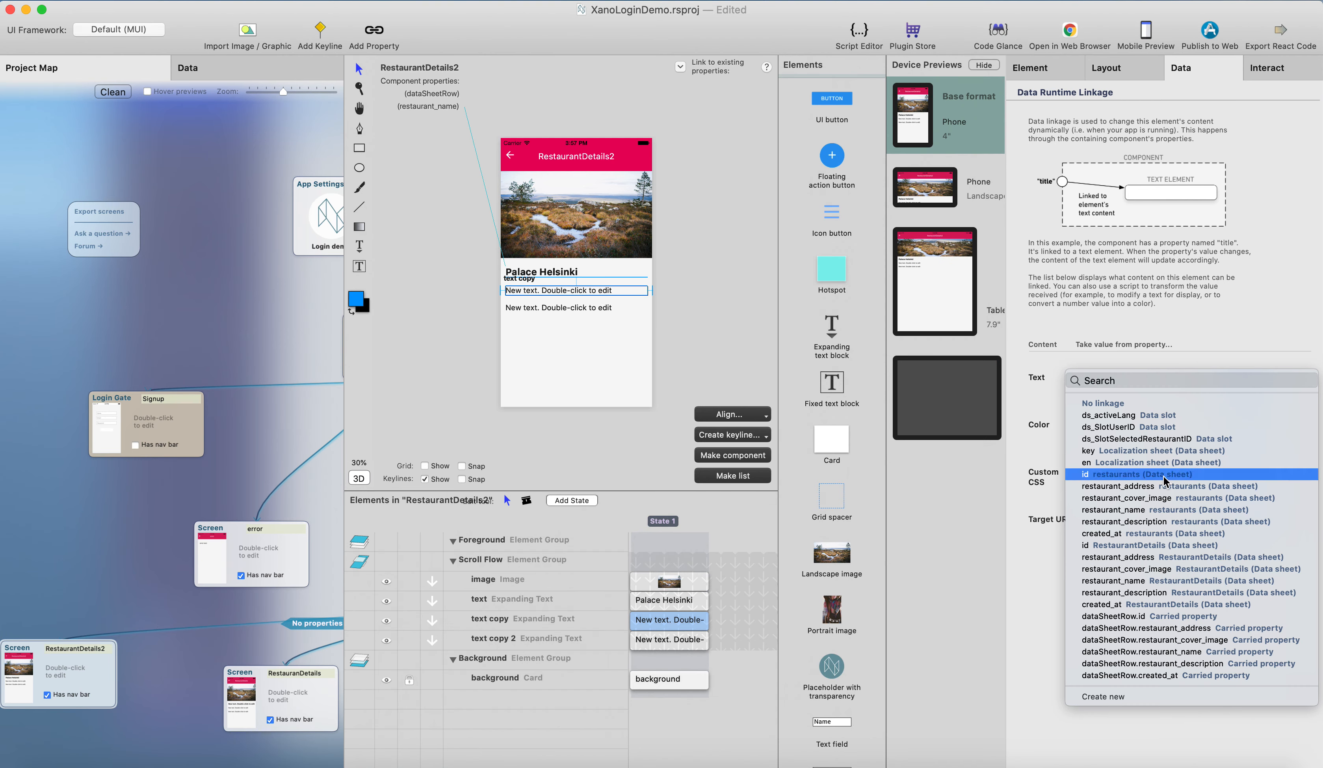
left_click(1168, 520)
left_click(552, 307)
left_click(1169, 378)
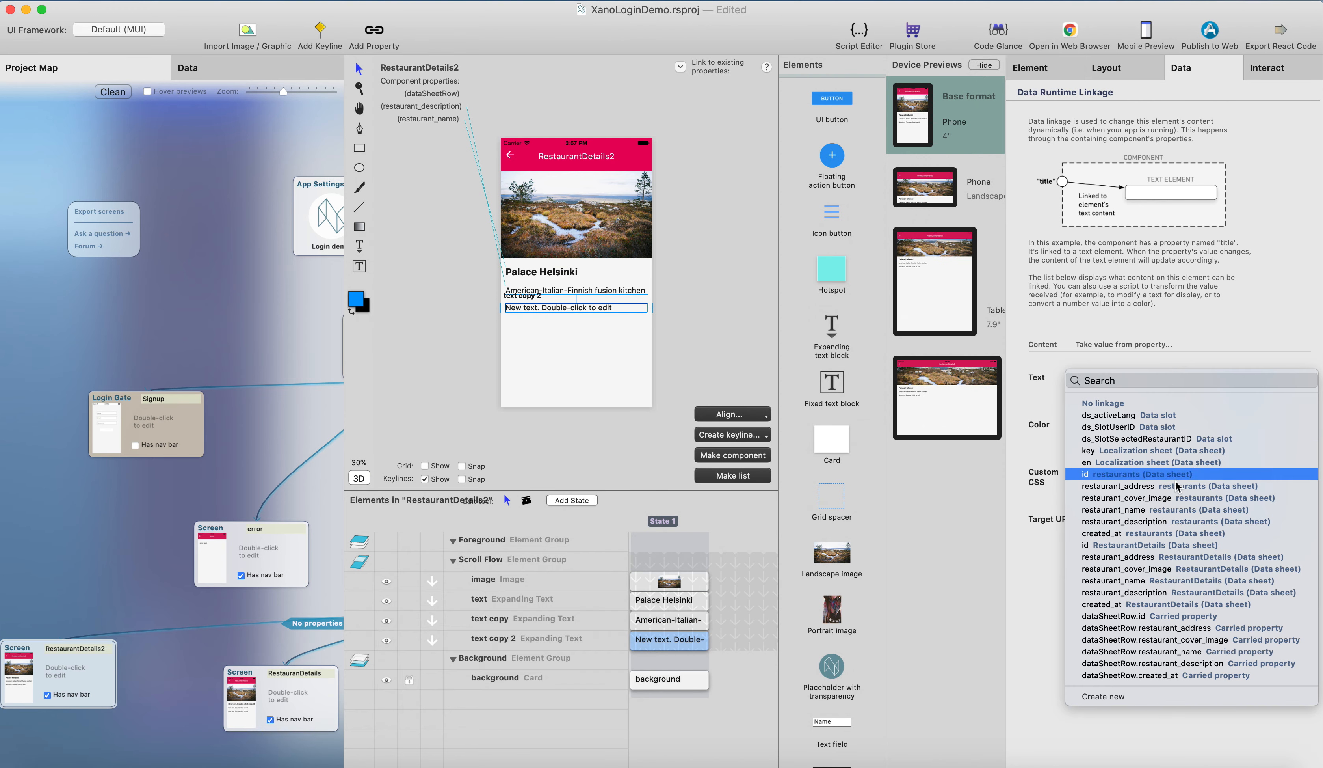
left_click(1176, 486)
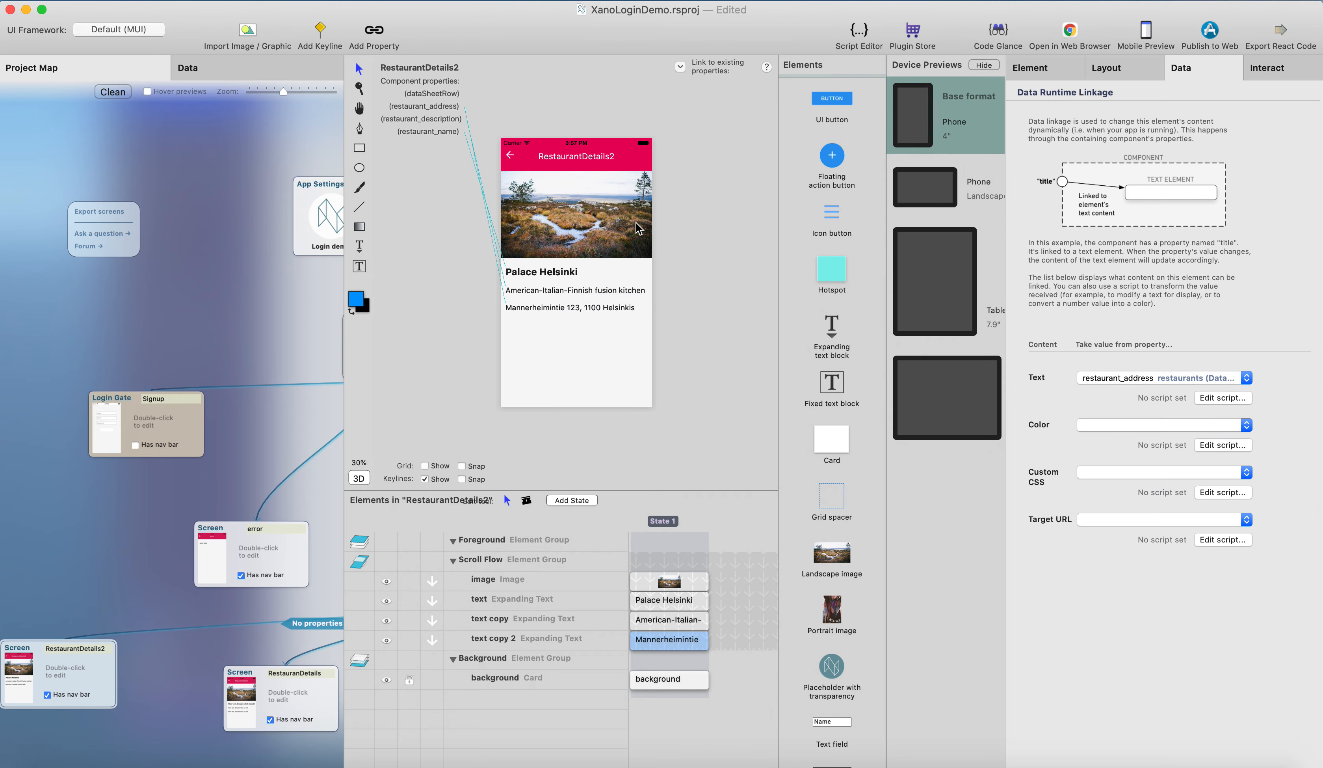
Link the image to the restaurant_cover_image property of the RestaurantDetails data sheet.
left_click(632, 227)
left_click(1144, 378)
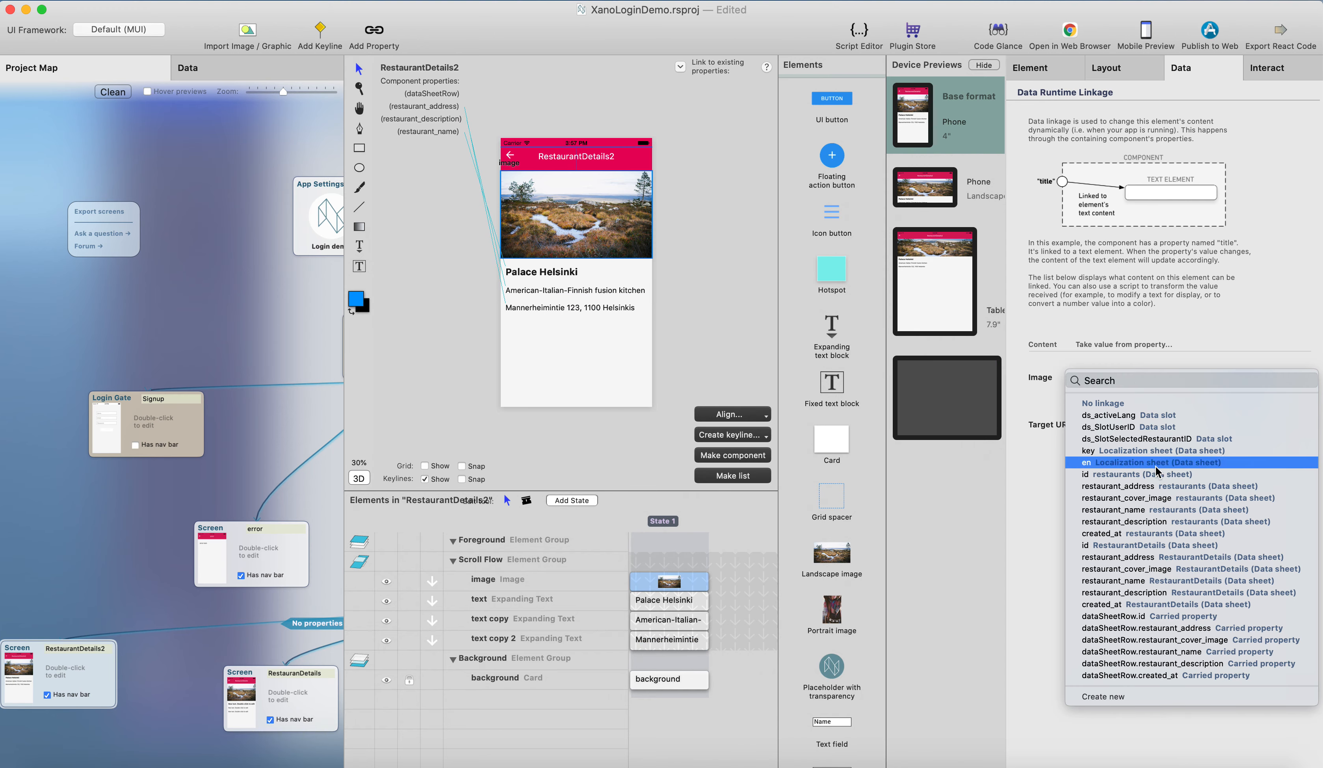
left_click(1174, 569)
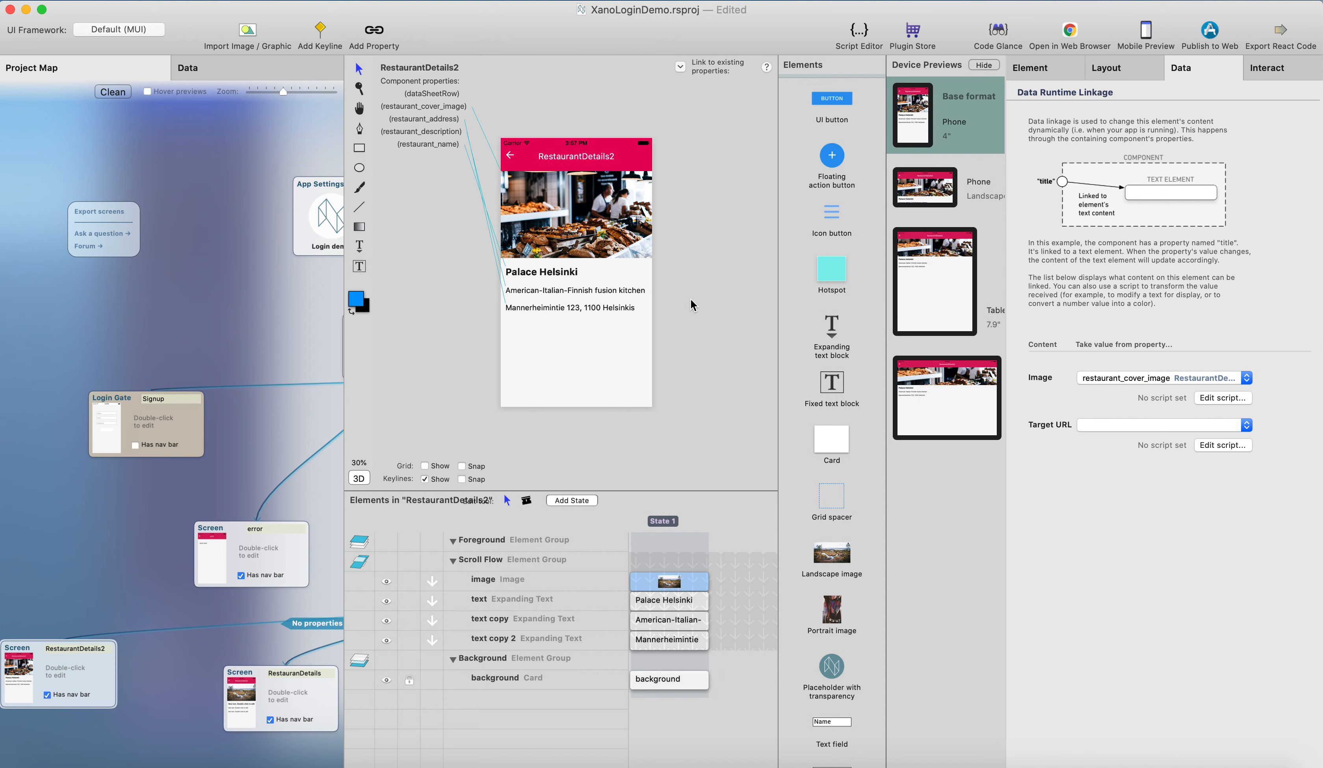
scroll(691, 299, "down", 2)
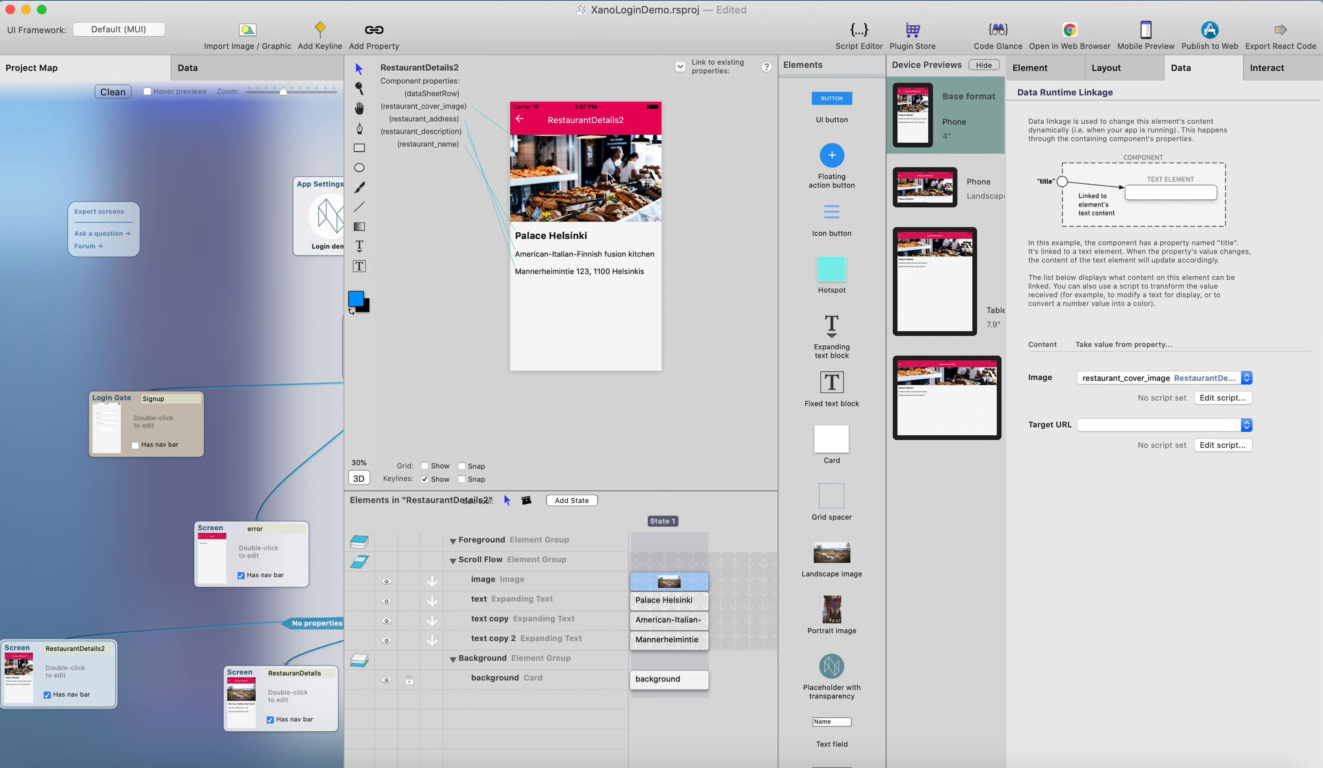
Return to the project map, compile the app for the web browser and switch to Google Chrome.
left_click(254, 334)
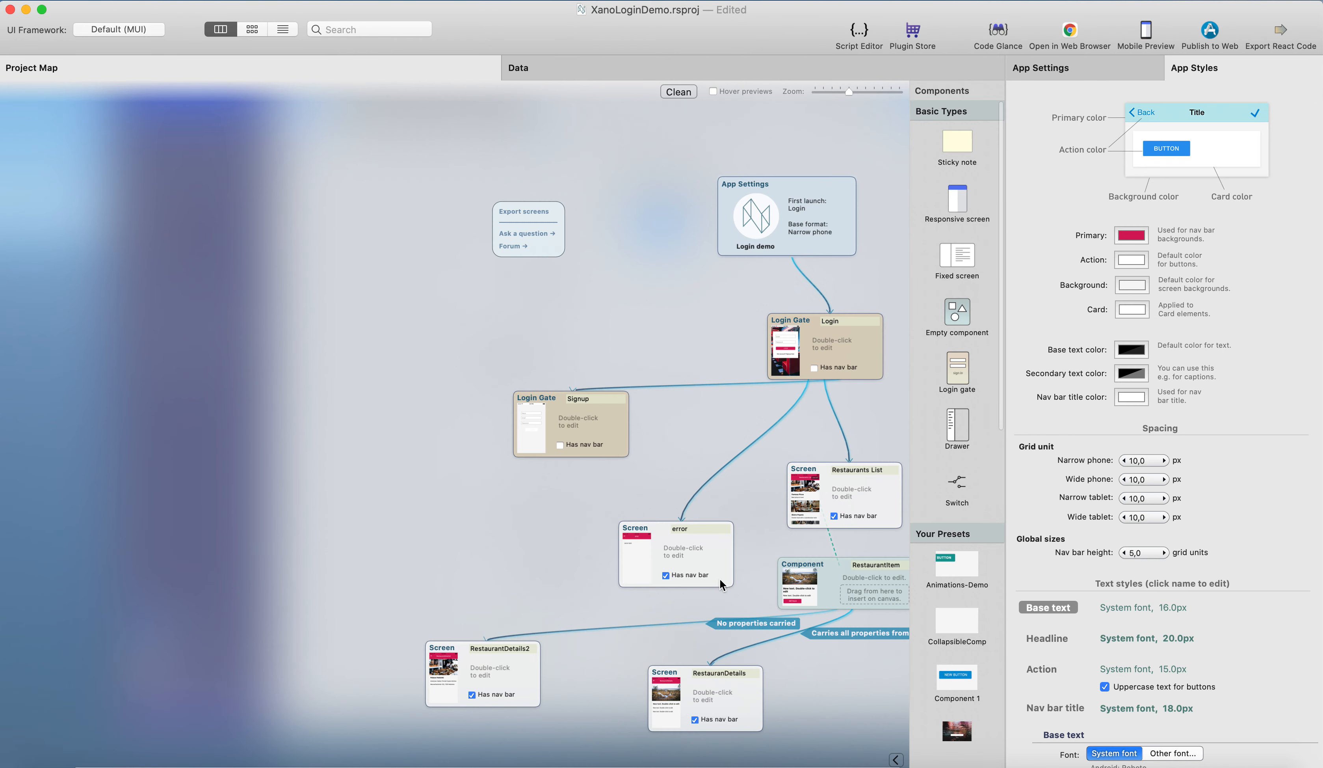
left_click_drag(814, 593, 814, 582)
left_click(1070, 34)
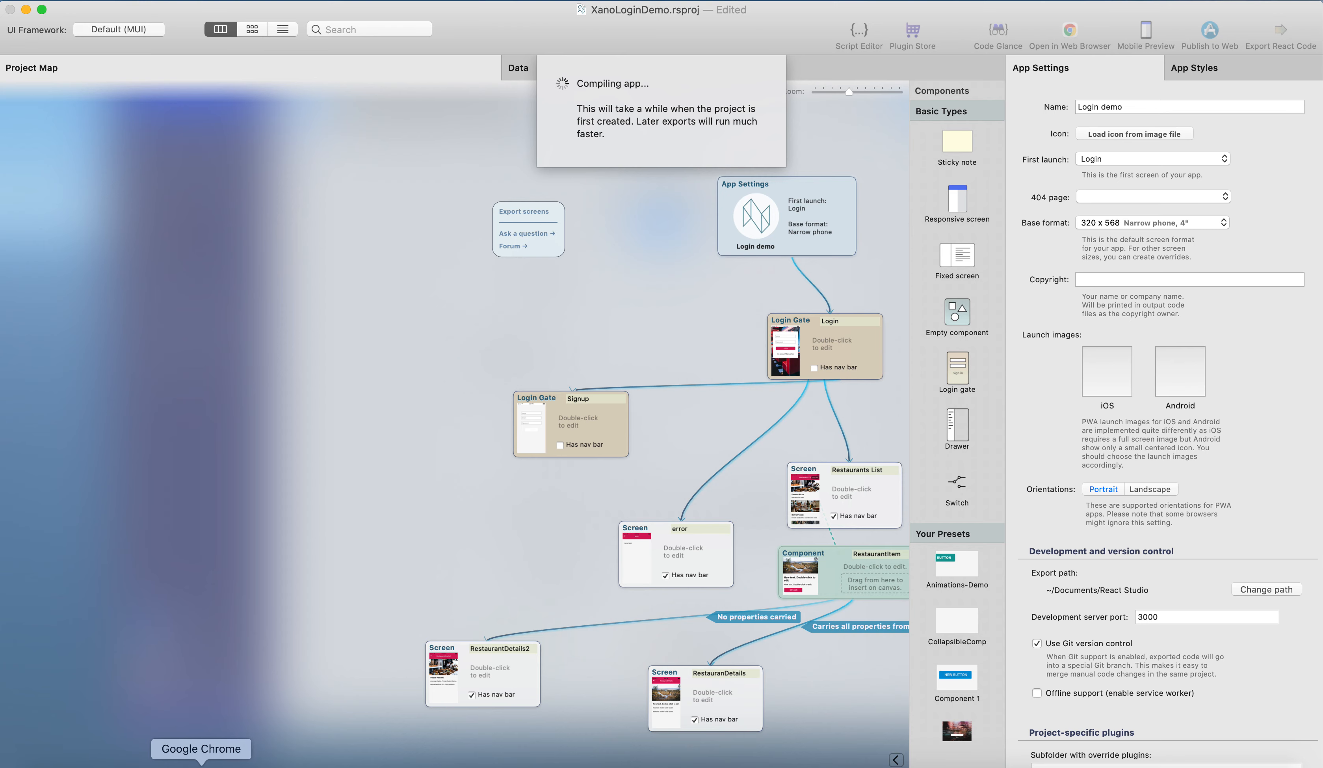
left_click(201, 764)
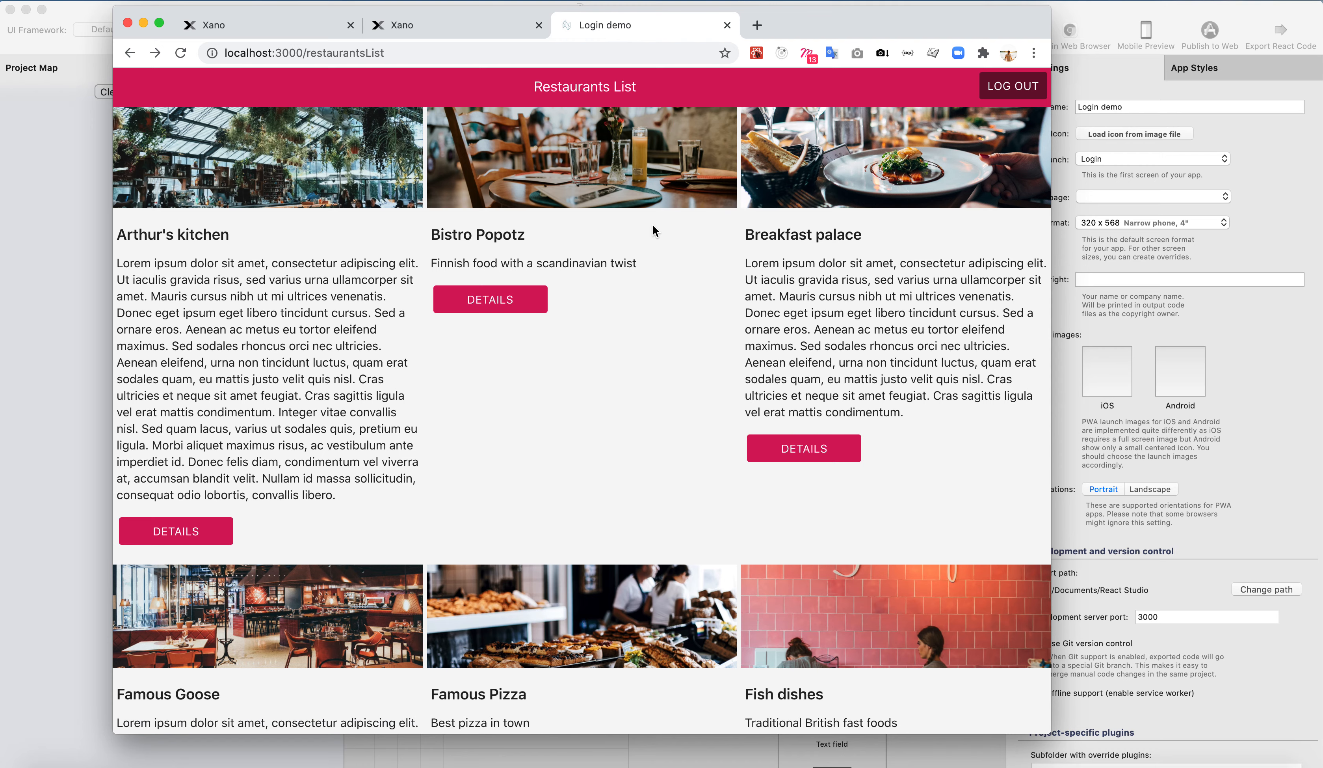
Test both detail screens for Bistro Popotz, opening one from its cover image and the other from its Details button.
left_click(540, 174)
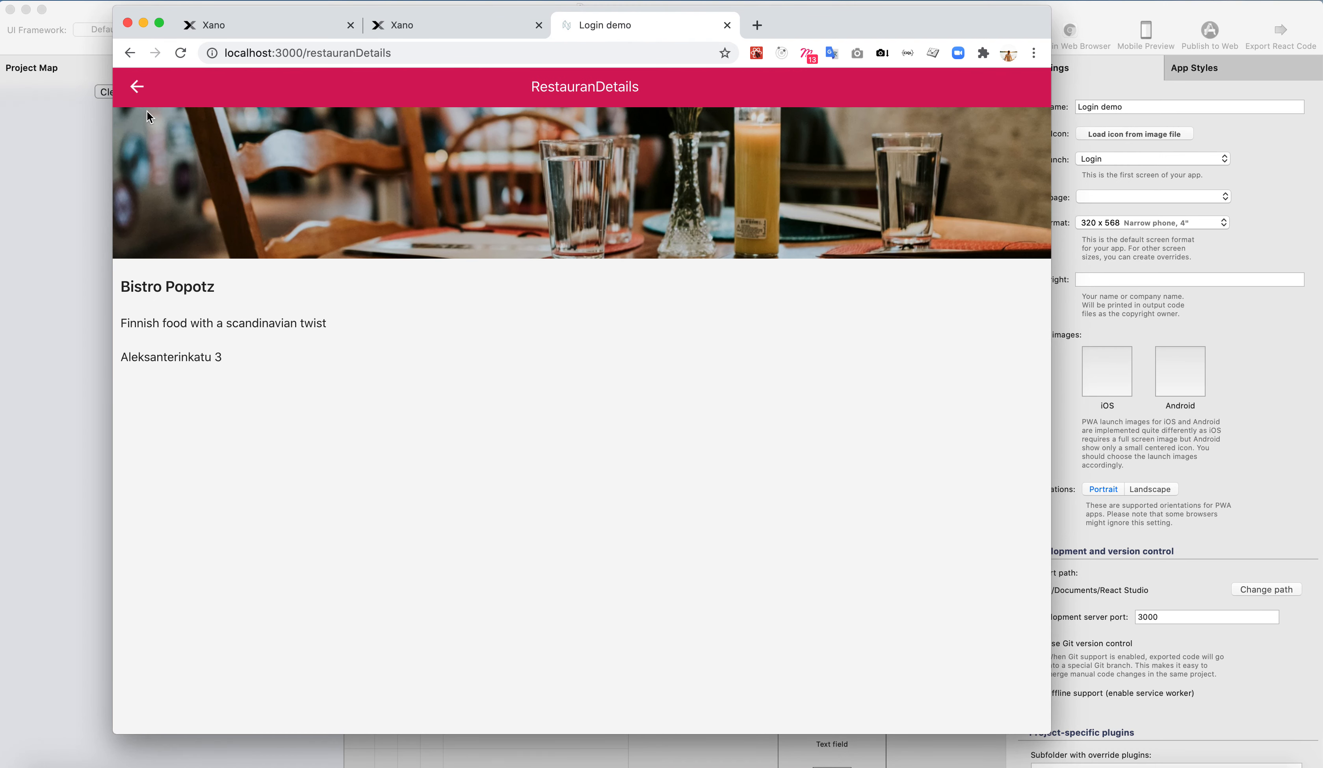
left_click(138, 87)
left_click(514, 308)
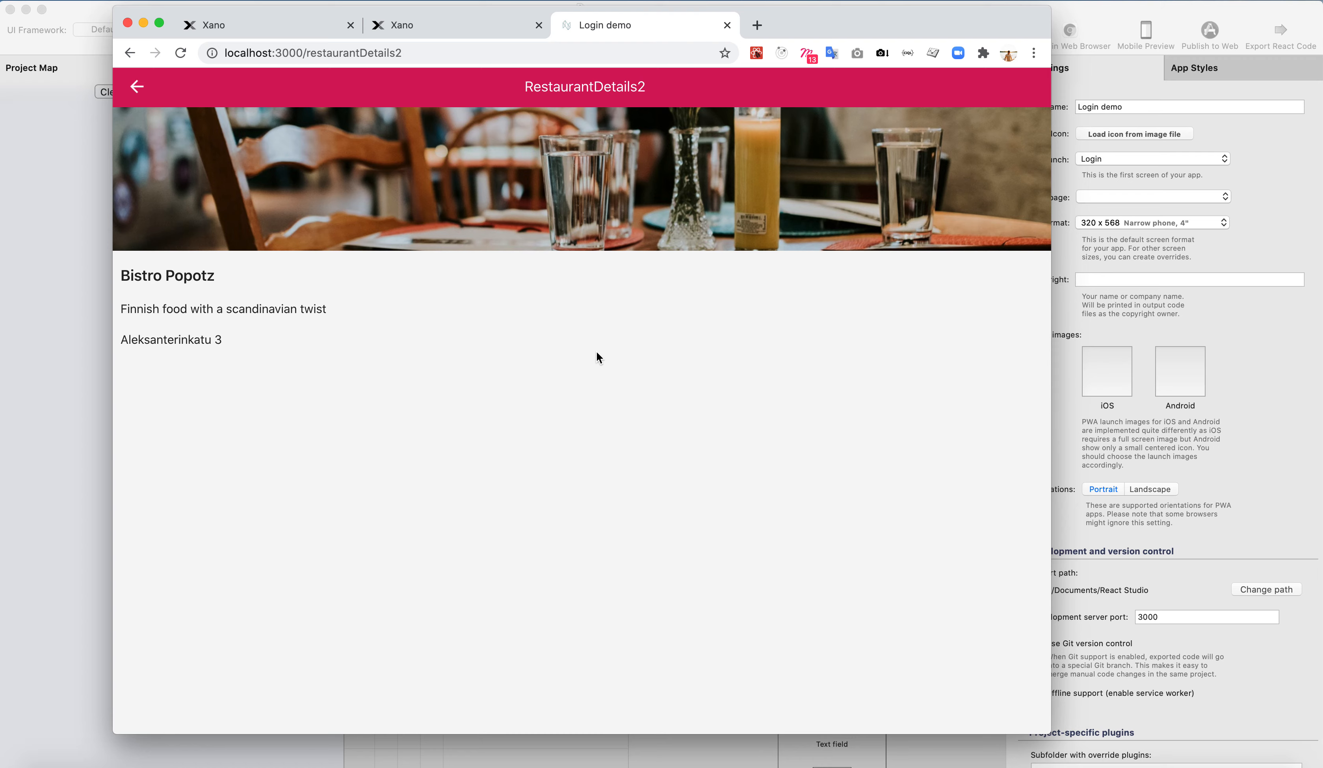
Go back to the restaurants list and open the details of Fish dishes.
left_click(137, 86)
scroll(770, 390, "down", 5)
scroll(789, 387, "down", 2)
left_click(806, 490)
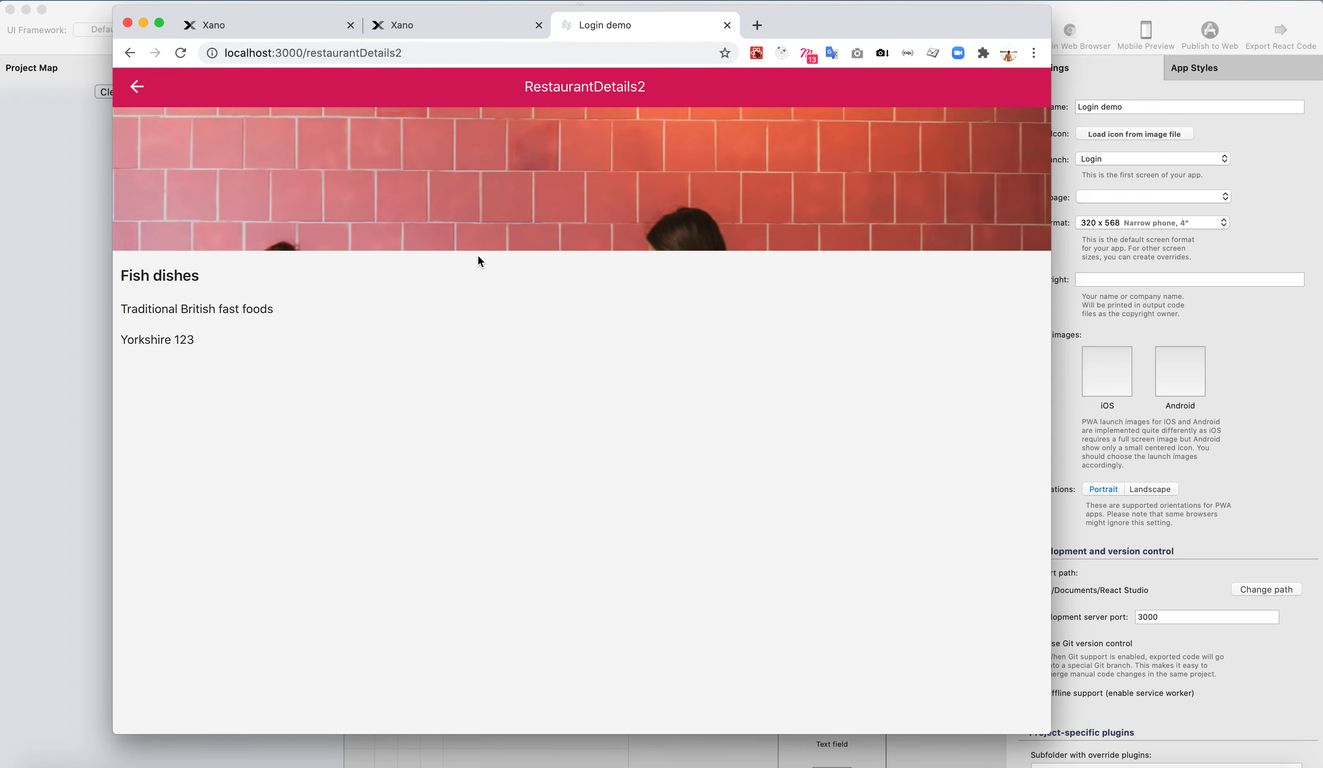
Return from Fish dishes to the restaurants list and test the details of another restaurant and of Valo, going back to the list each time.
left_click(138, 87)
scroll(372, 370, "down", 5)
left_click(490, 521)
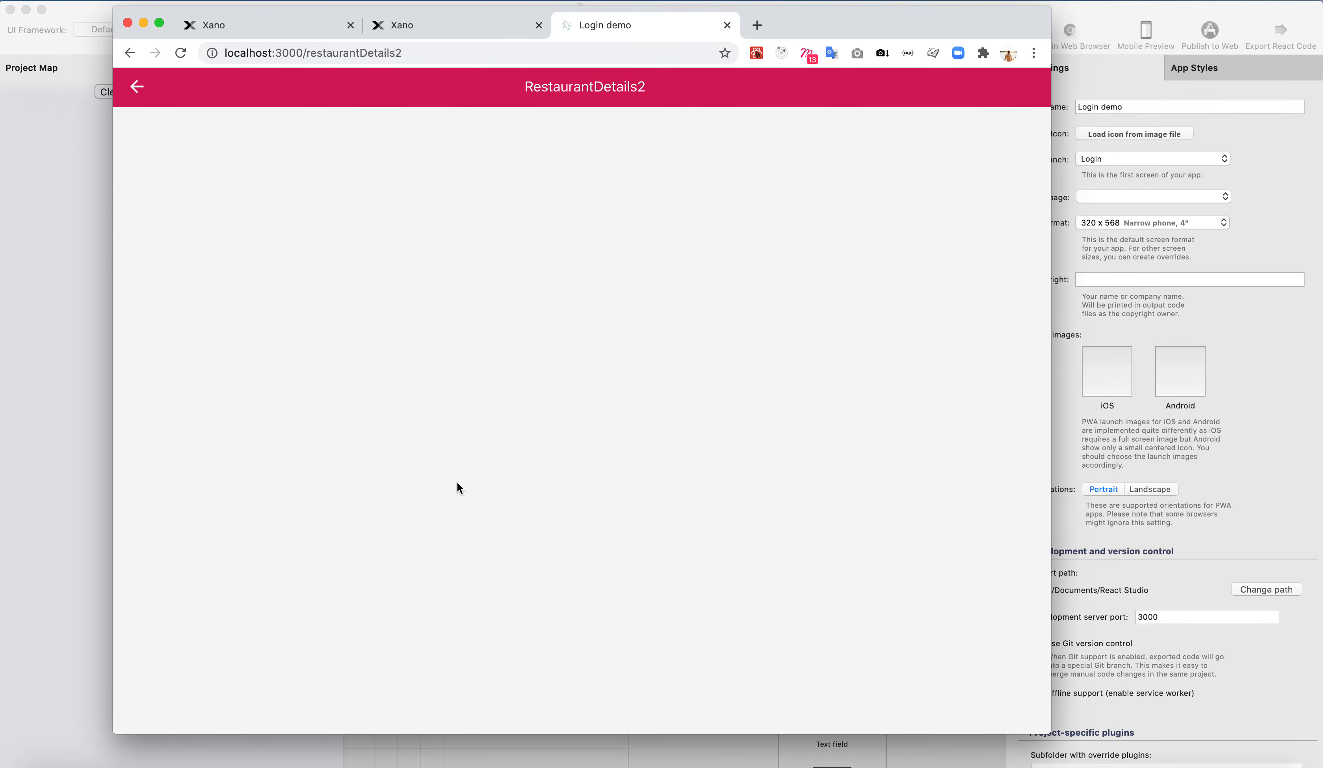
left_click(138, 87)
scroll(744, 488, "down", 5)
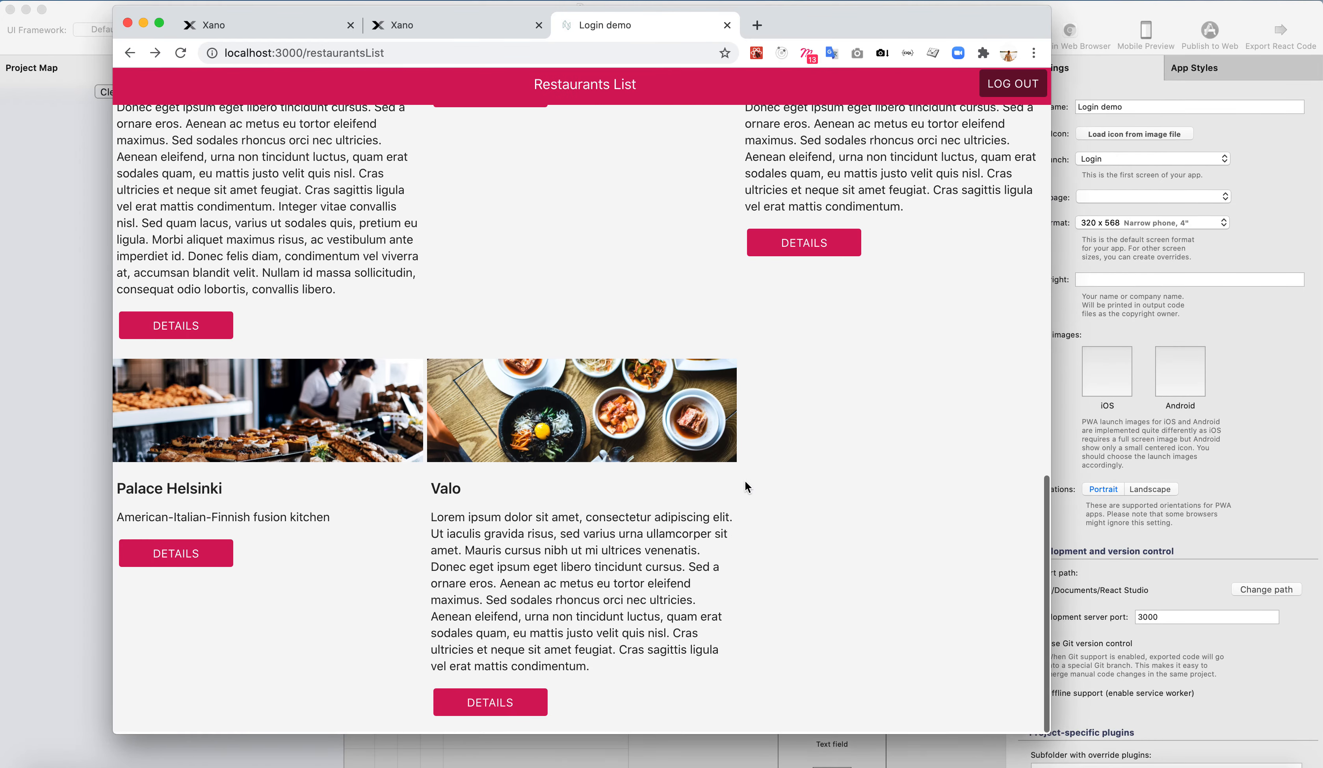
left_click(535, 703)
left_click(138, 86)
Open the details of Breakfast palace twice from the restaurants list, returning to the list after each view.
scroll(760, 359, "up", 15)
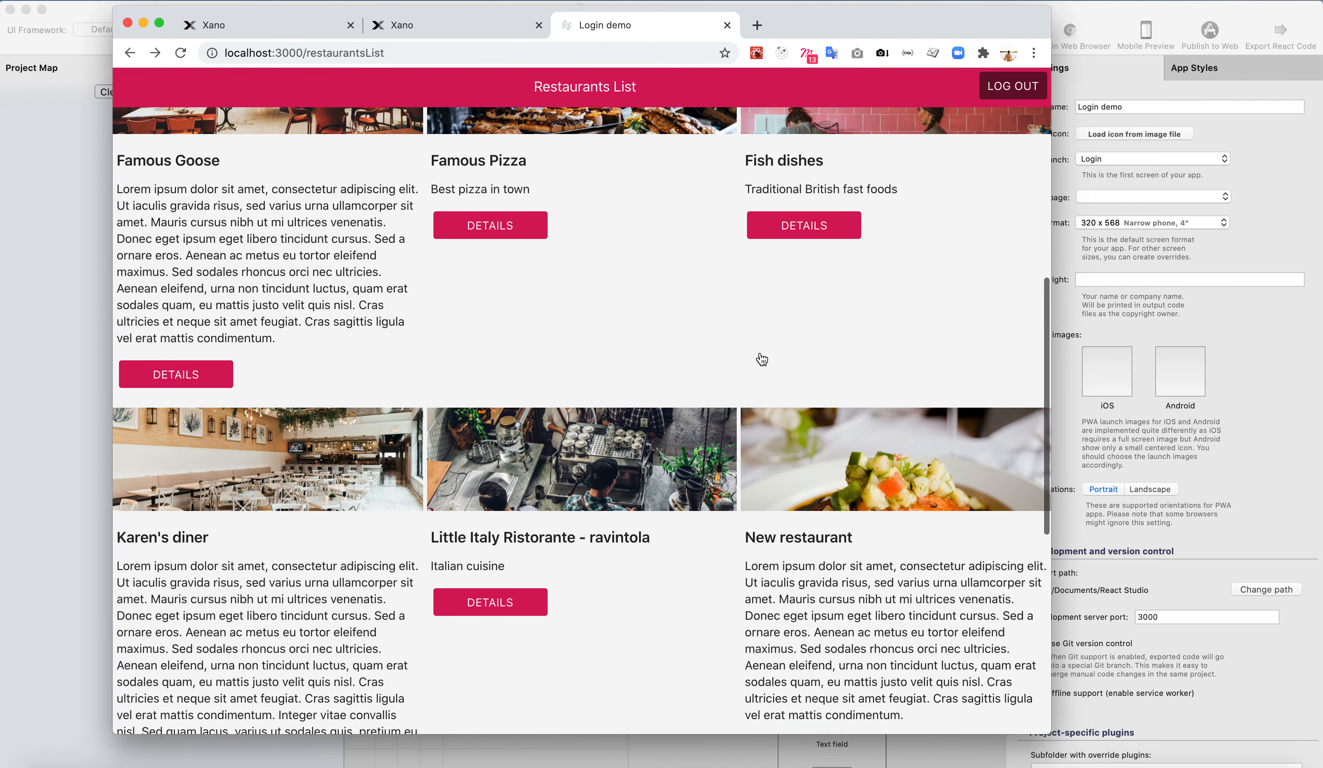
scroll(762, 359, "up", 5)
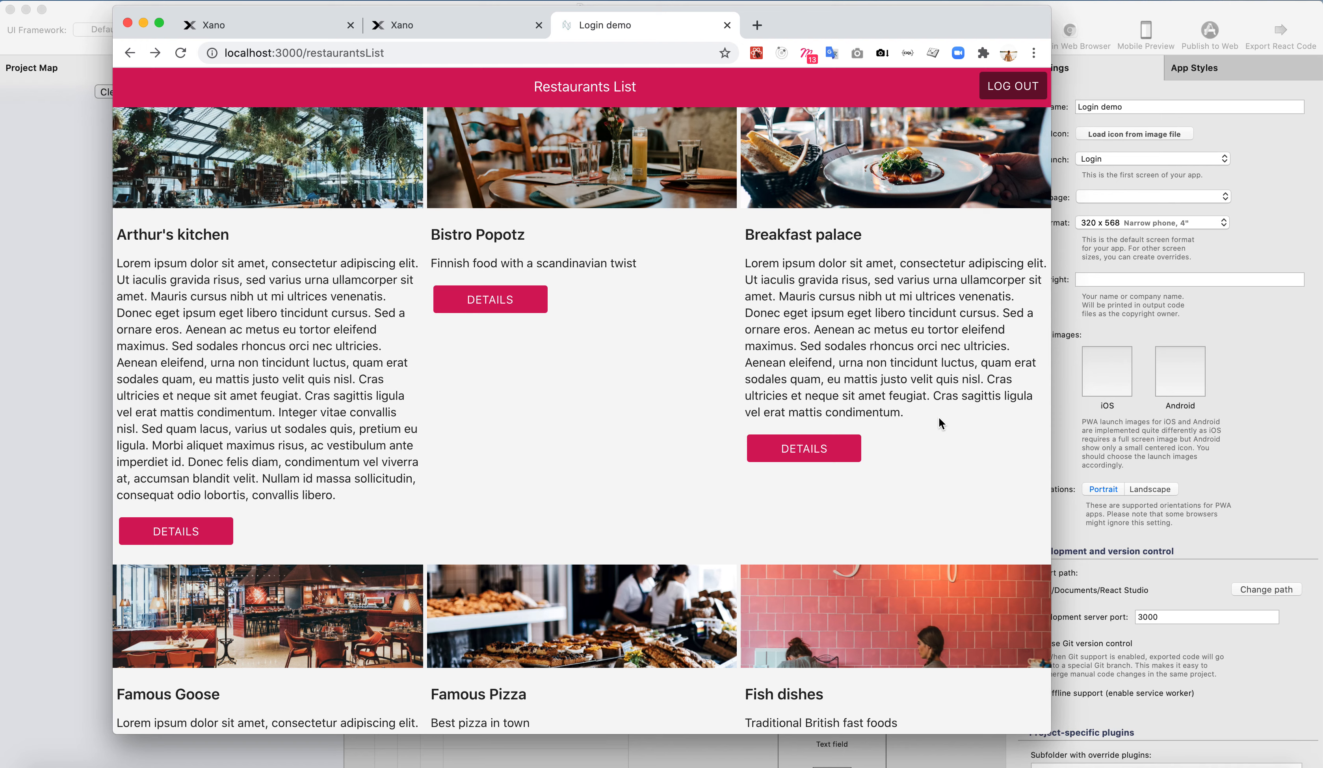
left_click(835, 447)
left_click(136, 91)
left_click(822, 448)
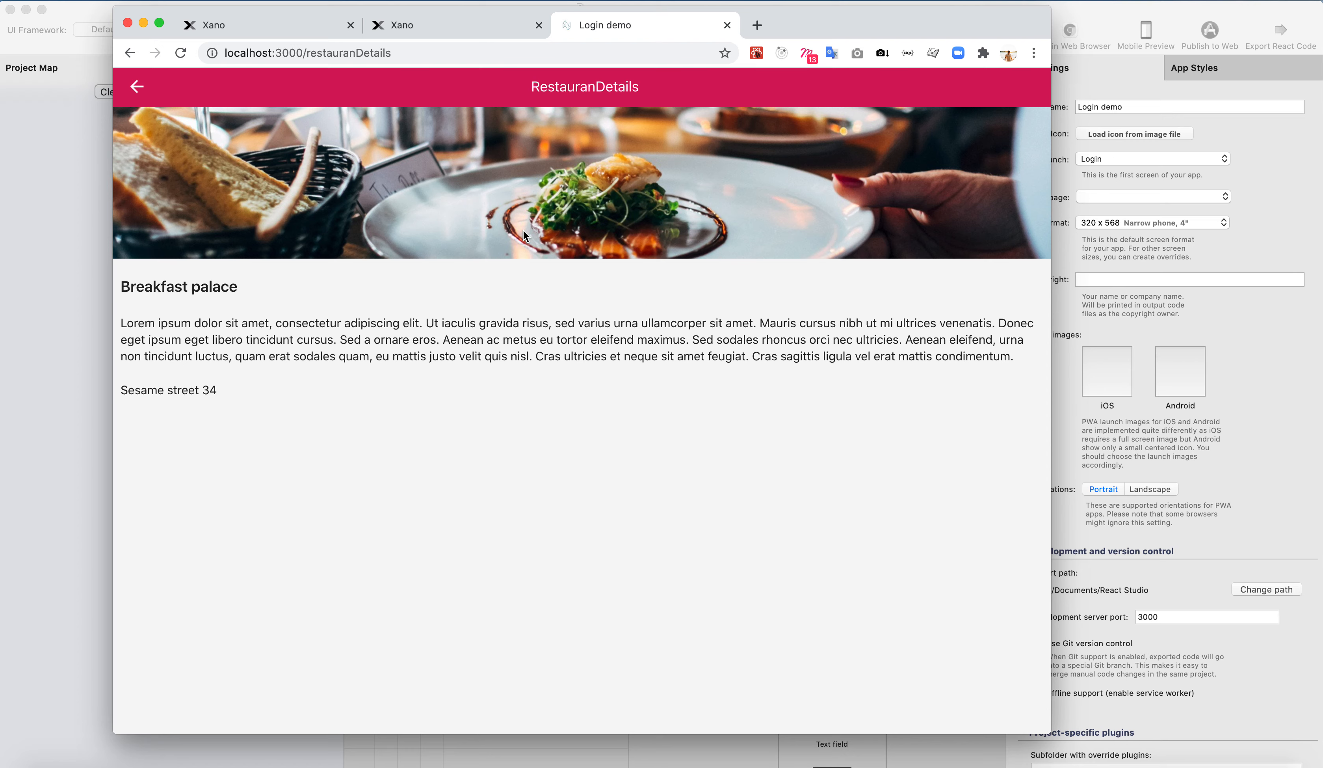
left_click(139, 89)
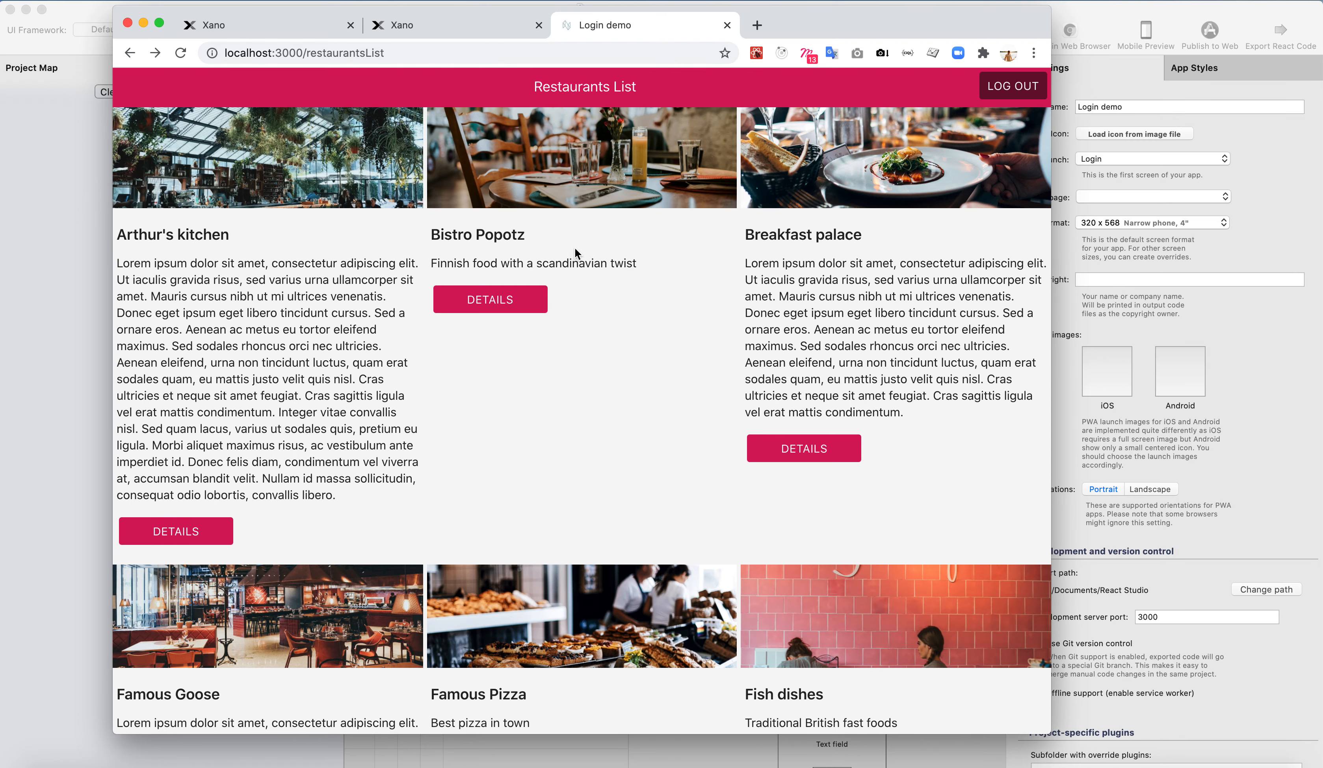
Switch to React Studio and go from the RestaurantDetails2 screen back to the full project map.
left_click(85, 301)
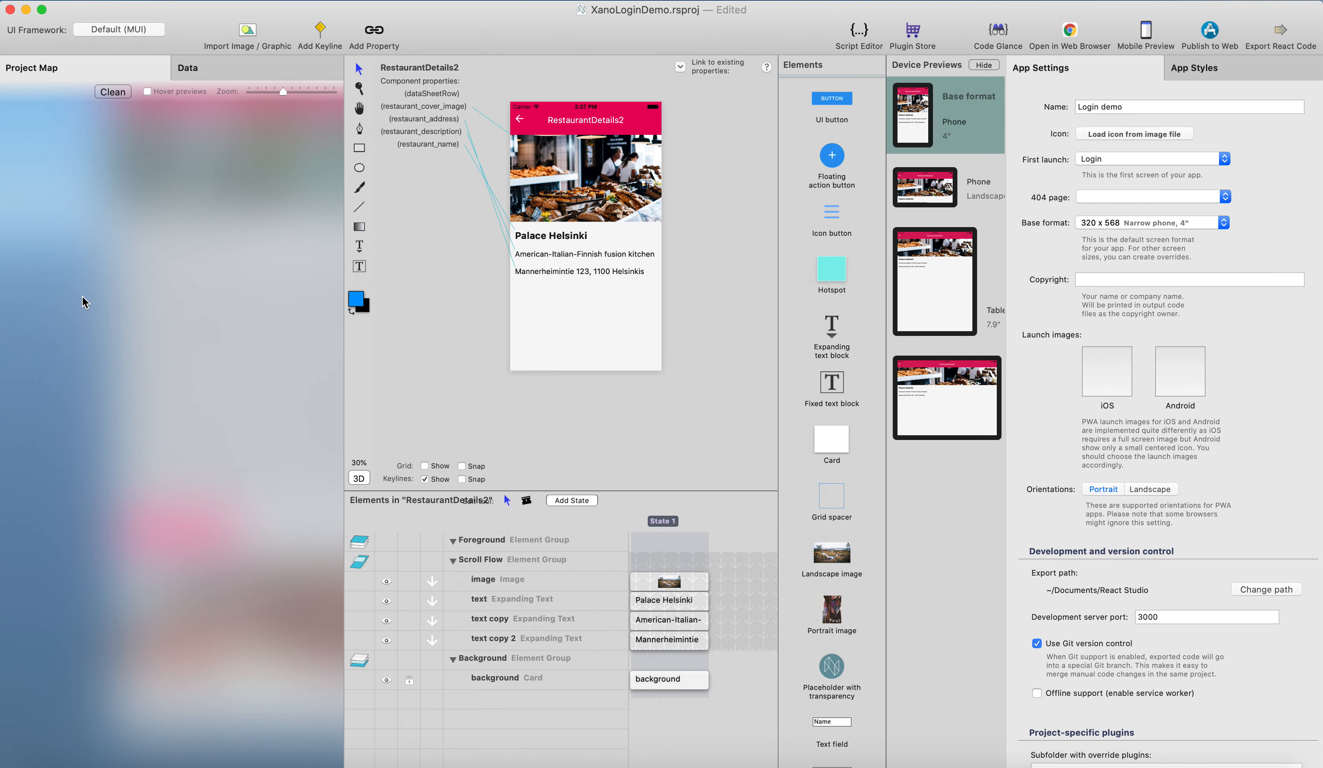
left_click(85, 301)
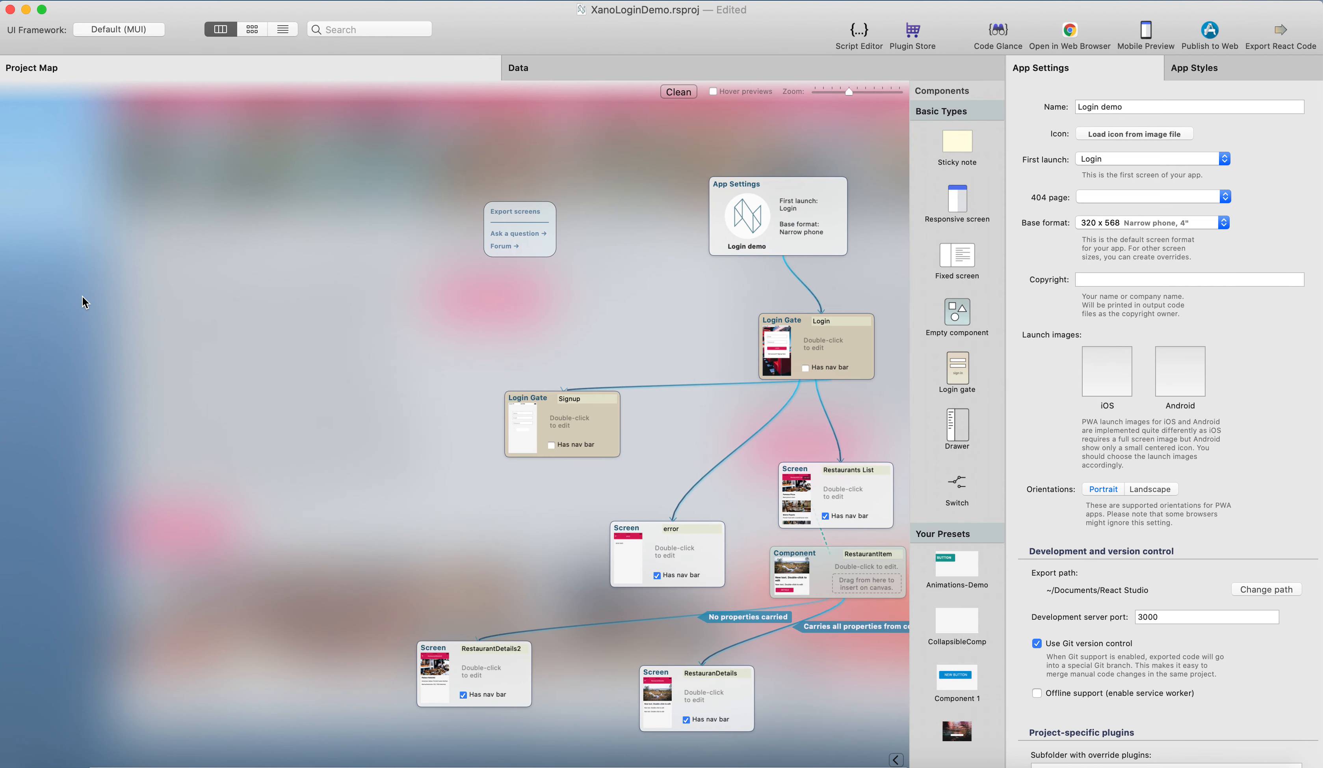